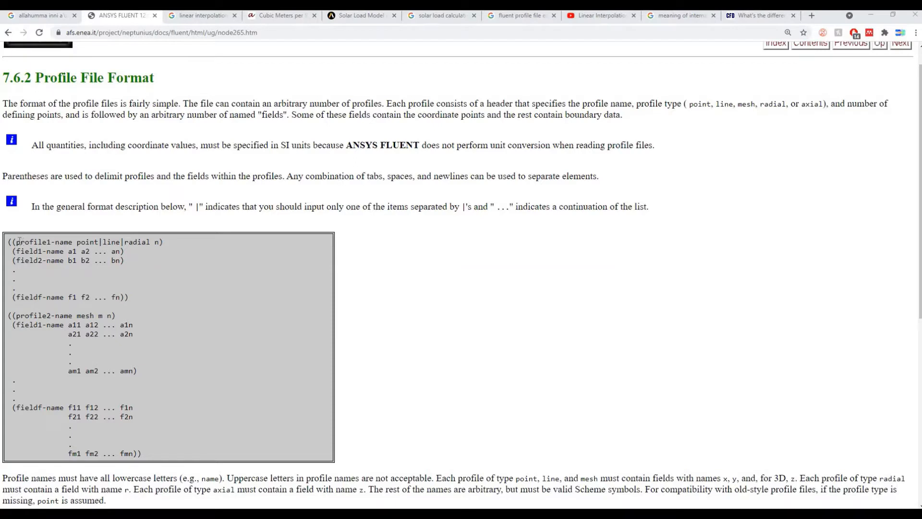
Step: Read the profile file format description and the turb-prof example, examining how the profile name and header are written
{"action": "left_click_drag", "start_coordinate": [16, 242], "coordinate": [70, 241]}
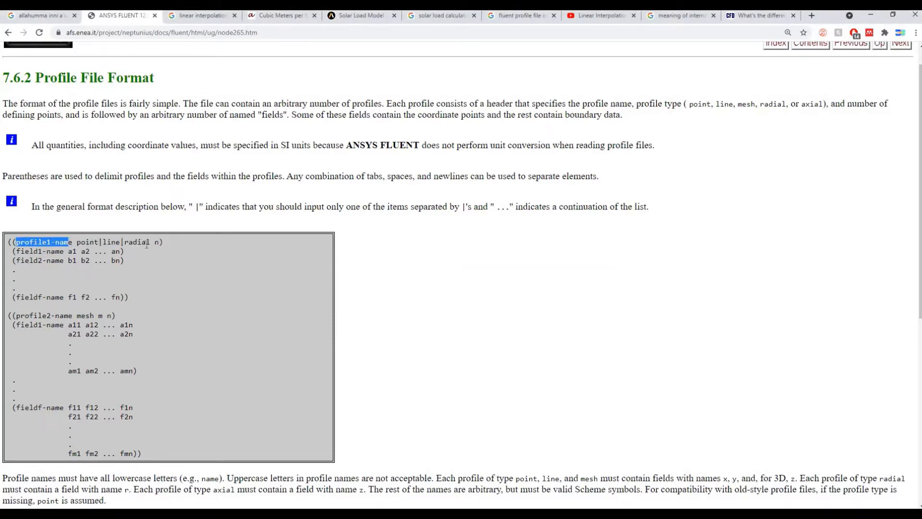
{"action": "left_click", "coordinate": [146, 244]}
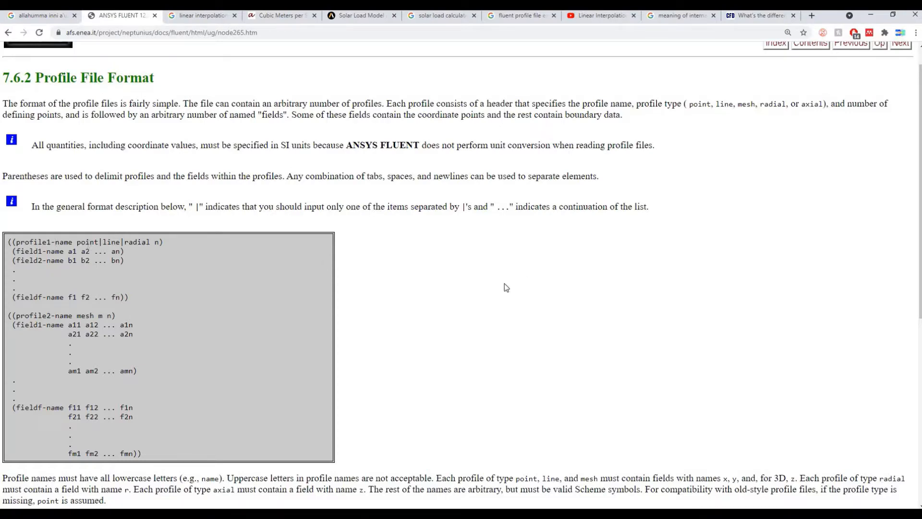
{"action": "scroll", "coordinate": [480, 287], "scroll_direction": "down", "scroll_amount": 3}
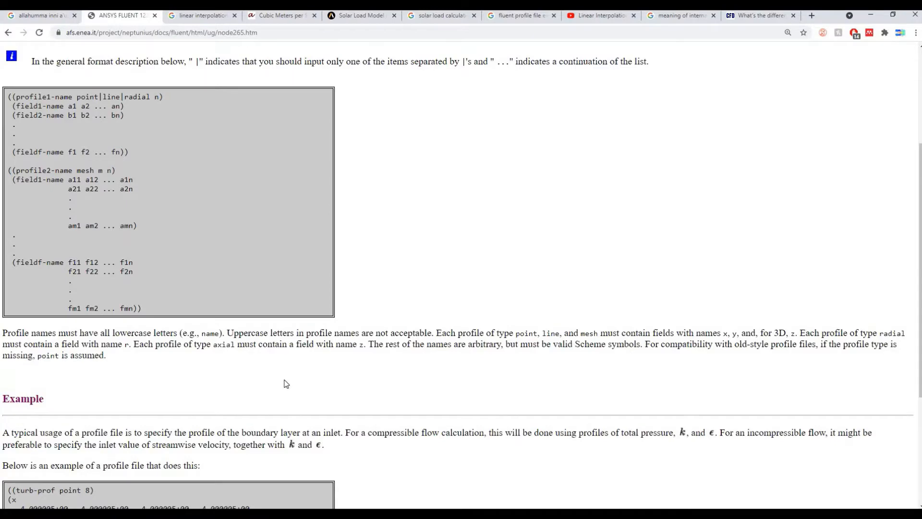
{"action": "scroll", "coordinate": [98, 317], "scroll_direction": "down", "scroll_amount": 4}
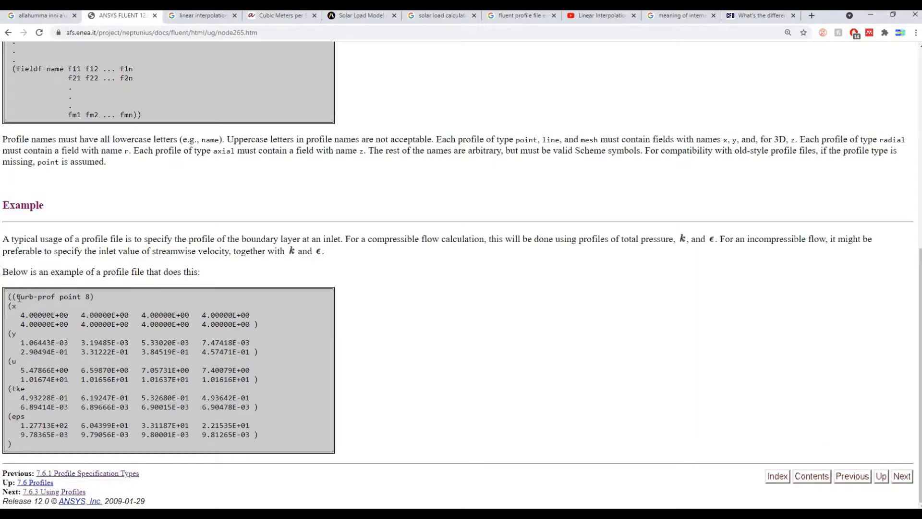
{"action": "left_click_drag", "start_coordinate": [19, 298], "coordinate": [54, 298]}
{"action": "left_click", "coordinate": [66, 298]}
Step: Switch to ANSYS Fluent and initialize the solution
{"action": "mouse_move", "coordinate": [198, 514]}
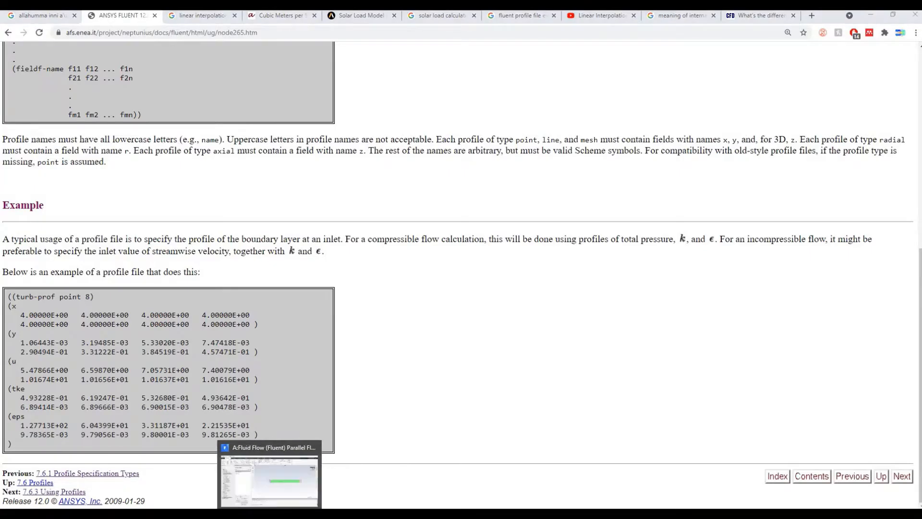
{"action": "left_click", "coordinate": [270, 514]}
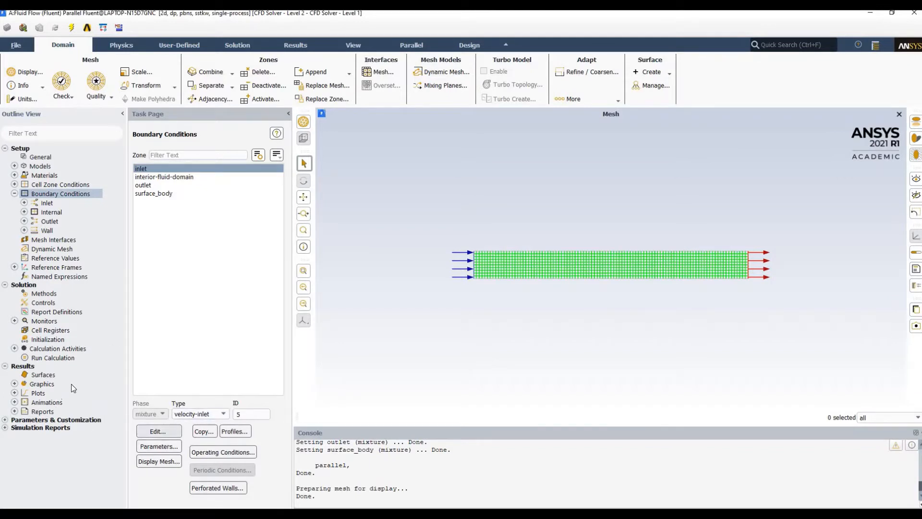
{"action": "left_click", "coordinate": [63, 337]}
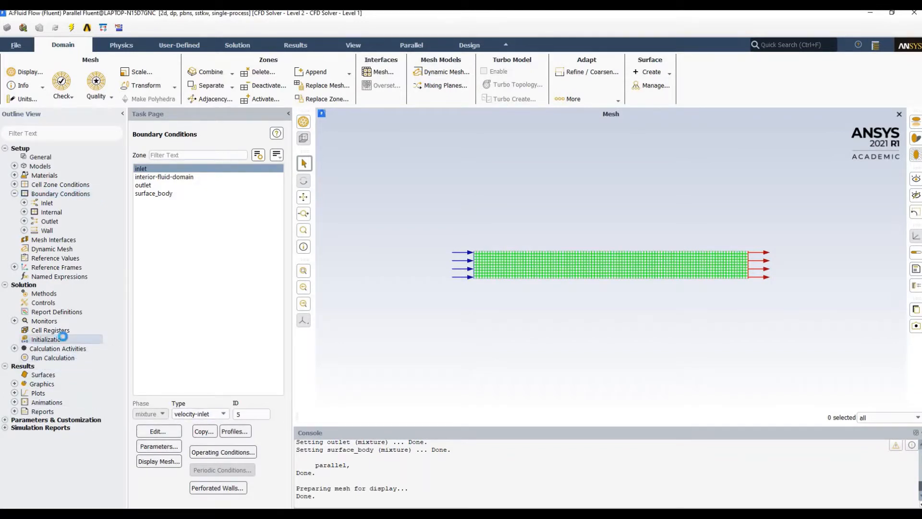
{"action": "right_click", "coordinate": [67, 339]}
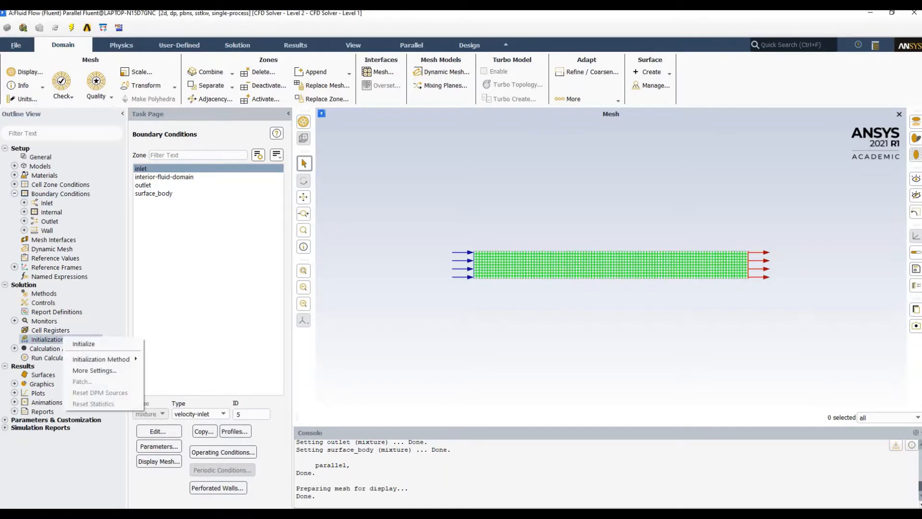
{"action": "left_click", "coordinate": [105, 341]}
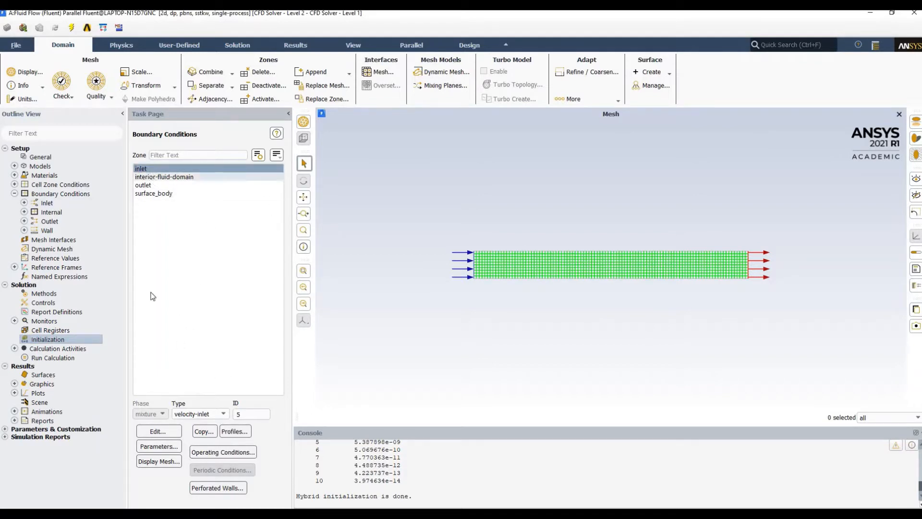
Step: Check the inlet's velocity settings without changing them, and run the calculation to completion
{"action": "left_click", "coordinate": [158, 432]}
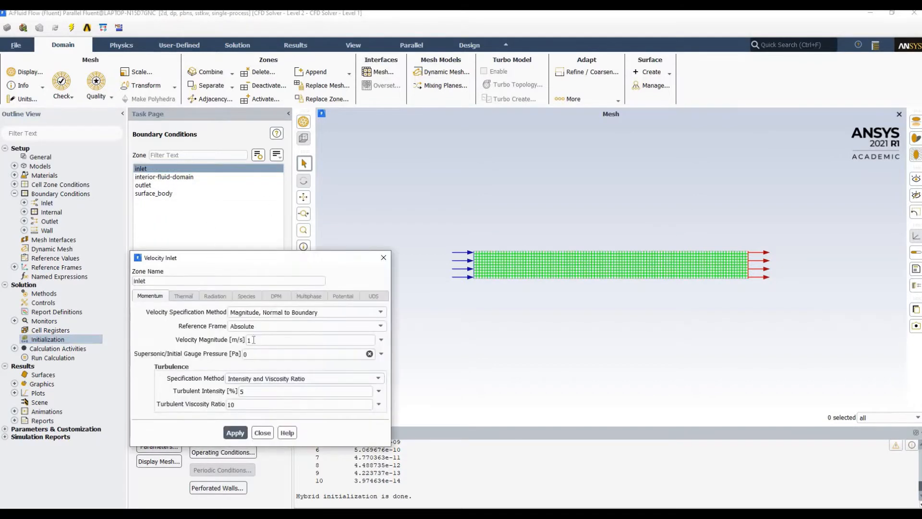
{"action": "left_click", "coordinate": [261, 433]}
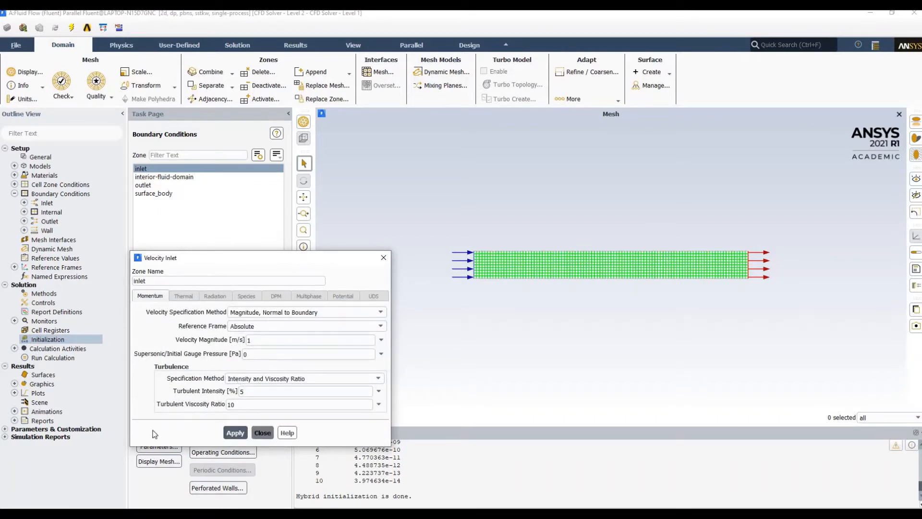
{"action": "right_click", "coordinate": [56, 361]}
{"action": "left_click", "coordinate": [93, 375]}
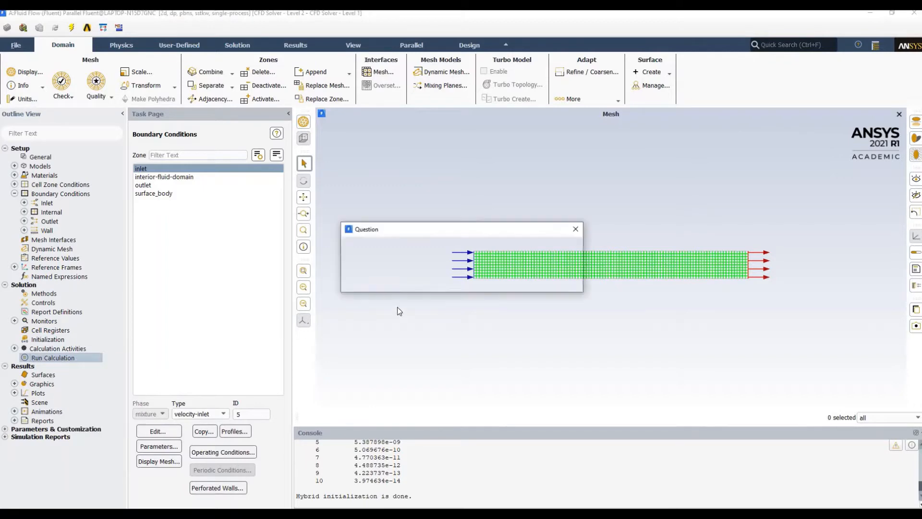
{"action": "left_click", "coordinate": [486, 281]}
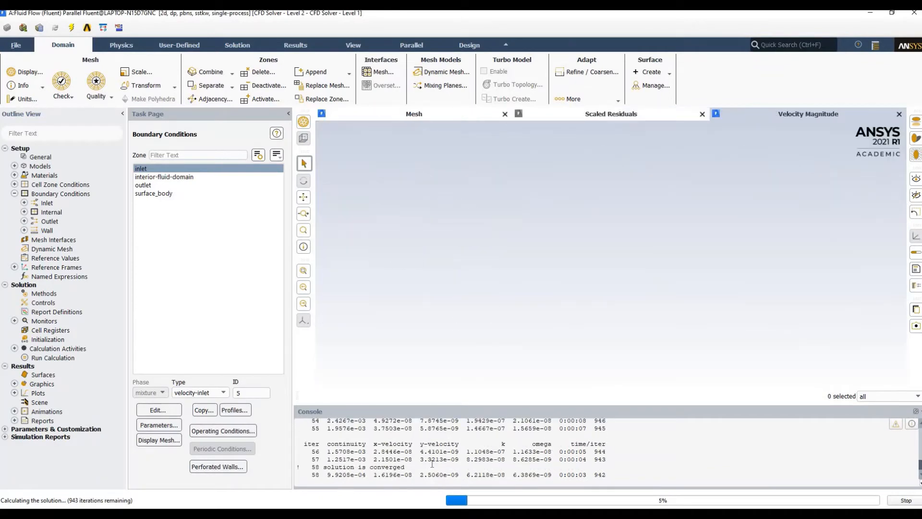
{"action": "left_click", "coordinate": [477, 278]}
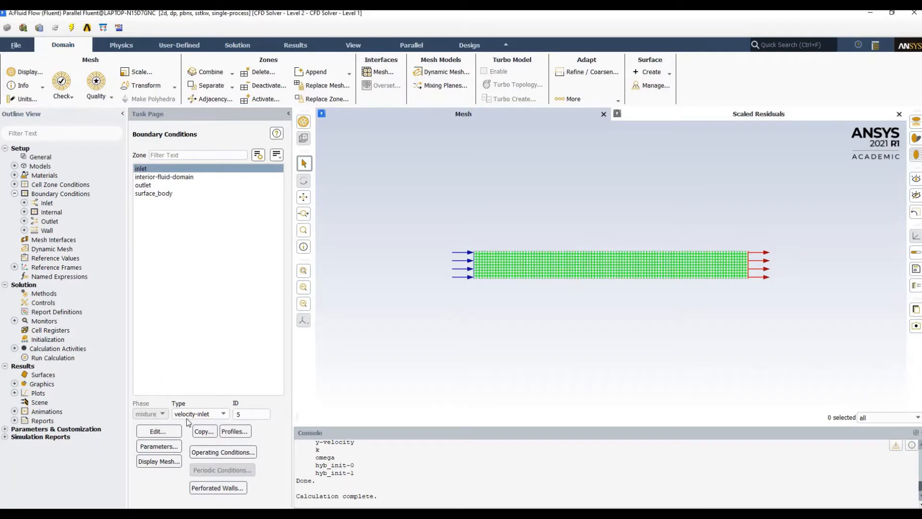
Step: Define a new profile of Velocity Magnitude on the outlet surface and start writing it to a file
{"action": "left_click", "coordinate": [234, 432]}
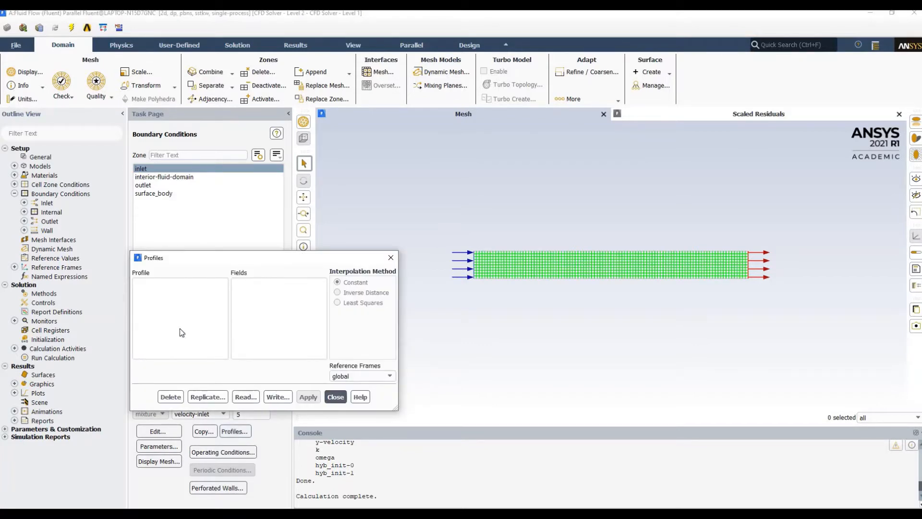
{"action": "left_click", "coordinate": [278, 397]}
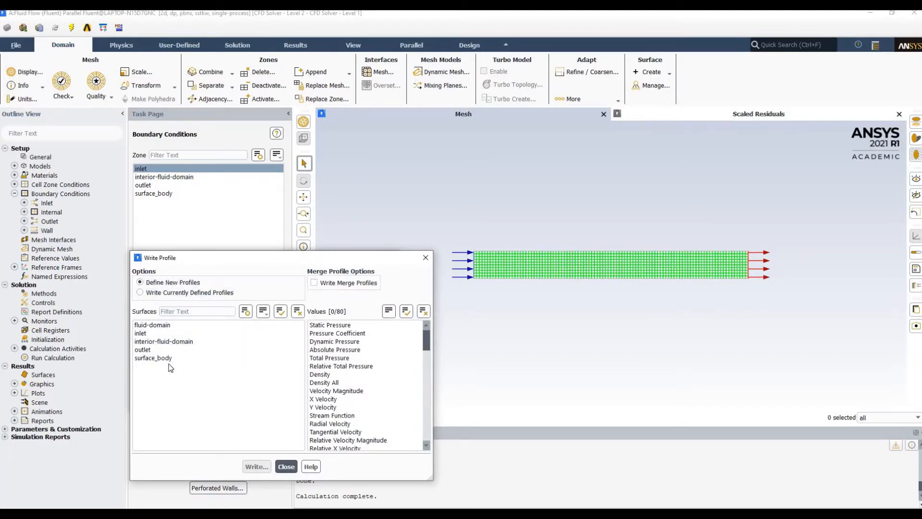
{"action": "left_click", "coordinate": [143, 351]}
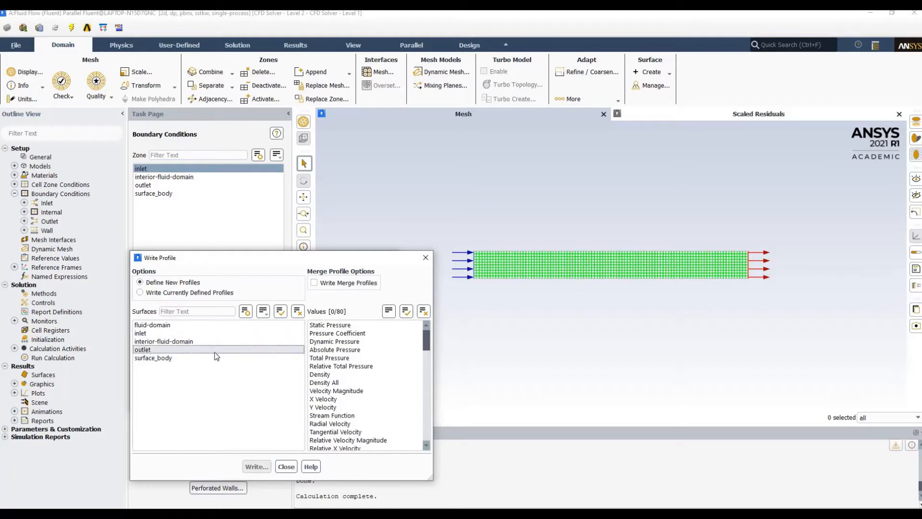
{"action": "left_click", "coordinate": [341, 391]}
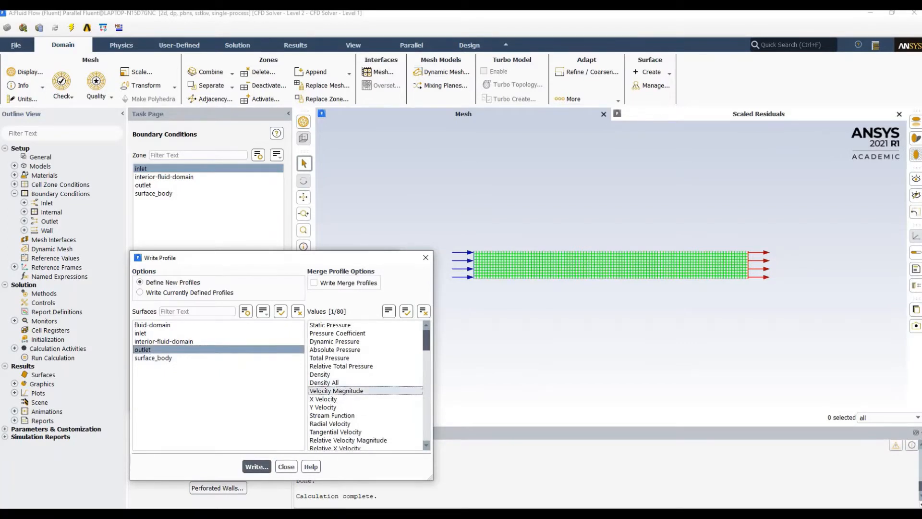
{"action": "left_click", "coordinate": [257, 466]}
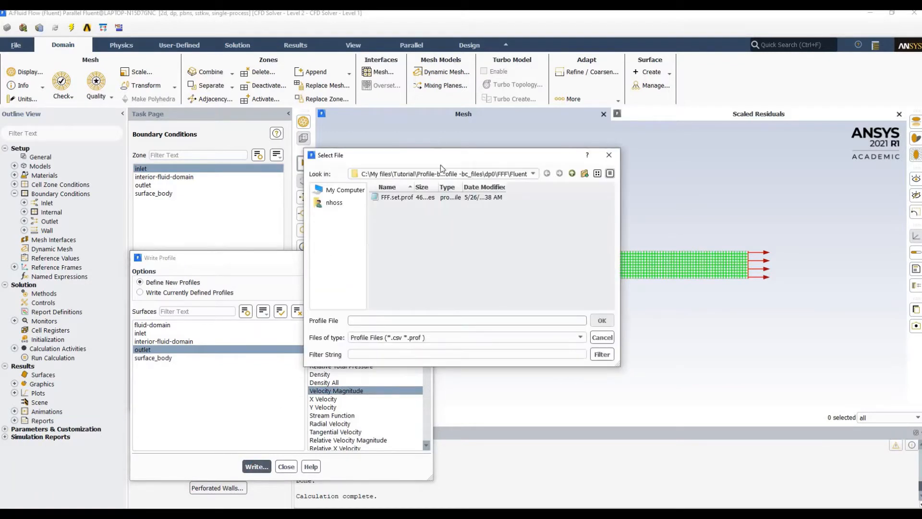
Step: Save the profile file as test in the C:\My files\Tutorial folder
{"action": "left_click", "coordinate": [576, 173]}
{"action": "left_click", "coordinate": [576, 174]}
{"action": "left_click", "coordinate": [576, 174]}
{"action": "left_click", "coordinate": [576, 174]}
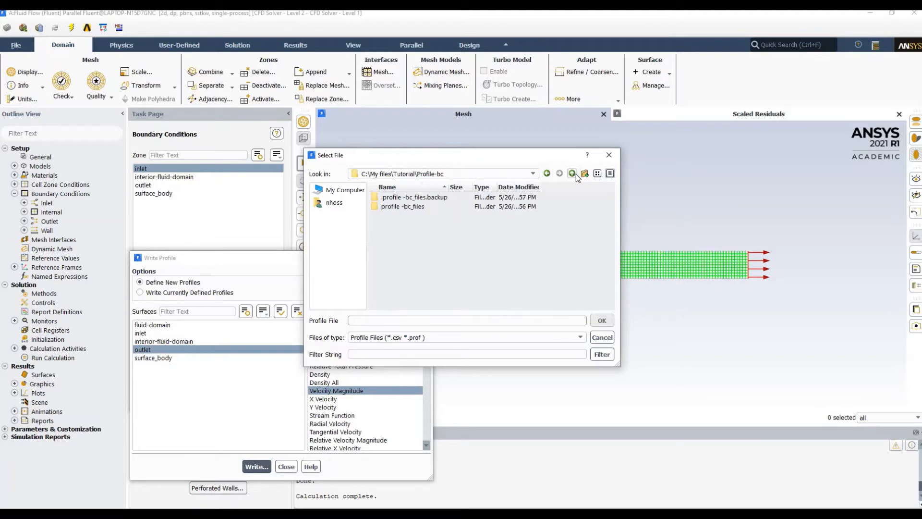
{"action": "left_click", "coordinate": [575, 174]}
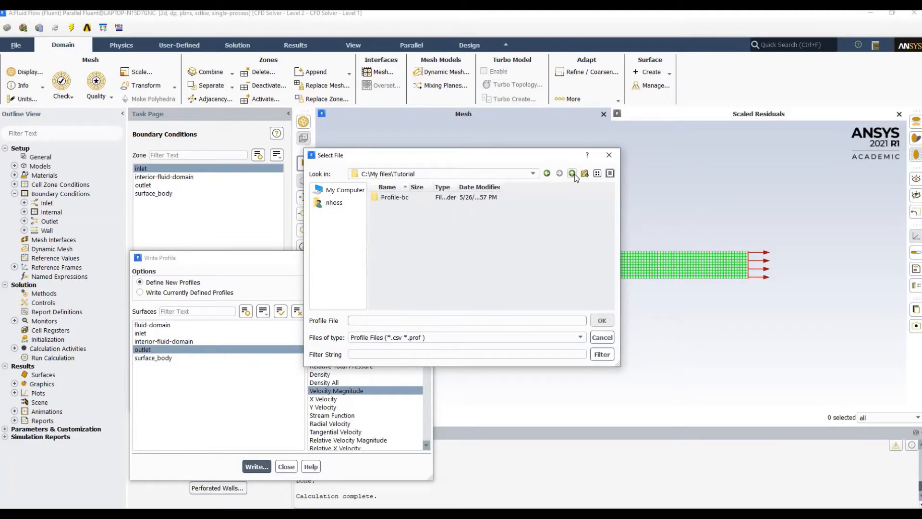
{"action": "left_click", "coordinate": [395, 197]}
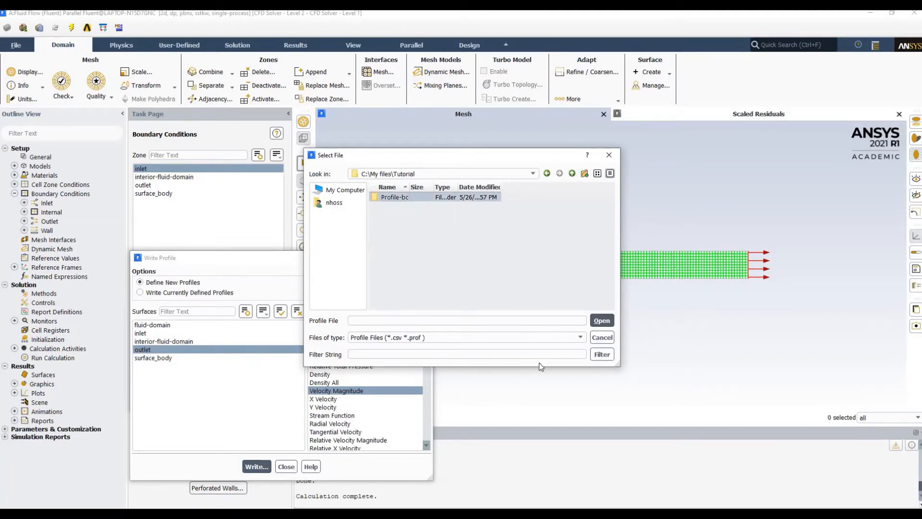
{"action": "left_click", "coordinate": [601, 321]}
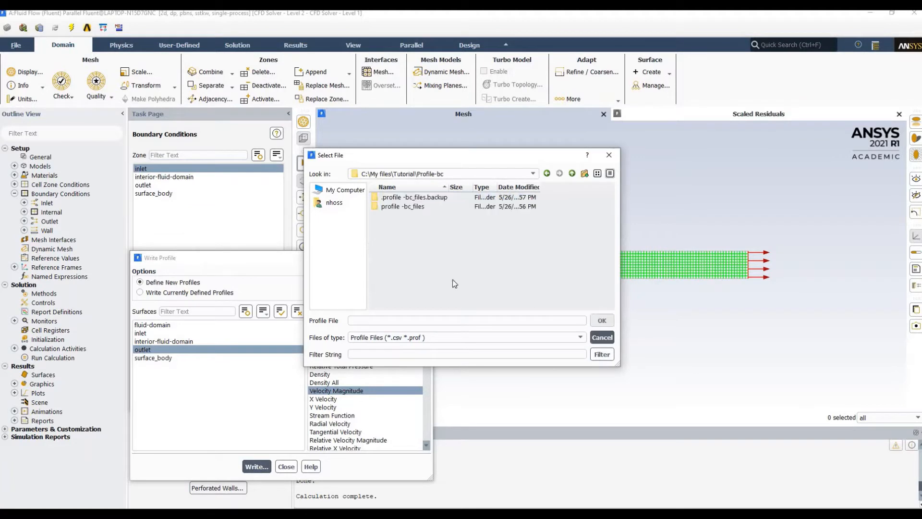
{"action": "left_click", "coordinate": [572, 173]}
{"action": "left_click", "coordinate": [363, 321]}
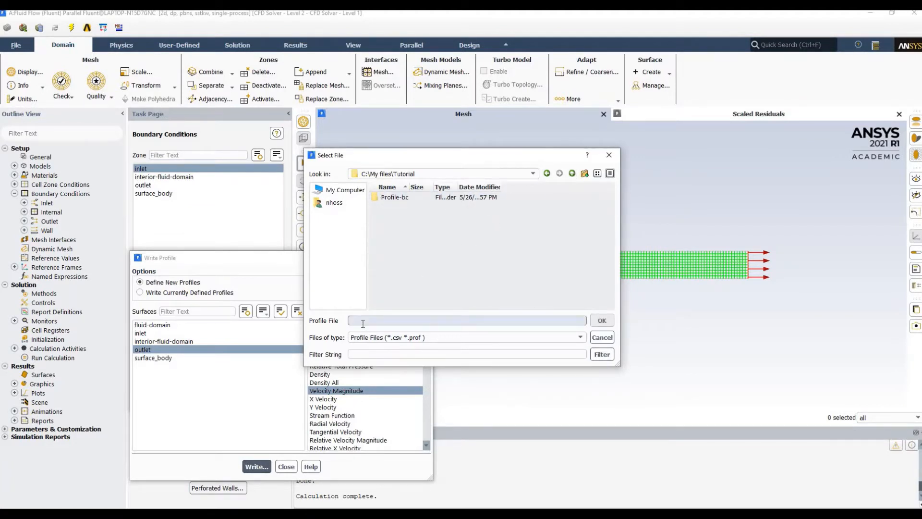
{"action": "type", "text": "test"}
{"action": "left_click", "coordinate": [600, 322]}
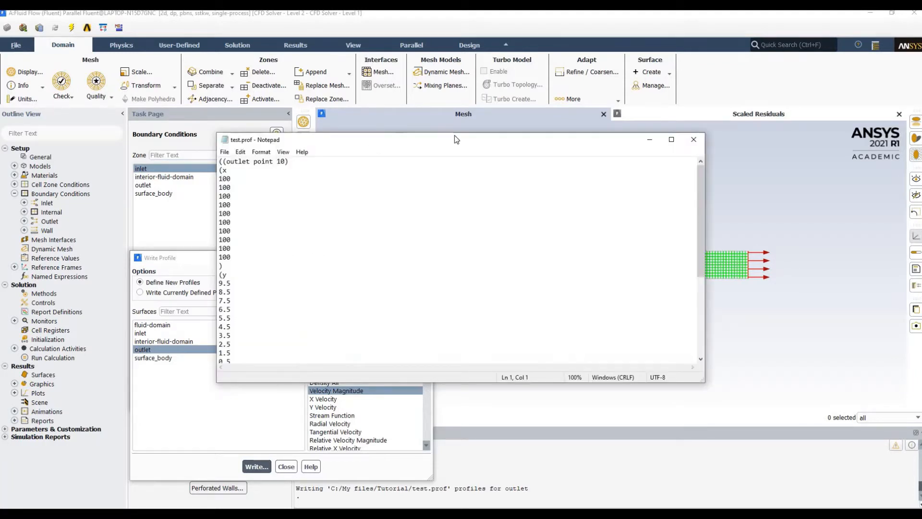
Step: Inspect the contents of test.prof in Notepad and check the file name extensions setting in File Explorer
{"action": "left_click_drag", "start_coordinate": [457, 139], "coordinate": [514, 134]}
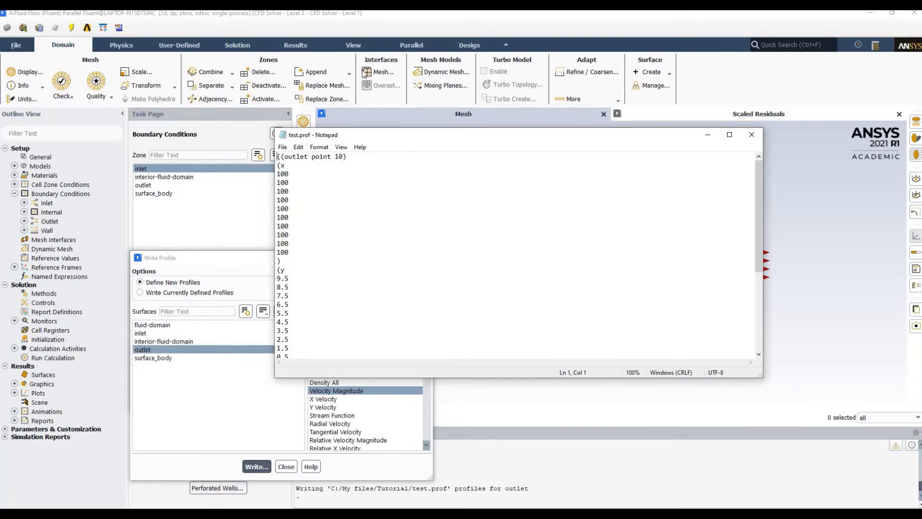
{"action": "key", "text": "alt+Tab"}
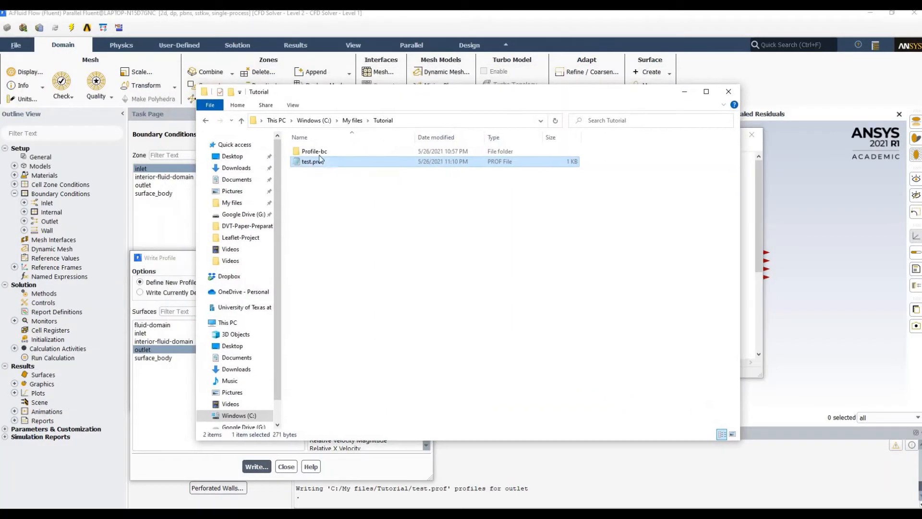
{"action": "left_click", "coordinate": [293, 105]}
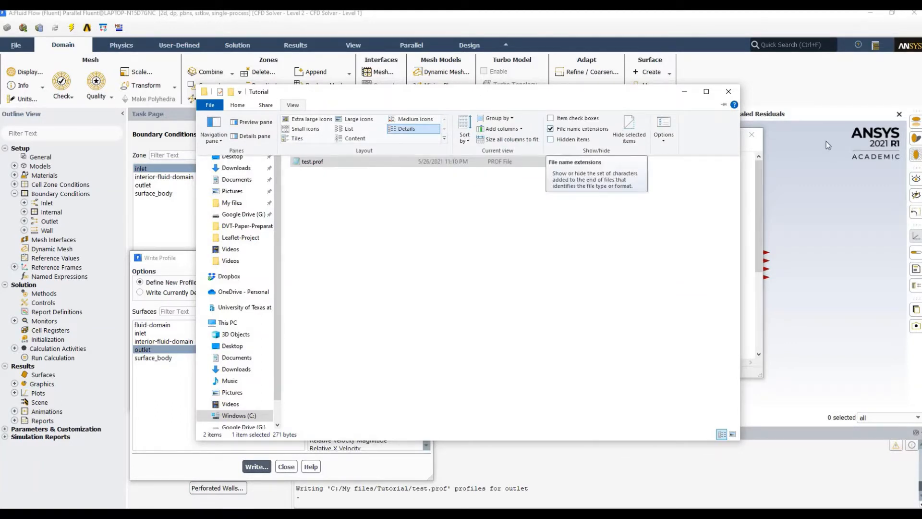
{"action": "left_click", "coordinate": [365, 161]}
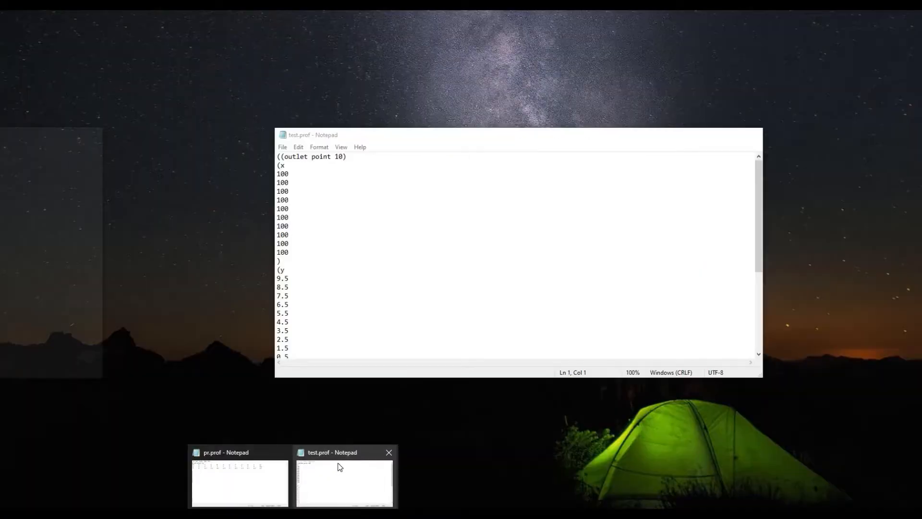
Step: Place the test.prof Notepad window beside the documentation example and compare the list of x values
{"action": "left_click", "coordinate": [340, 467]}
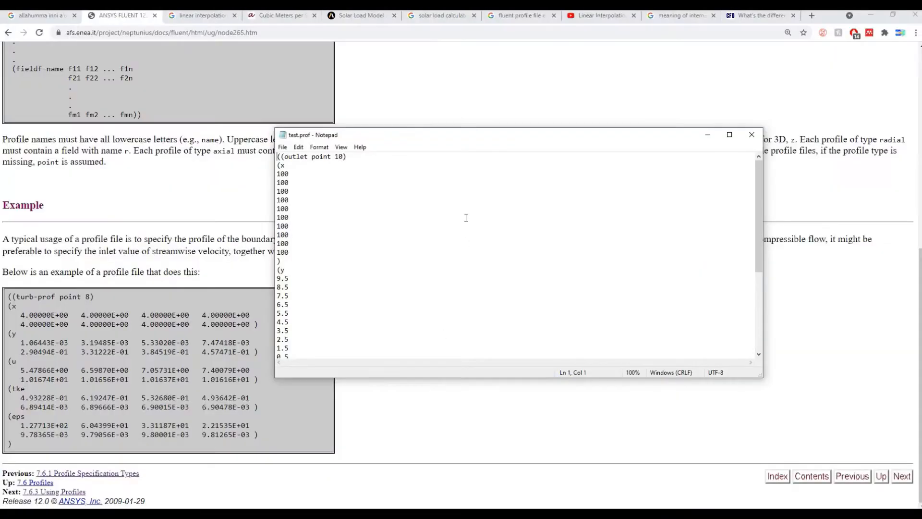
{"action": "left_click_drag", "start_coordinate": [513, 136], "coordinate": [598, 143]}
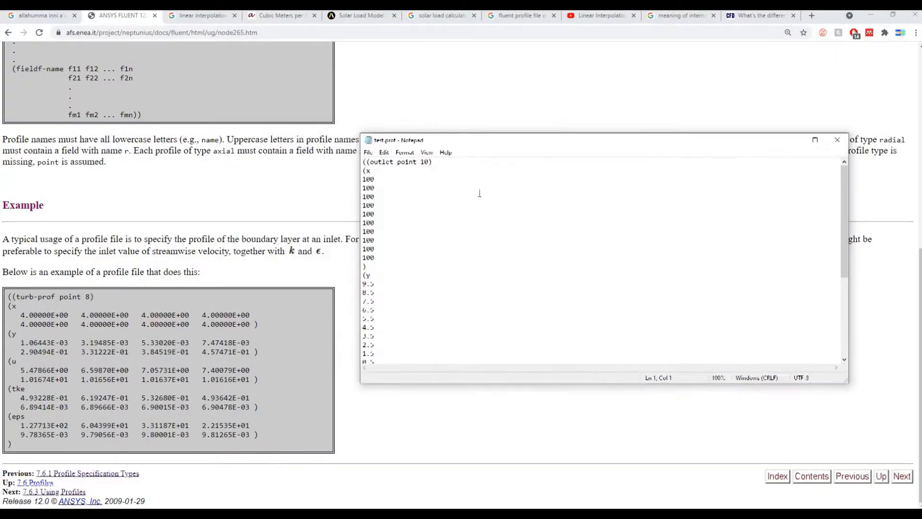
{"action": "scroll", "coordinate": [236, 214], "scroll_direction": "up", "scroll_amount": 3}
{"action": "scroll", "coordinate": [237, 214], "scroll_direction": "down", "scroll_amount": 3}
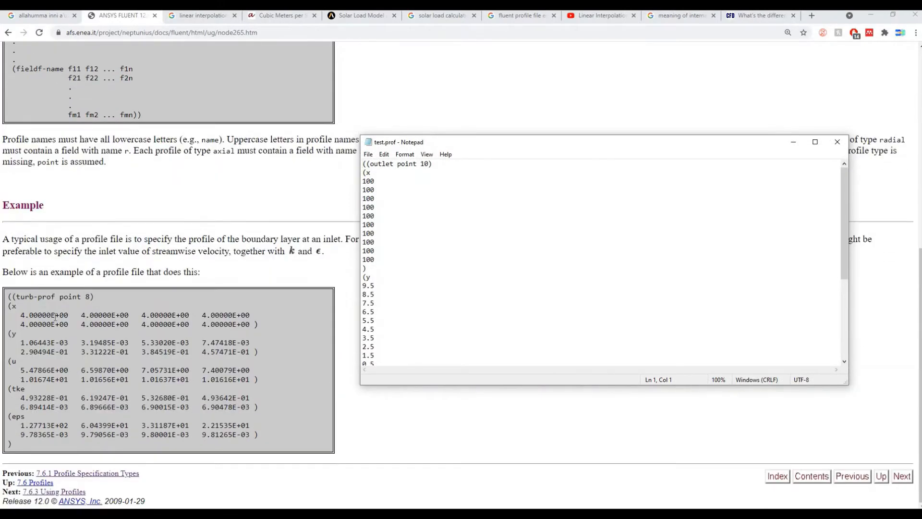
{"action": "left_click_drag", "start_coordinate": [480, 140], "coordinate": [476, 210]}
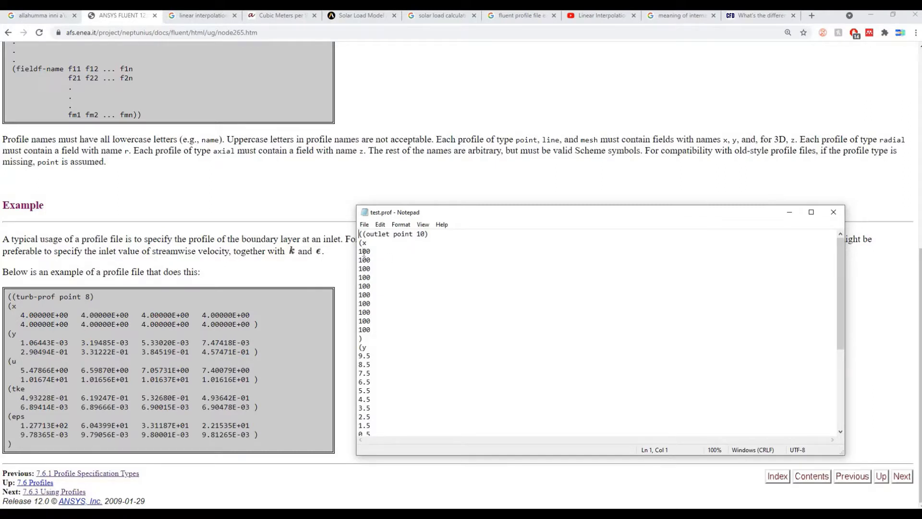
{"action": "left_click_drag", "start_coordinate": [363, 251], "coordinate": [373, 329]}
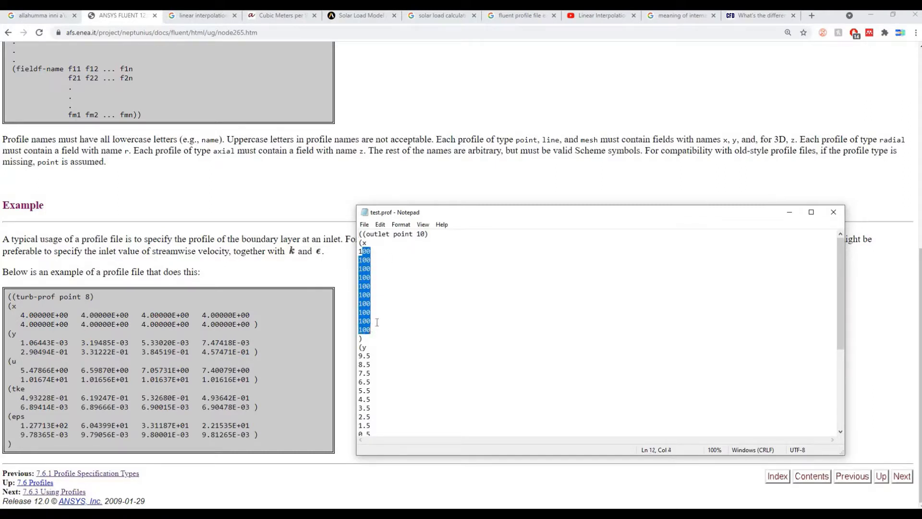
{"action": "left_click", "coordinate": [385, 293]}
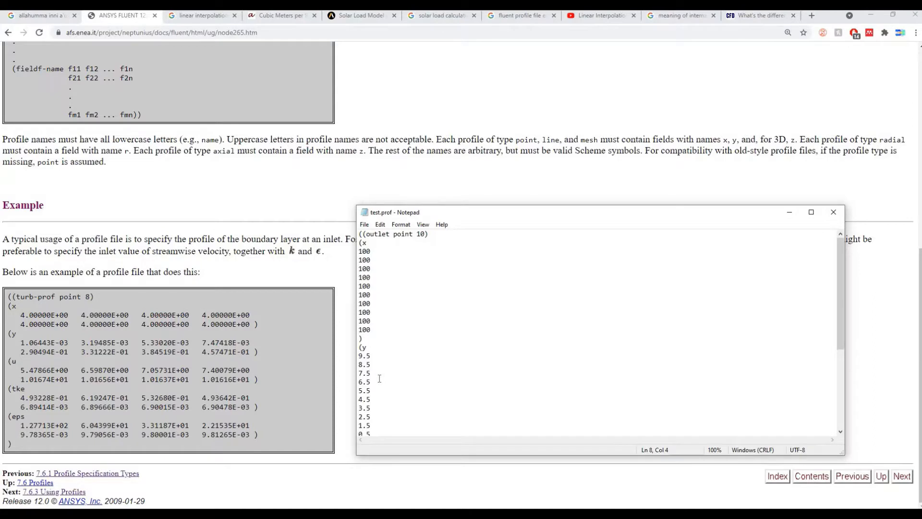
Step: Read through the y and velocity-magnitude lists in test.prof and close the file
{"action": "scroll", "coordinate": [361, 312], "scroll_direction": "down", "scroll_amount": 2}
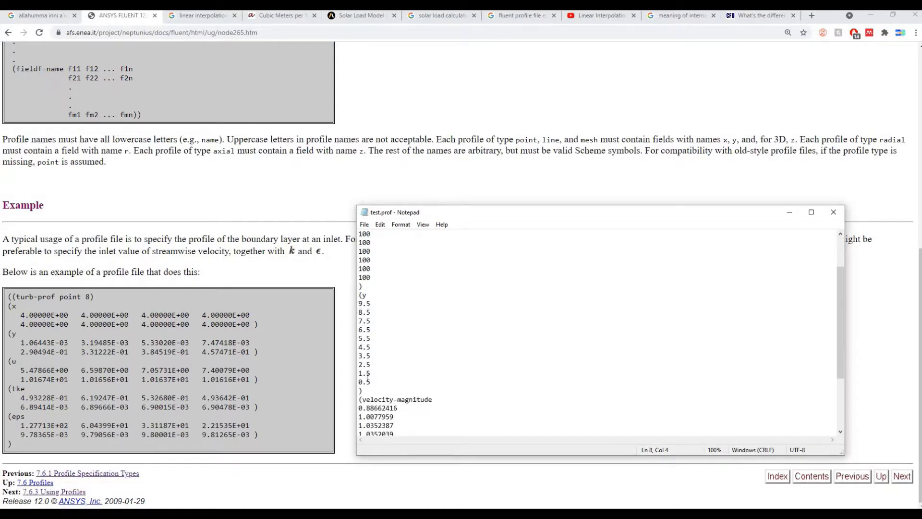
{"action": "scroll", "coordinate": [367, 375], "scroll_direction": "down", "scroll_amount": 3}
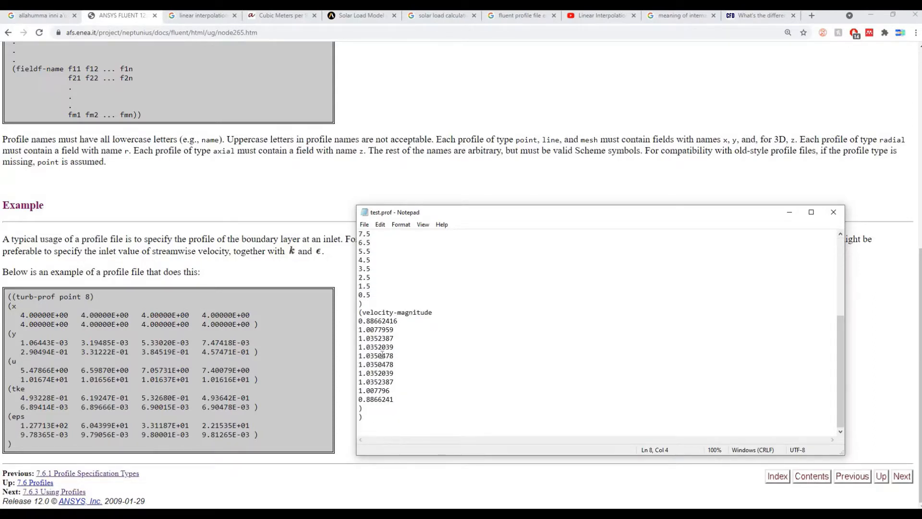
{"action": "scroll", "coordinate": [404, 377], "scroll_direction": "up", "scroll_amount": 5}
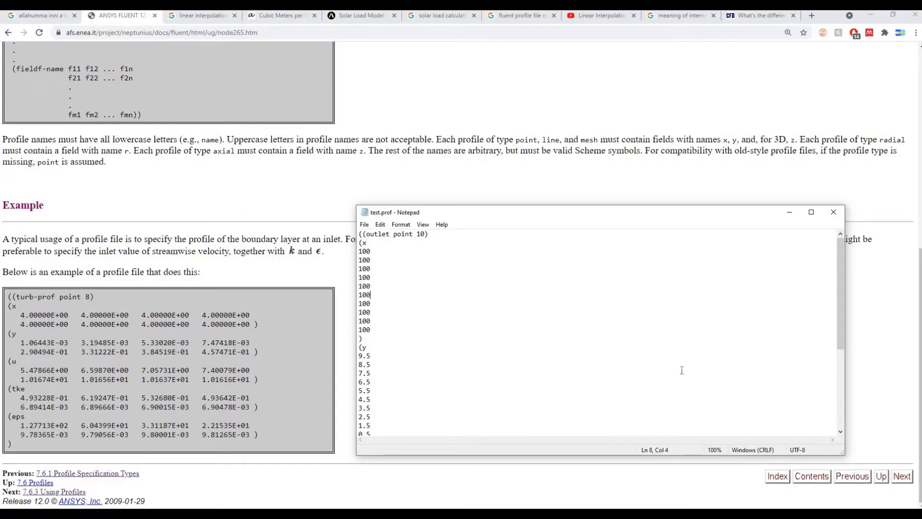
{"action": "left_click", "coordinate": [833, 212]}
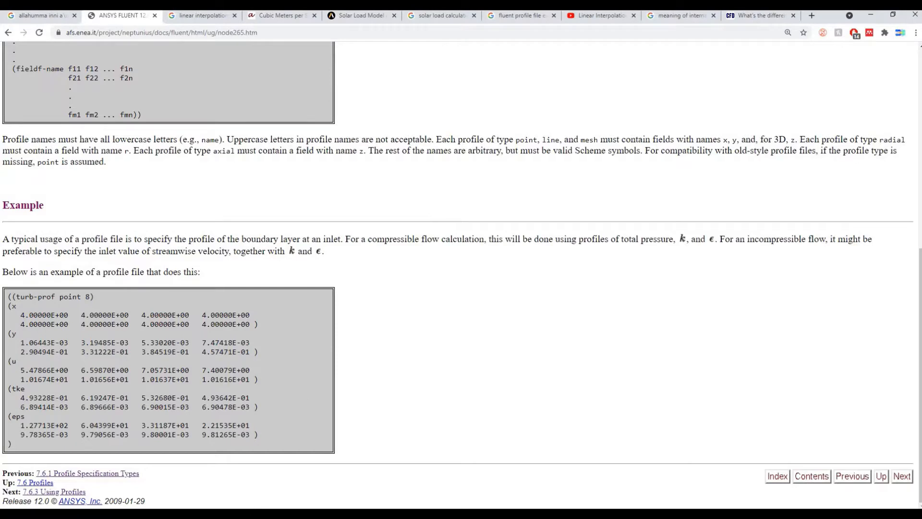
Step: Switch to the prof.xlsx workbook in Excel and examine the x, y and v columns on Sheet1, especially the velocity values
{"action": "key", "text": "alt+Tab"}
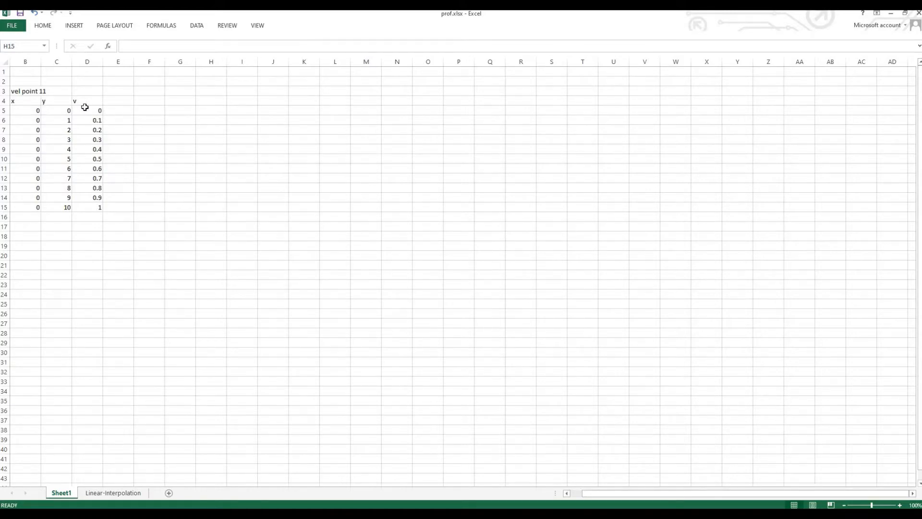
{"action": "left_click_drag", "start_coordinate": [87, 111], "coordinate": [91, 208]}
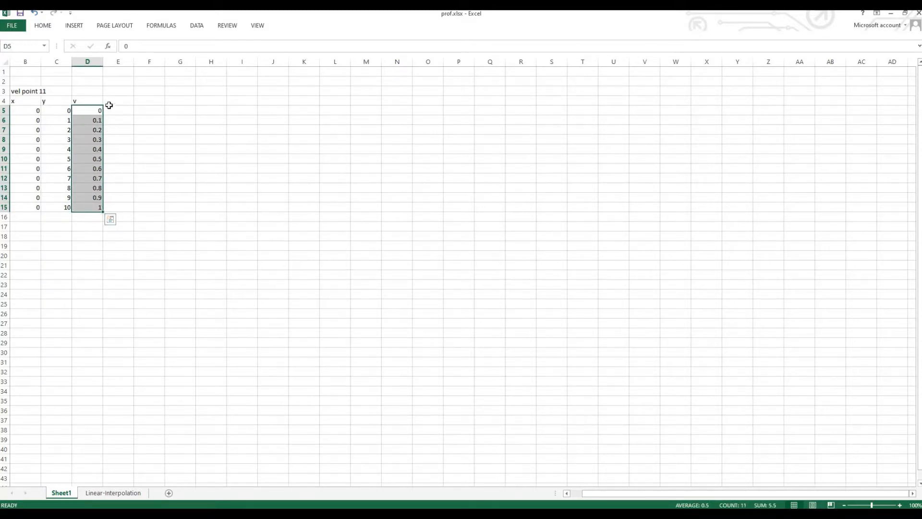
{"action": "left_click", "coordinate": [123, 147]}
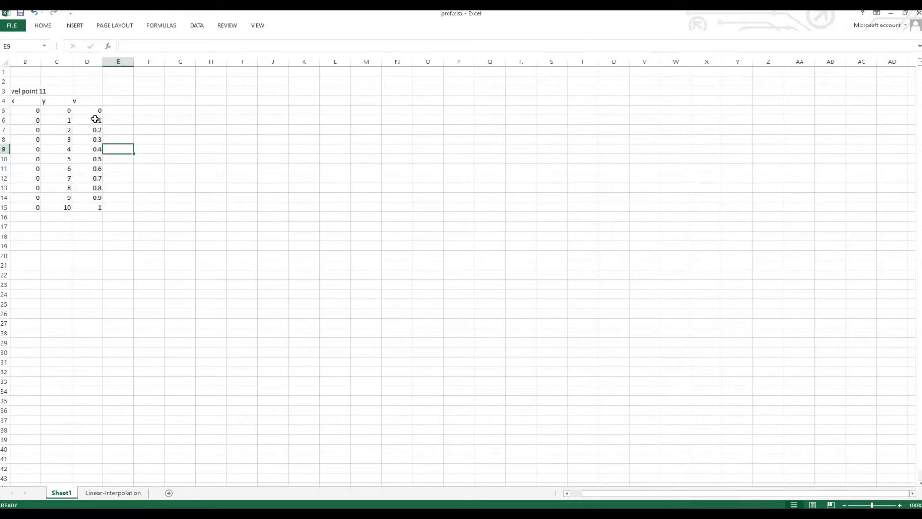
{"action": "left_click_drag", "start_coordinate": [95, 111], "coordinate": [96, 208]}
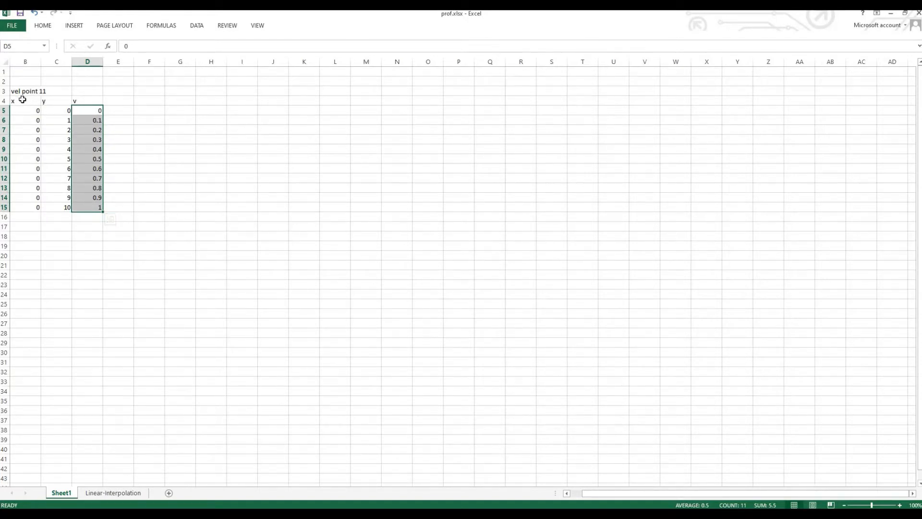
{"action": "left_click_drag", "start_coordinate": [22, 100], "coordinate": [82, 208]}
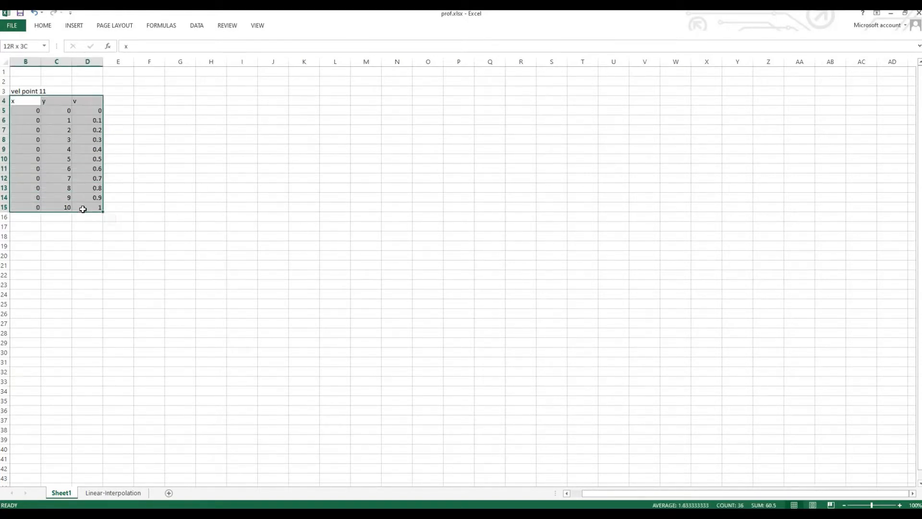
{"action": "left_click", "coordinate": [94, 111]}
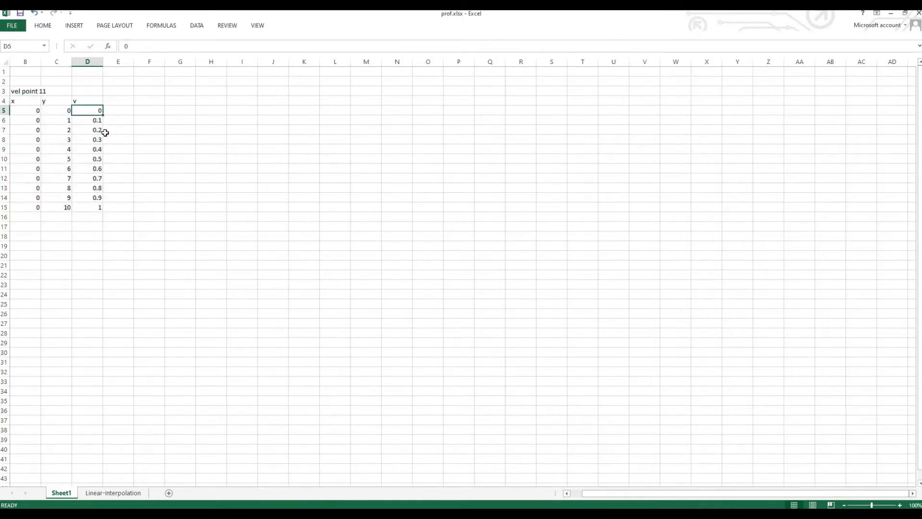
{"action": "left_click_drag", "start_coordinate": [100, 112], "coordinate": [104, 212]}
{"action": "left_click", "coordinate": [217, 245]}
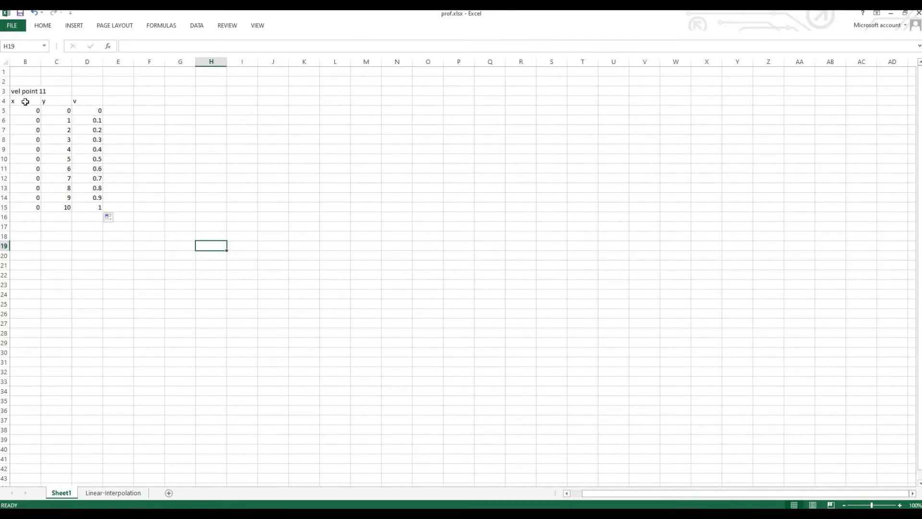
Step: Copy the x, y and v table with its headers from cells B4:D15
{"action": "left_click_drag", "start_coordinate": [24, 101], "coordinate": [101, 208]}
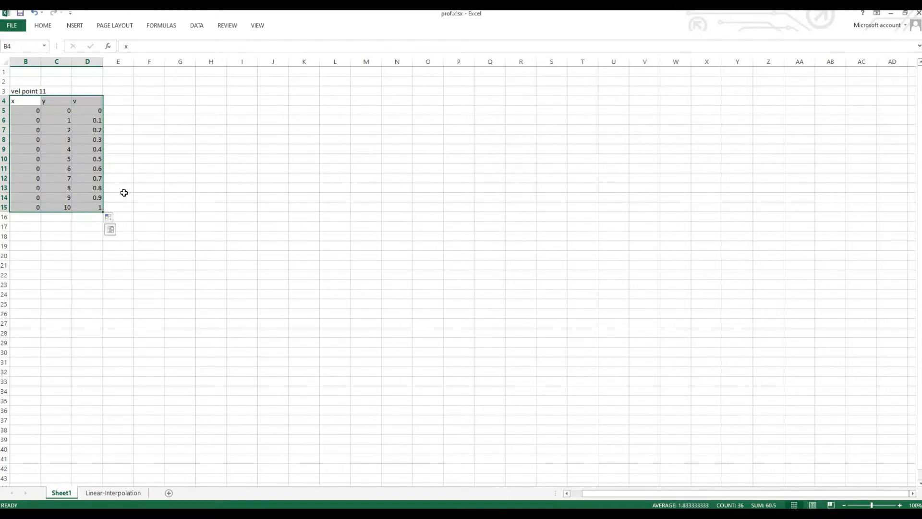
{"action": "key", "text": "ctrl+c"}
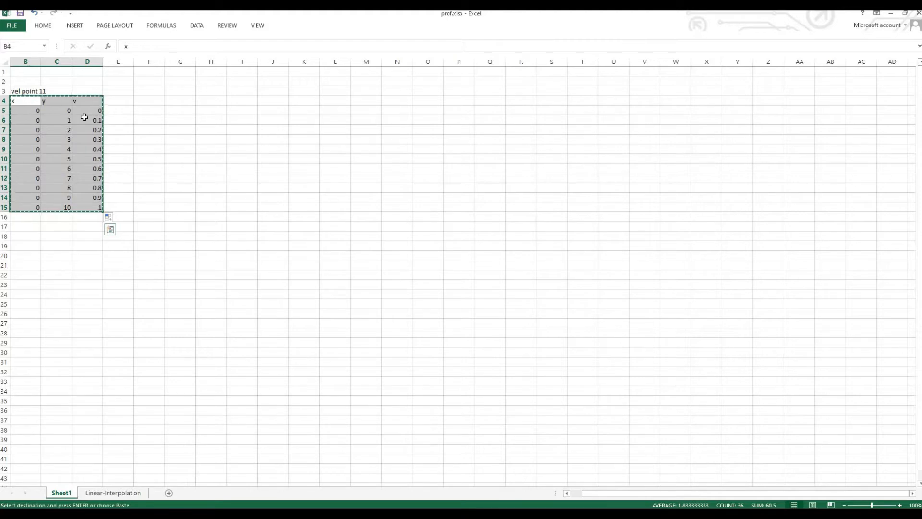
{"action": "left_click", "coordinate": [51, 28]}
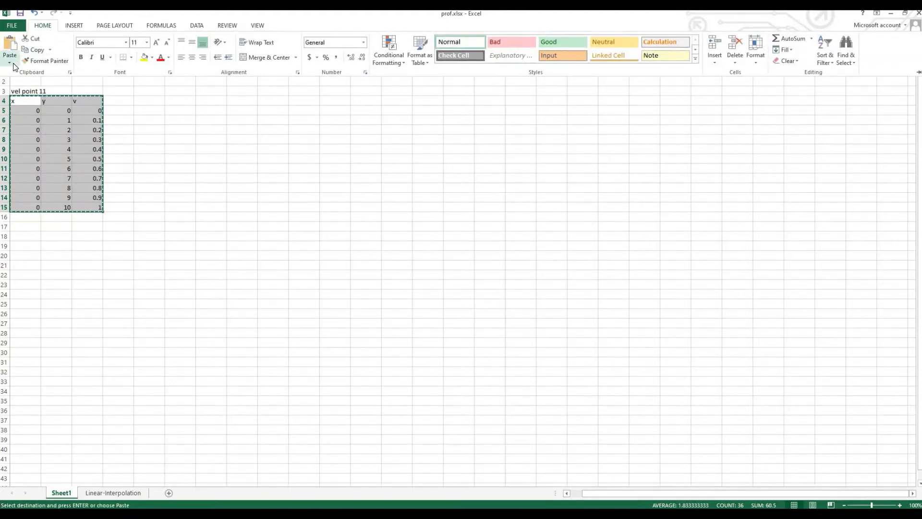
{"action": "left_click", "coordinate": [11, 63]}
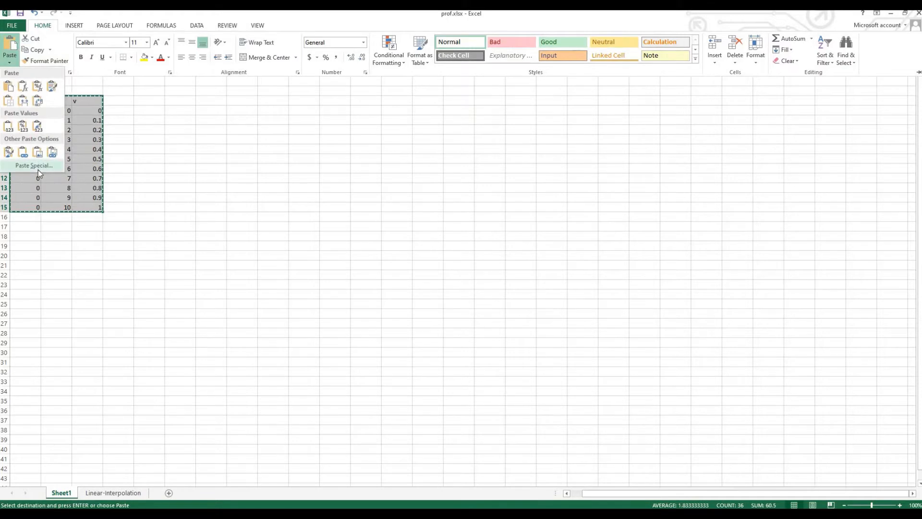
{"action": "left_click", "coordinate": [39, 169]}
{"action": "left_click_drag", "start_coordinate": [293, 148], "coordinate": [276, 167]}
{"action": "left_click_drag", "start_coordinate": [239, 198], "coordinate": [236, 196]}
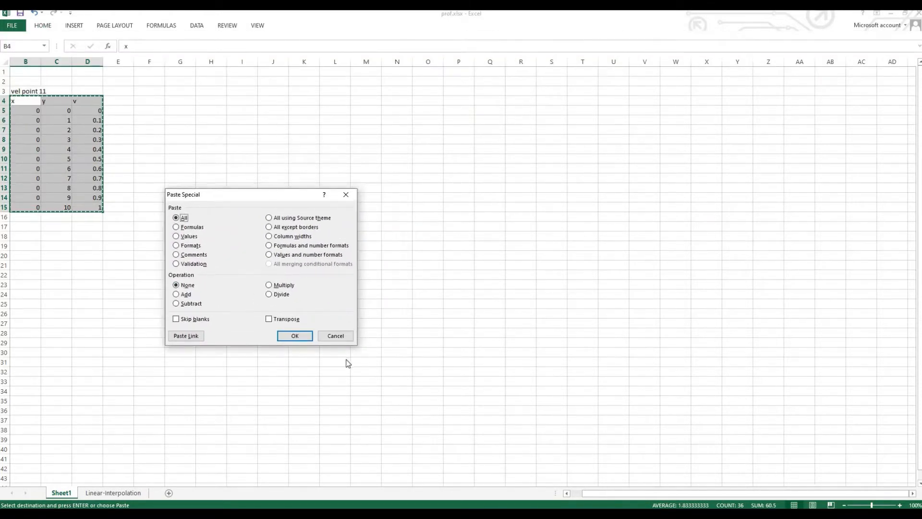
{"action": "left_click", "coordinate": [346, 336]}
Step: Paste the copied table transposed at cell K5, so x, y and v each become a row
{"action": "left_click", "coordinate": [221, 131]}
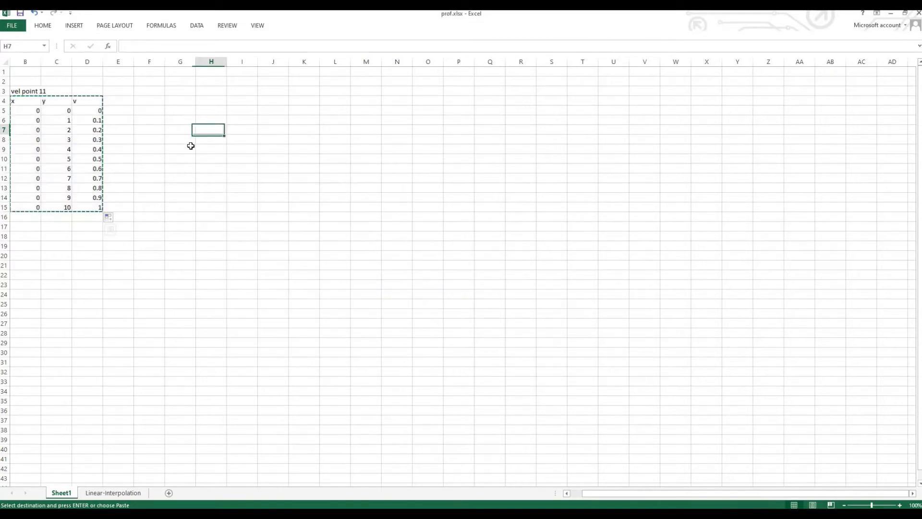
{"action": "left_click", "coordinate": [307, 111]}
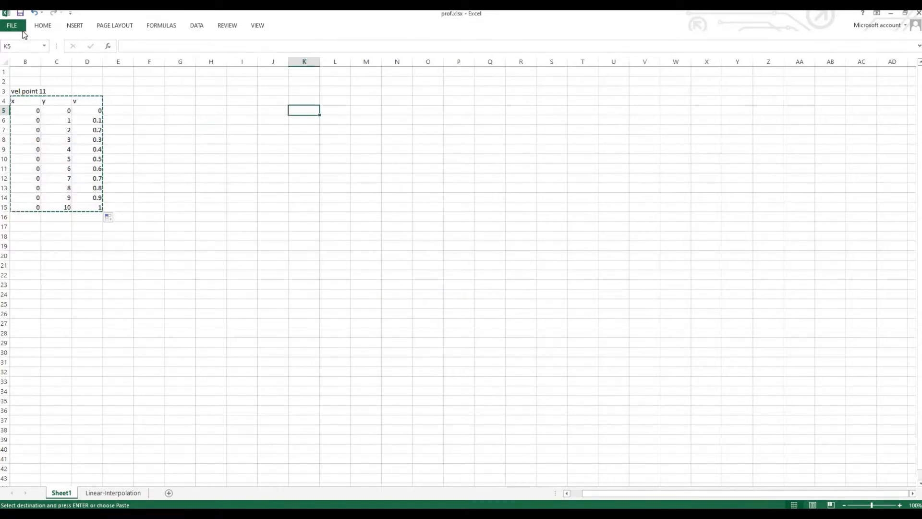
{"action": "left_click", "coordinate": [41, 28]}
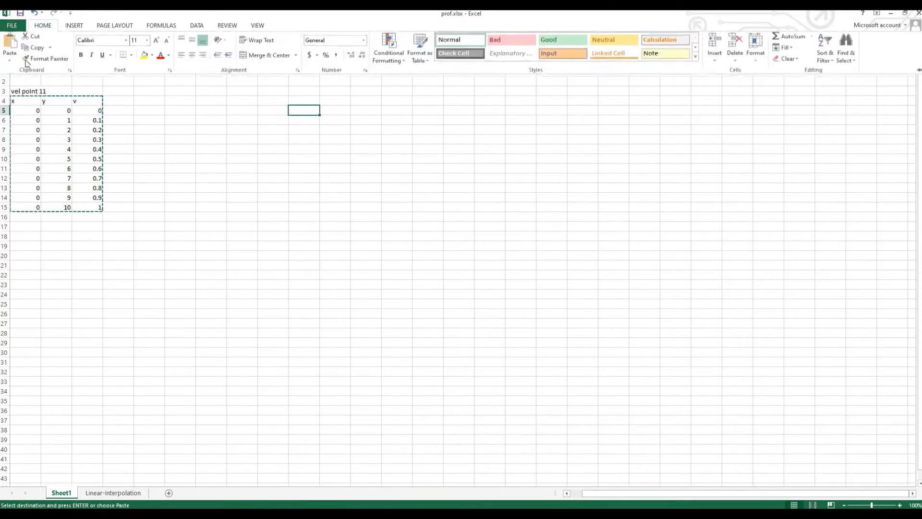
{"action": "left_click", "coordinate": [10, 63]}
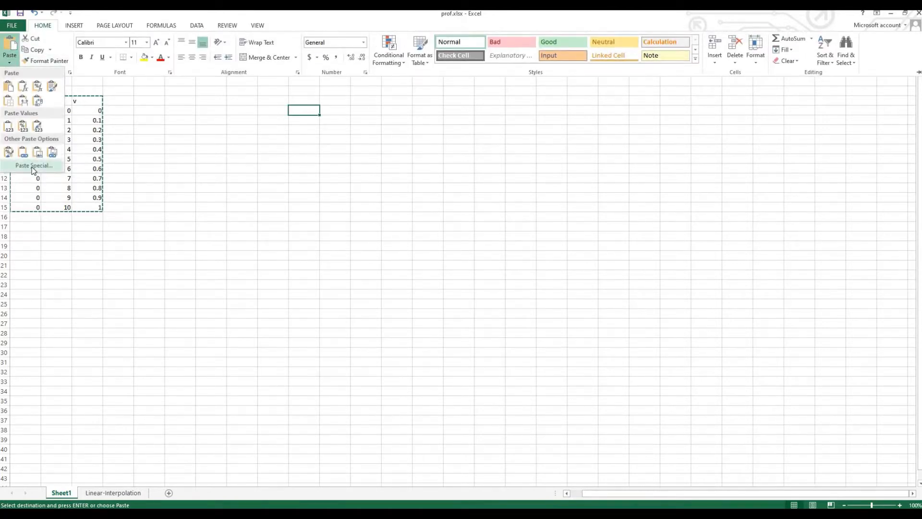
{"action": "left_click", "coordinate": [34, 167]}
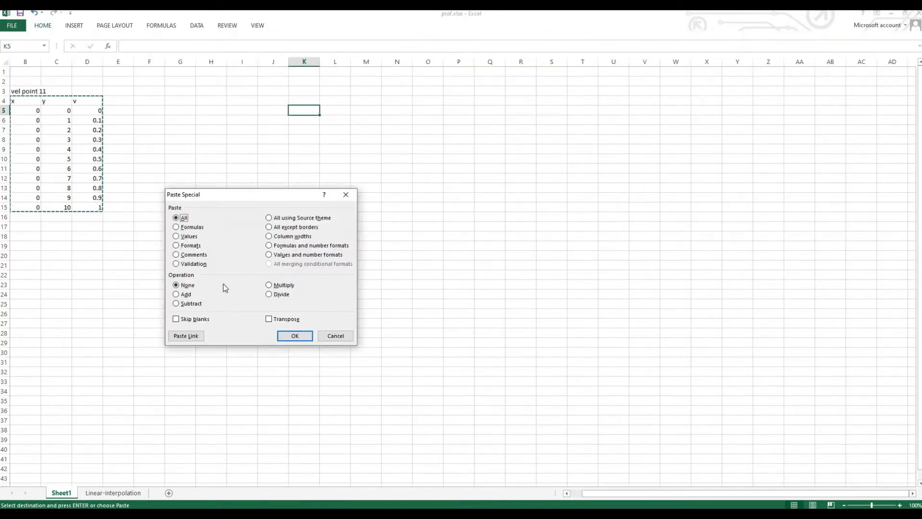
{"action": "left_click", "coordinate": [278, 320]}
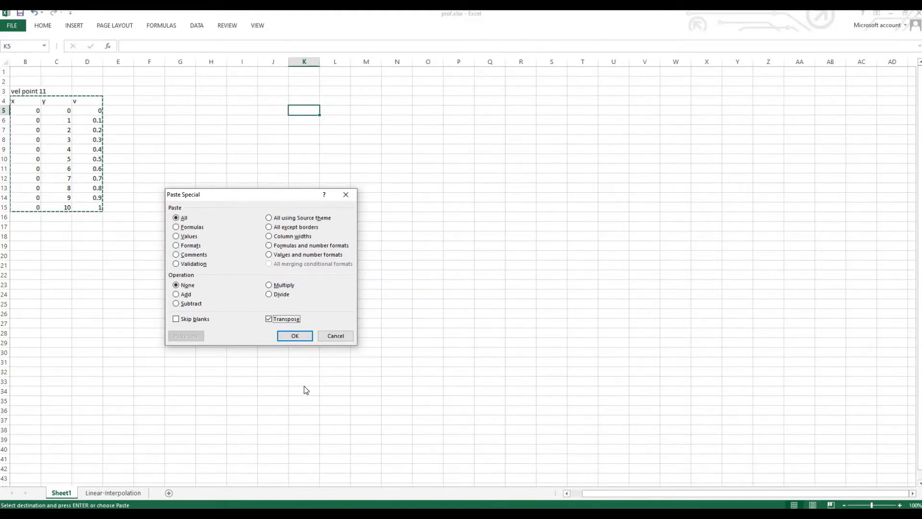
{"action": "left_click", "coordinate": [291, 336]}
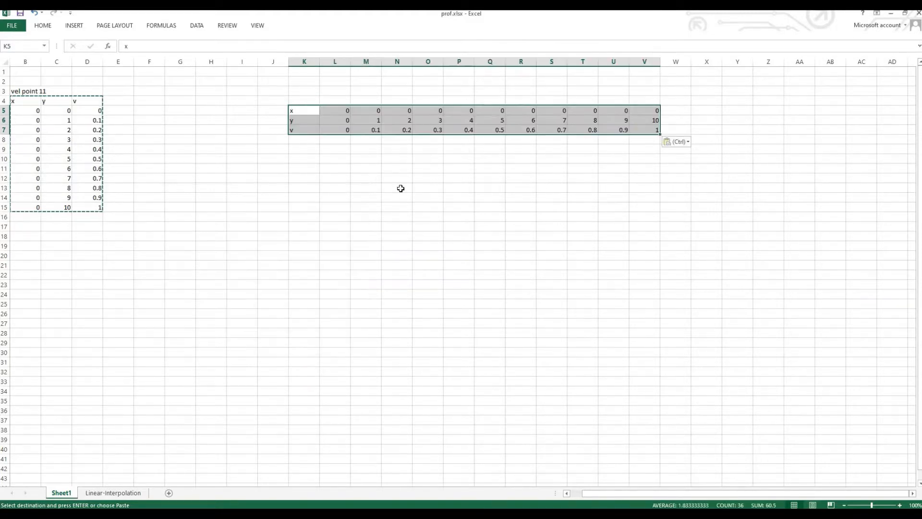
{"action": "left_click", "coordinate": [401, 188]}
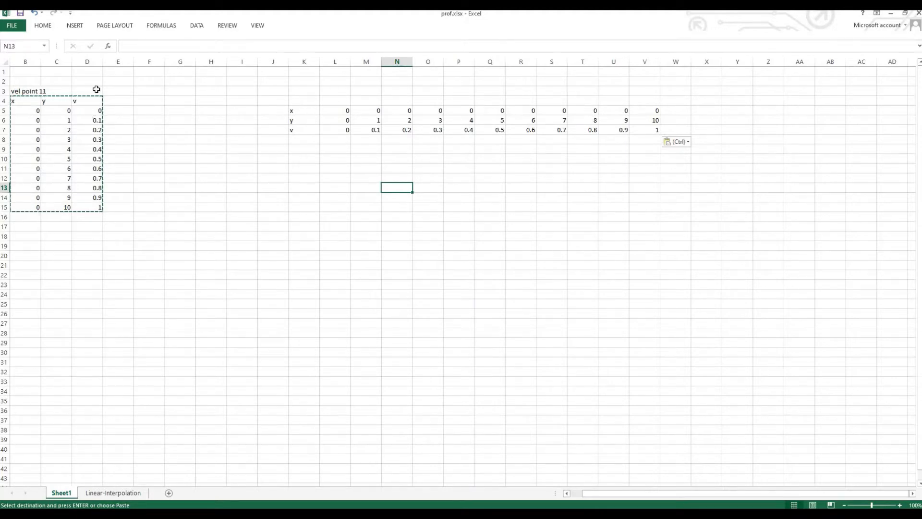
Step: Enter the profile header "vel point 11" in cell K4 above the transposed rows
{"action": "left_click", "coordinate": [37, 91]}
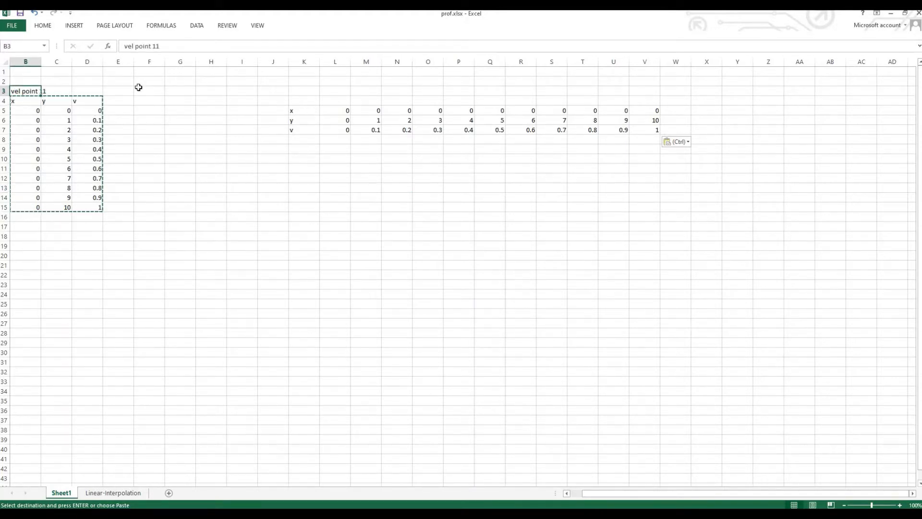
{"action": "left_click", "coordinate": [310, 102]}
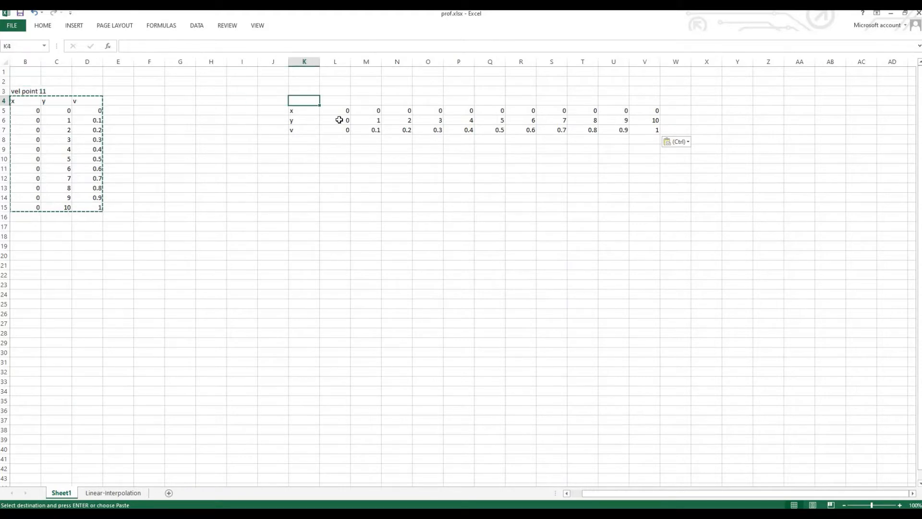
{"action": "type", "text": "ve"}
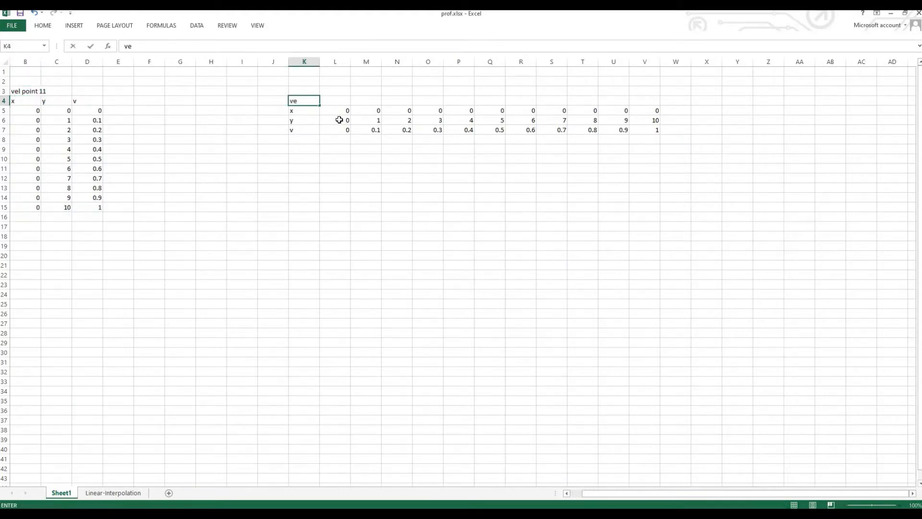
{"action": "type", "text": "l point 11"}
{"action": "key", "text": "Return"}
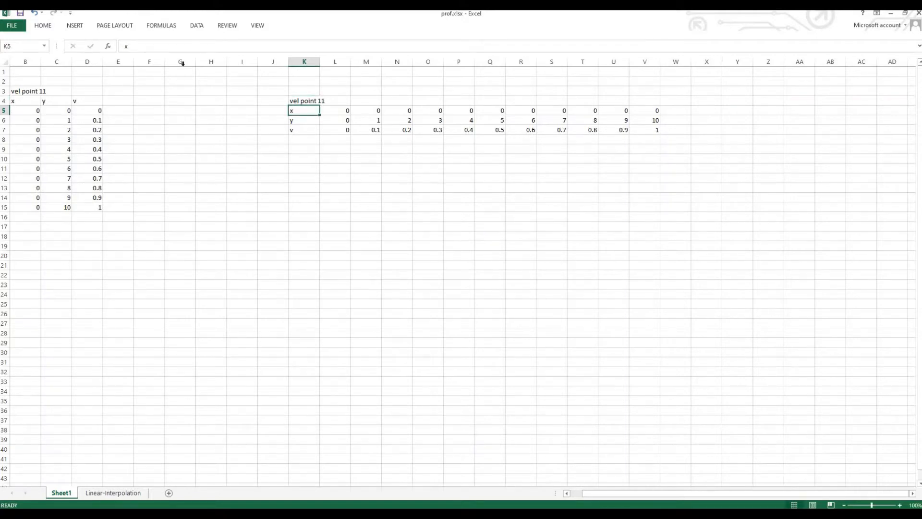
Step: Count the data points by filling E5:E15 with the series 1 to 11, and clear those numbers again
{"action": "left_click", "coordinate": [130, 111]}
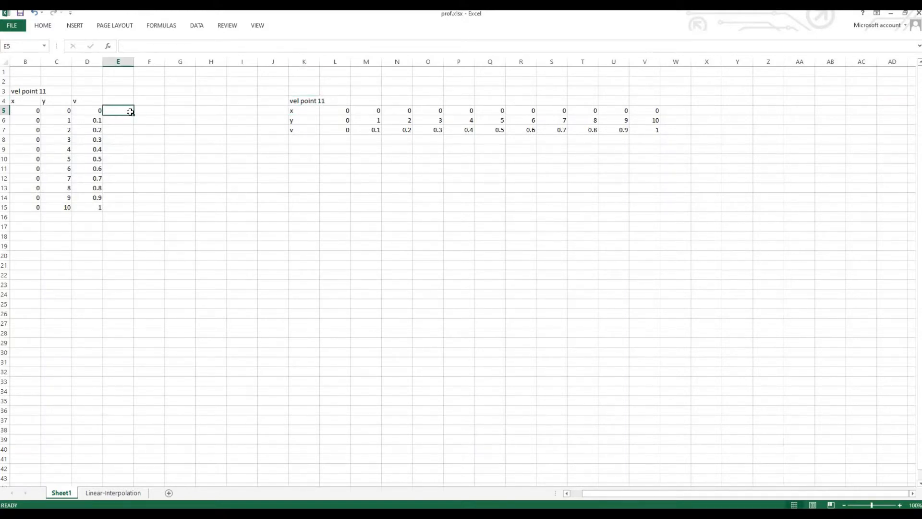
{"action": "type", "text": "1"}
{"action": "key", "text": "Return"}
{"action": "type", "text": "2"}
{"action": "key", "text": "Return"}
{"action": "mouse_move", "coordinate": [129, 113]}
{"action": "left_mouse_down"}
{"action": "mouse_move", "coordinate": [136, 133]}
{"action": "mouse_move", "coordinate": [121, 121]}
{"action": "left_mouse_up"}
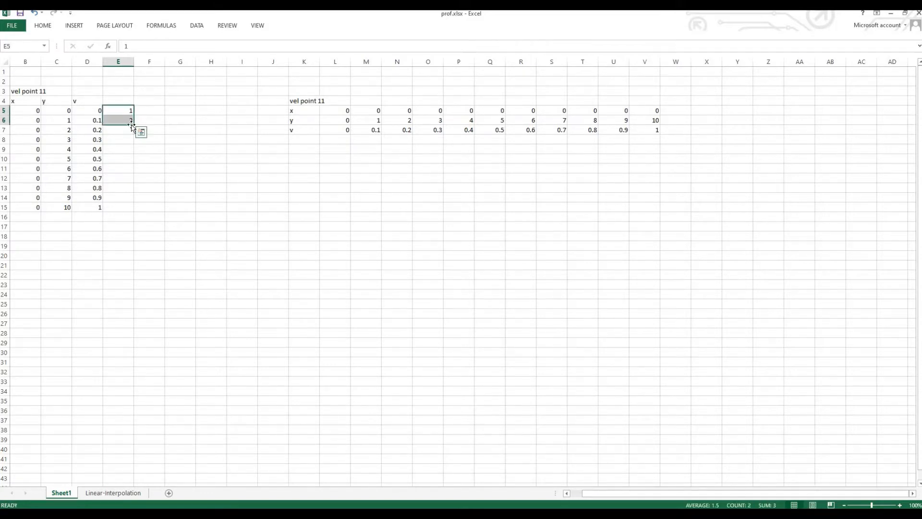
{"action": "left_click_drag", "start_coordinate": [134, 184], "coordinate": [125, 226]}
{"action": "key", "text": "Down"}
{"action": "key", "text": "Down"}
{"action": "key", "text": "Down"}
{"action": "key", "text": "Down"}
{"action": "key", "text": "Down"}
{"action": "key", "text": "Down"}
{"action": "key", "text": "Down"}
{"action": "key", "text": "Down"}
{"action": "key", "text": "Down"}
{"action": "key", "text": "Down"}
{"action": "key", "text": "Down"}
{"action": "key", "text": "Down"}
{"action": "key", "text": "Down"}
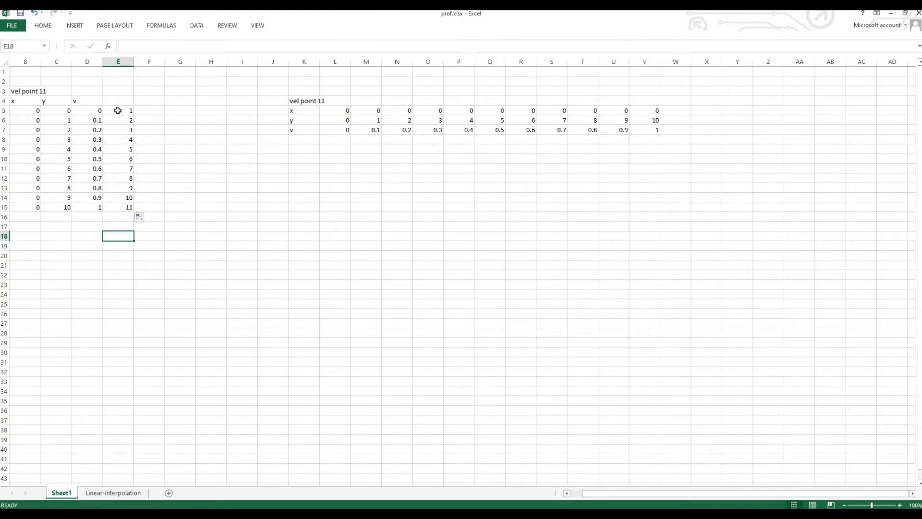
{"action": "left_click_drag", "start_coordinate": [120, 111], "coordinate": [121, 208]}
{"action": "key", "text": "Delete"}
{"action": "left_click", "coordinate": [420, 210]}
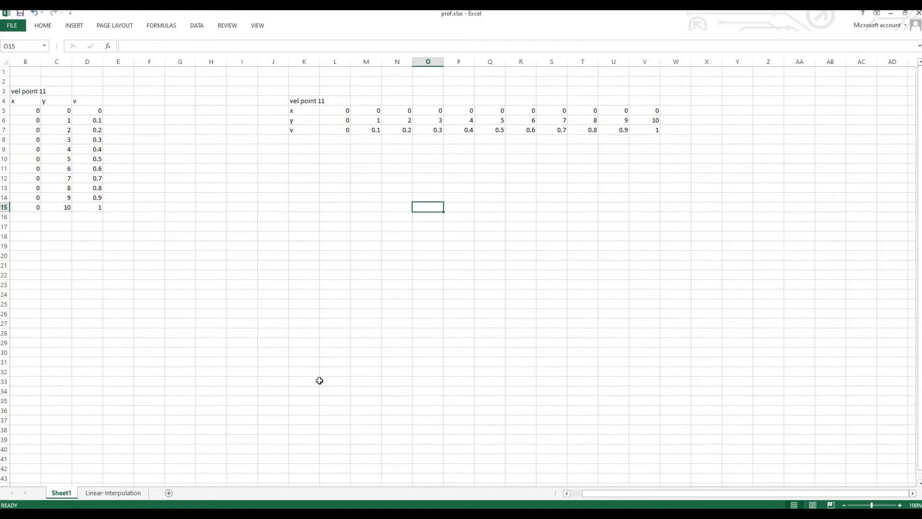
Step: Copy the header and transposed rows in K4:V7 and switch to the Tutorial folder in File Explorer
{"action": "mouse_move", "coordinate": [246, 514]}
{"action": "left_click", "coordinate": [307, 101]}
{"action": "left_click_drag", "start_coordinate": [552, 108], "coordinate": [650, 128]}
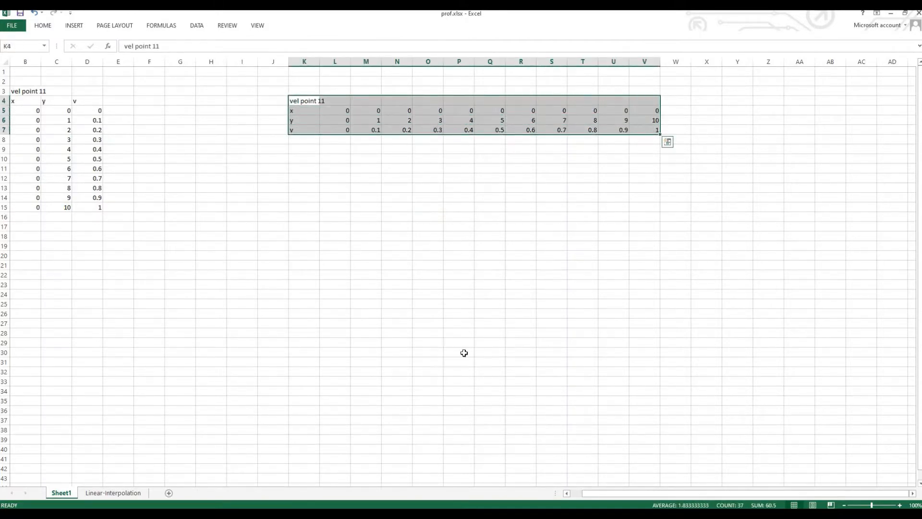
{"action": "key", "text": "ctrl+c"}
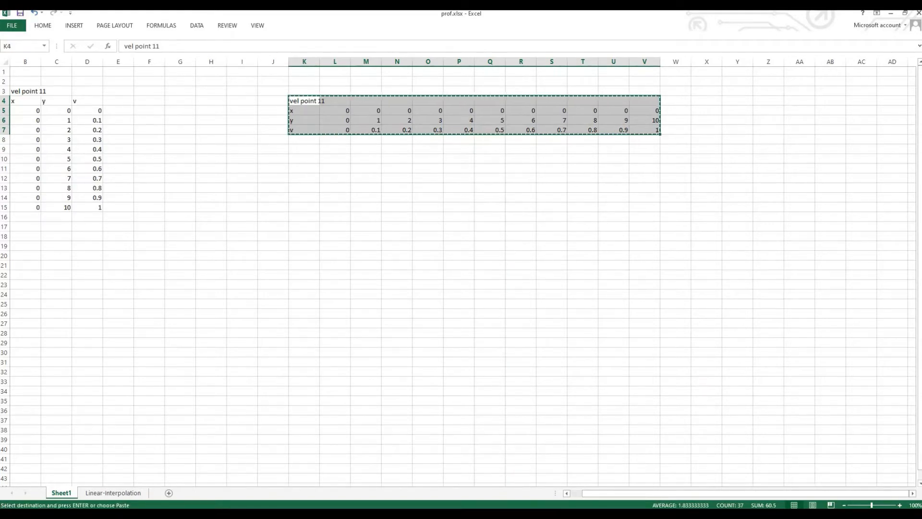
{"action": "key", "text": "alt+Tab"}
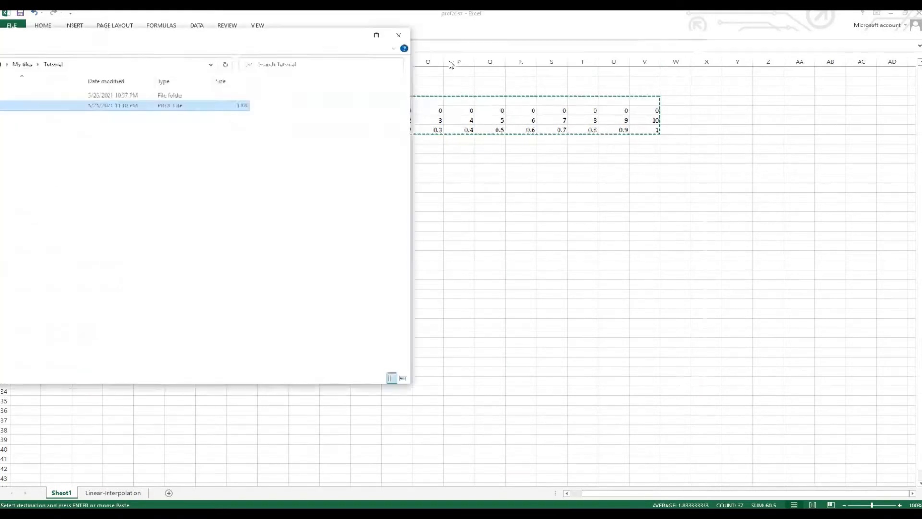
Step: Create a text document named test2.txt in the Tutorial folder and open it in Notepad
{"action": "right_click", "coordinate": [453, 319]}
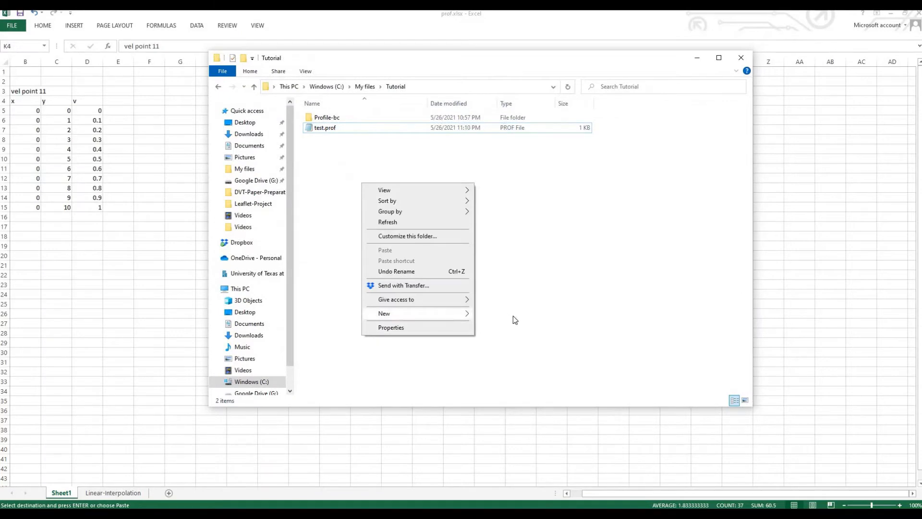
{"action": "mouse_move", "coordinate": [443, 313]}
{"action": "left_click", "coordinate": [528, 424]}
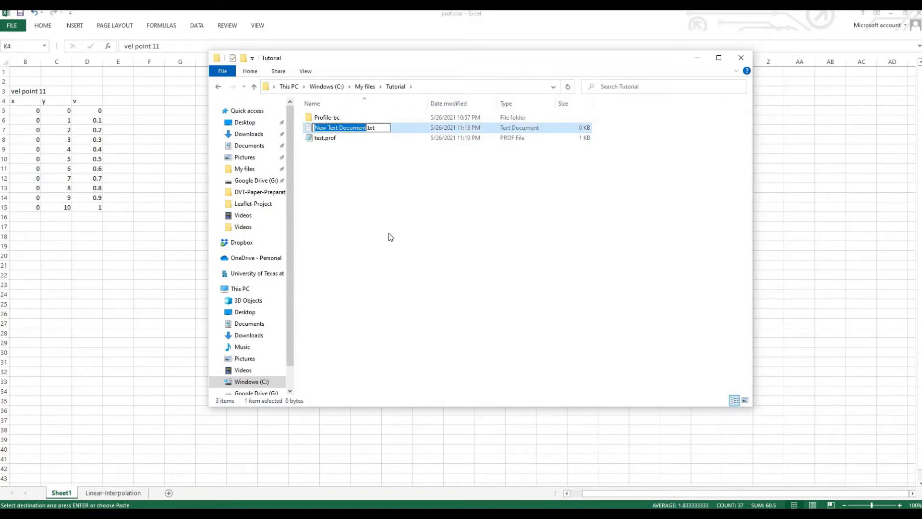
{"action": "type", "text": "test2"}
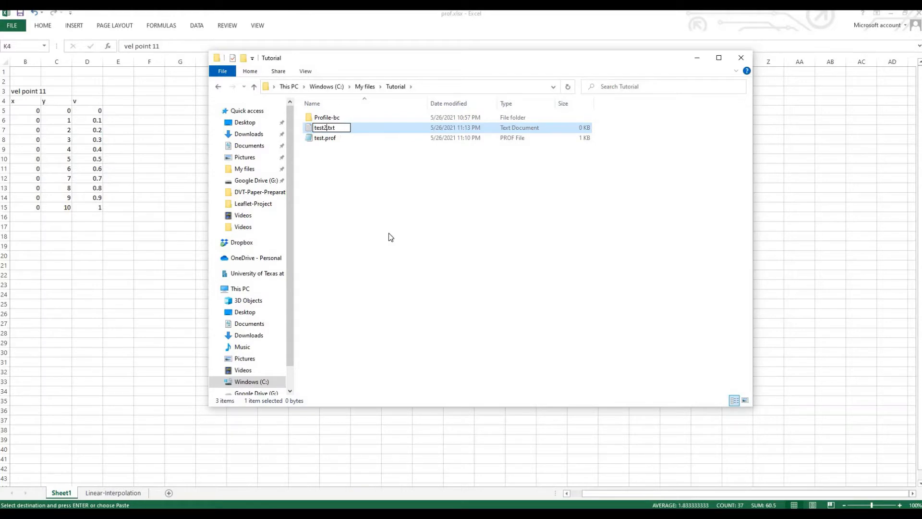
{"action": "key", "text": "Return"}
{"action": "key", "text": "Return"}
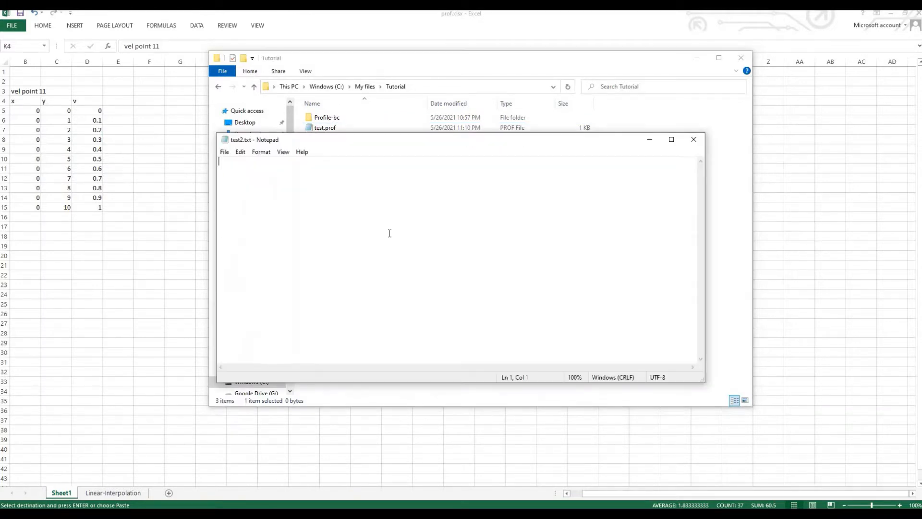
Step: Paste the copied header and x, y, v rows into test2.txt and place it beside the Fluent documentation's profile example
{"action": "key", "text": "ctrl+v"}
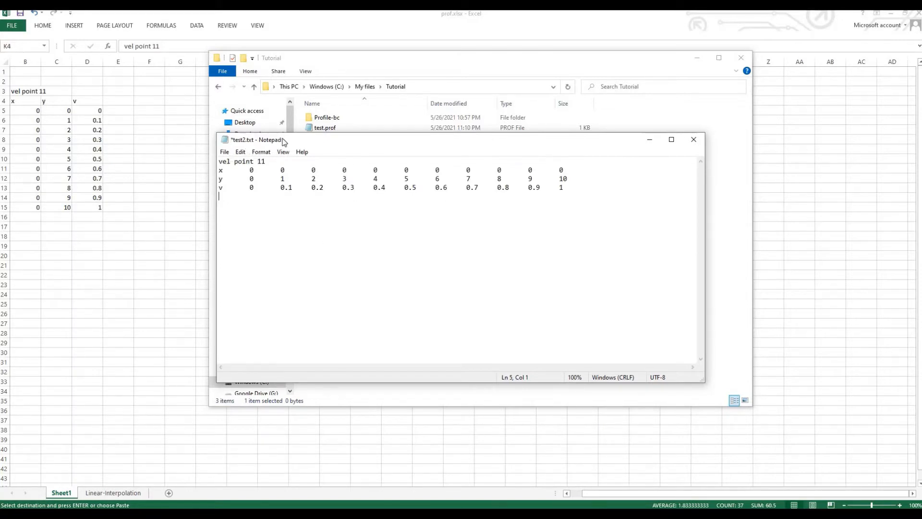
{"action": "left_click_drag", "start_coordinate": [288, 139], "coordinate": [474, 172]}
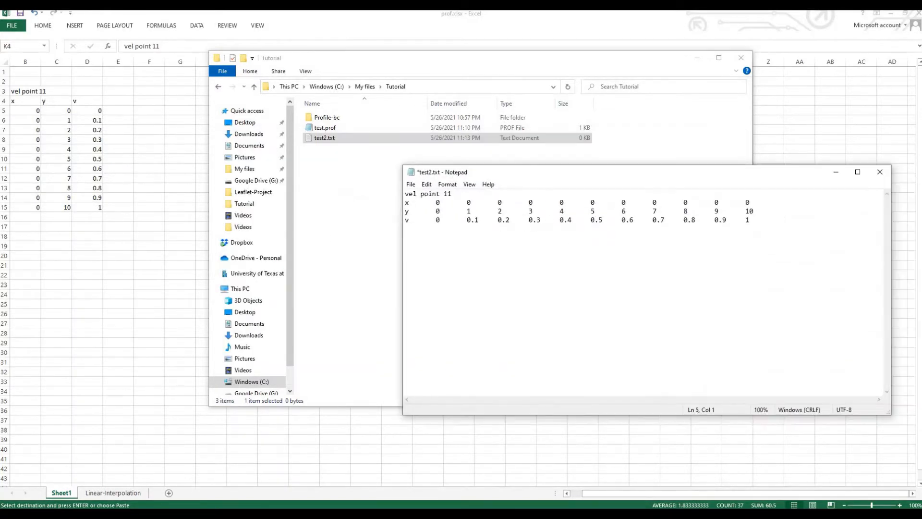
{"action": "key", "text": "alt+Tab"}
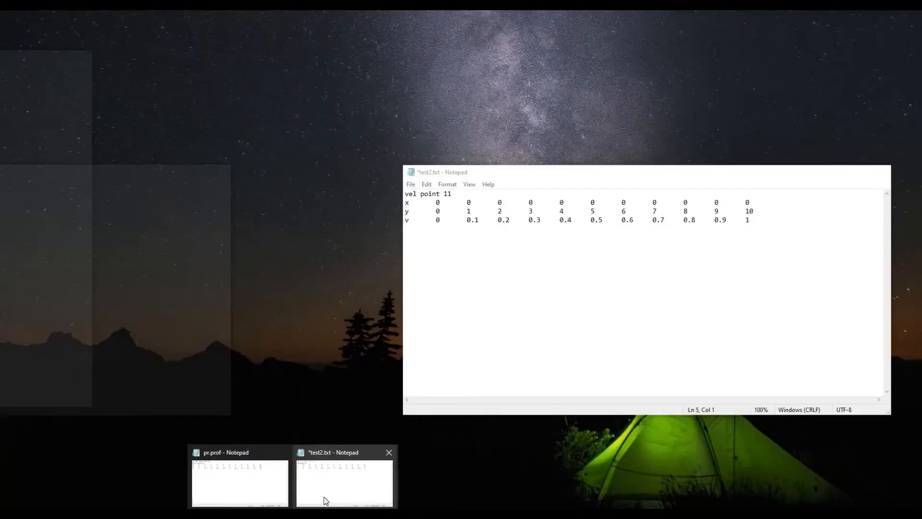
{"action": "left_click", "coordinate": [324, 496]}
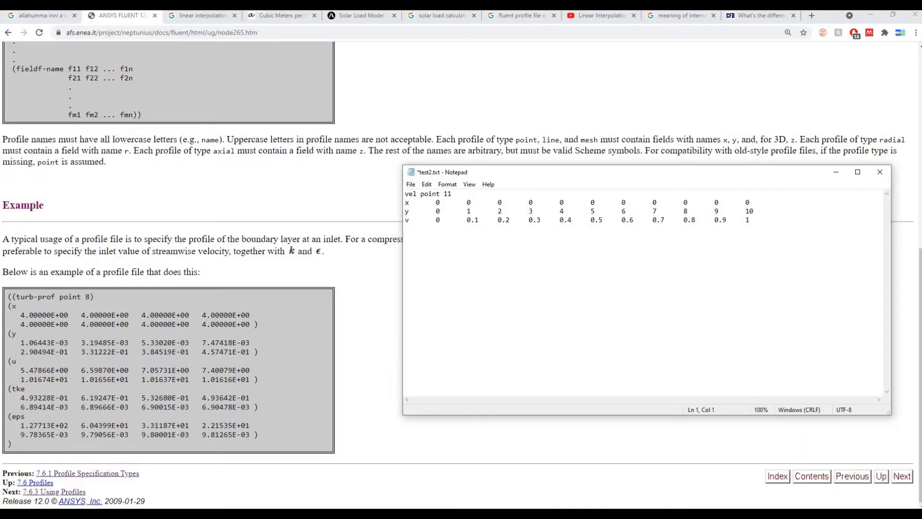
Step: Enclose the header and each x, y, v row in parentheses, with double outer ones around the whole profile, and save test2.txt
{"action": "type", "text": "(("}
{"action": "left_click", "coordinate": [410, 185]}
{"action": "left_click", "coordinate": [439, 227]}
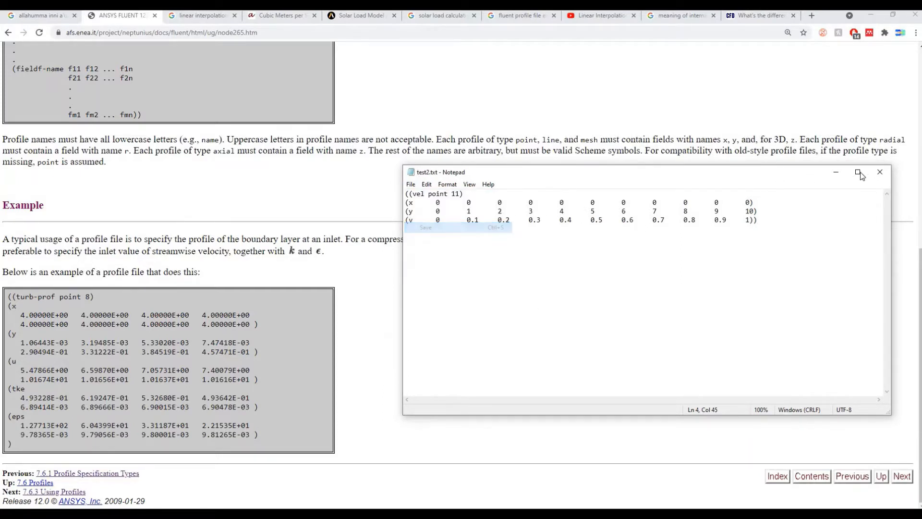
Step: Return to the Tutorial folder in File Explorer and check whether file name extensions are set to show
{"action": "left_click", "coordinate": [444, 497]}
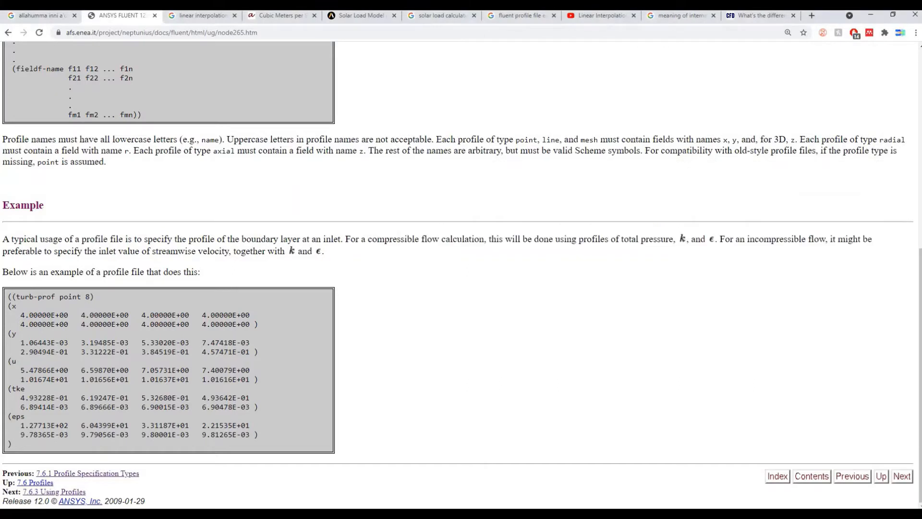
{"action": "key", "text": "alt+Tab"}
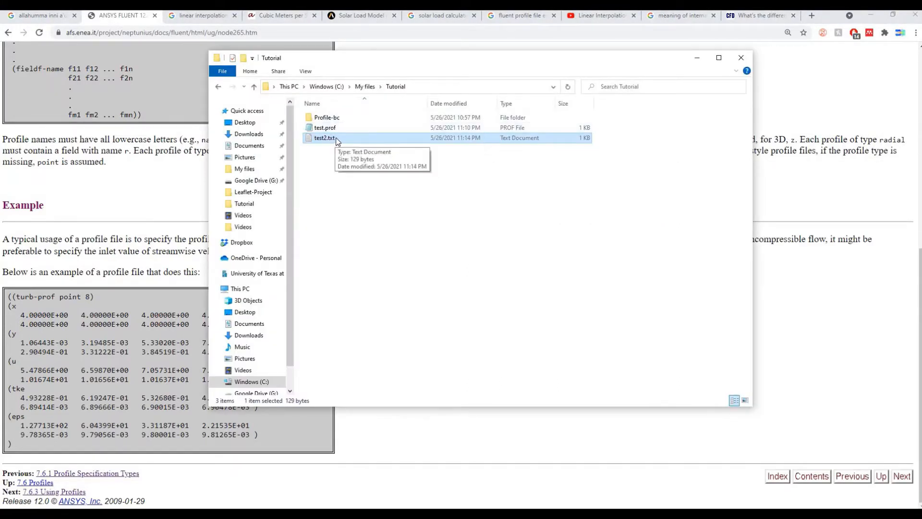
{"action": "left_click", "coordinate": [278, 71]}
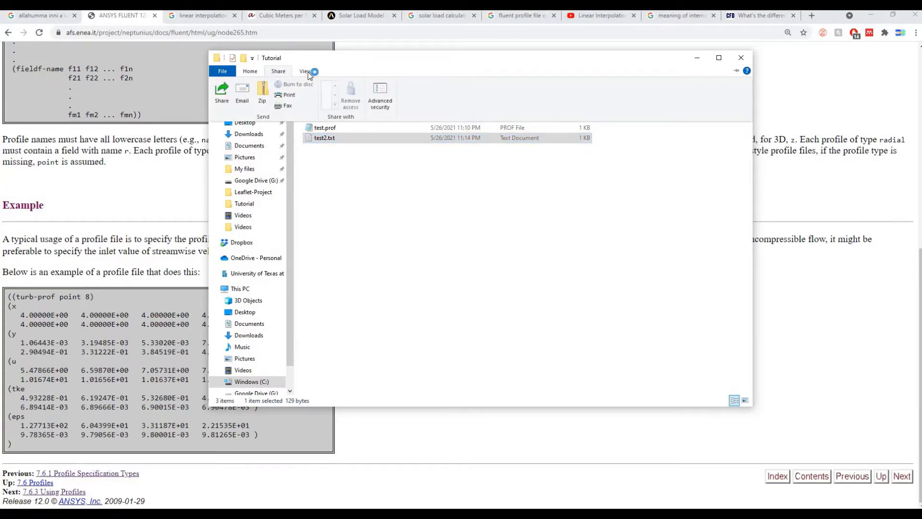
{"action": "left_click", "coordinate": [306, 71]}
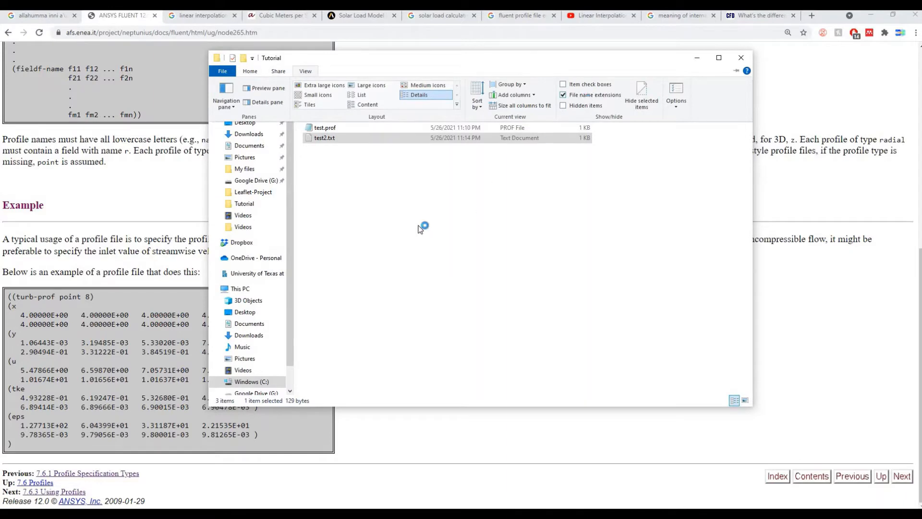
Step: Rename test2.txt to test2.prof and accept the extension change
{"action": "left_click", "coordinate": [344, 140]}
{"action": "left_click", "coordinate": [344, 140]}
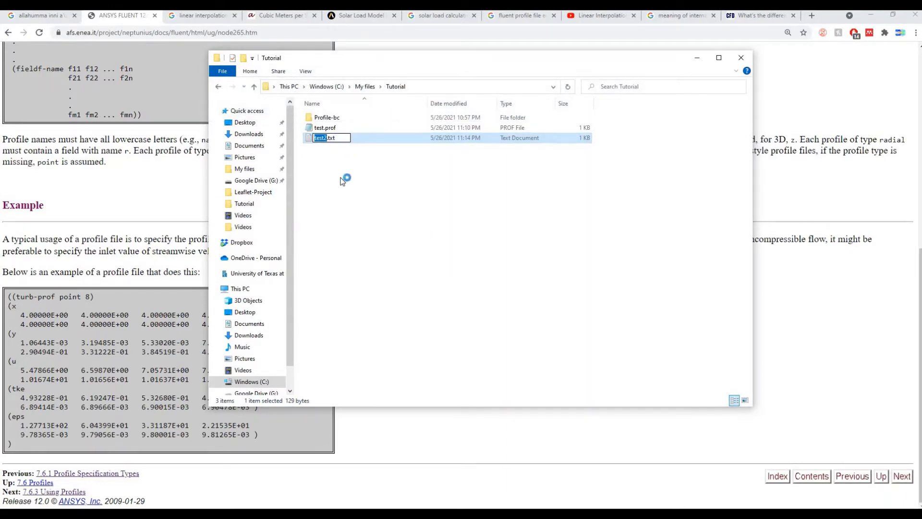
{"action": "left_click", "coordinate": [336, 144]}
{"action": "right_click", "coordinate": [338, 140]}
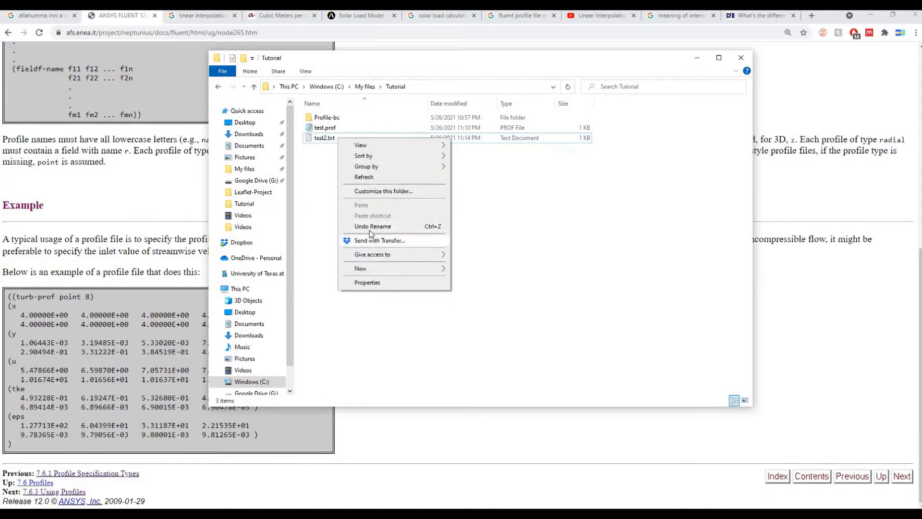
{"action": "left_click", "coordinate": [329, 138]}
{"action": "right_click", "coordinate": [329, 138]}
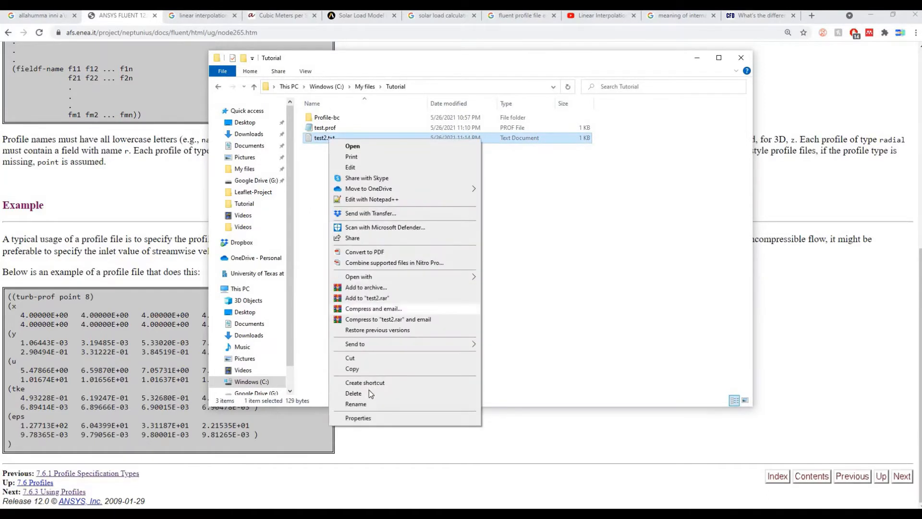
{"action": "left_click", "coordinate": [364, 404]}
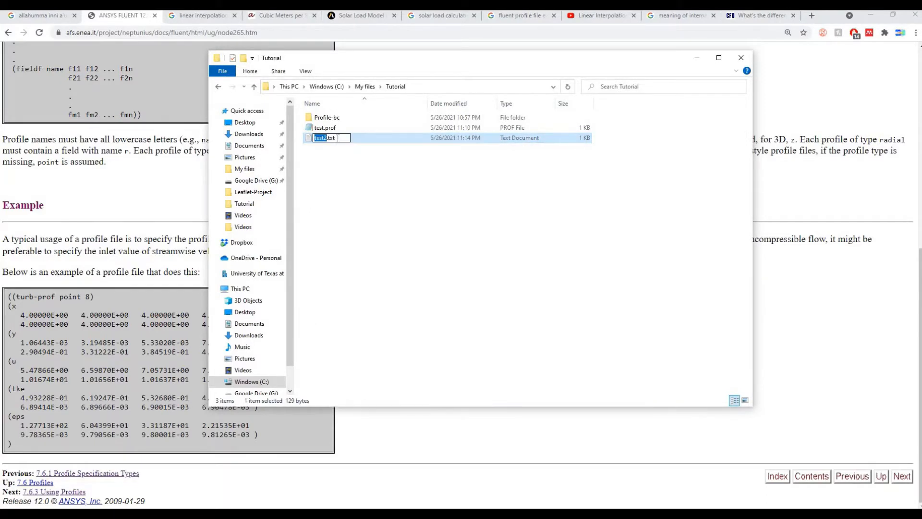
{"action": "left_click", "coordinate": [340, 137]}
{"action": "key", "text": "BackSpace"}
{"action": "key", "text": "BackSpace"}
{"action": "type", "text": "pr"}
{"action": "key", "text": "Return"}
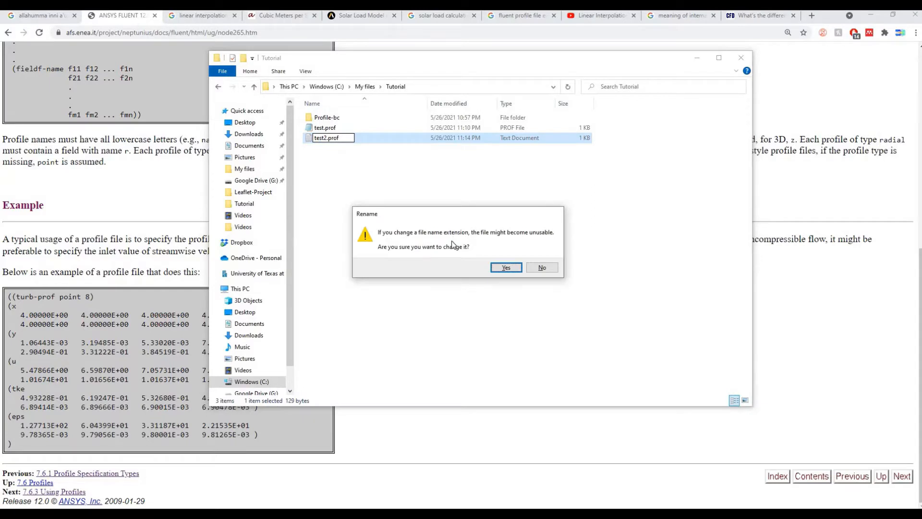
{"action": "left_click", "coordinate": [506, 268]}
Step: Open test2.prof to check its contents and close it again
{"action": "right_click", "coordinate": [422, 213]}
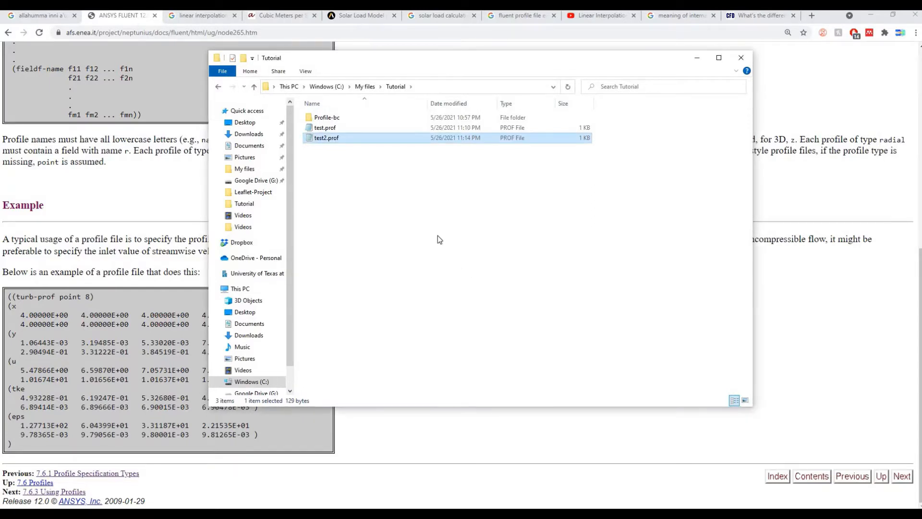
{"action": "left_click", "coordinate": [362, 162]}
{"action": "double_click", "coordinate": [355, 138]}
{"action": "left_click", "coordinate": [694, 140]}
Step: Switch to Fluent and read test2.prof from the Tutorial folder as a boundary profile
{"action": "key", "text": "alt+Tab"}
{"action": "left_click_drag", "start_coordinate": [270, 265], "coordinate": [372, 208]}
{"action": "left_click", "coordinate": [389, 410]}
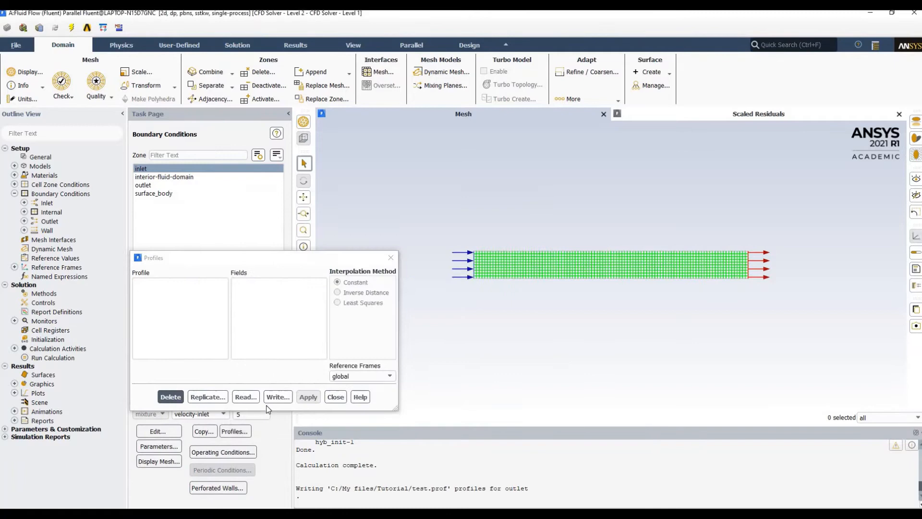
{"action": "left_click", "coordinate": [334, 397]}
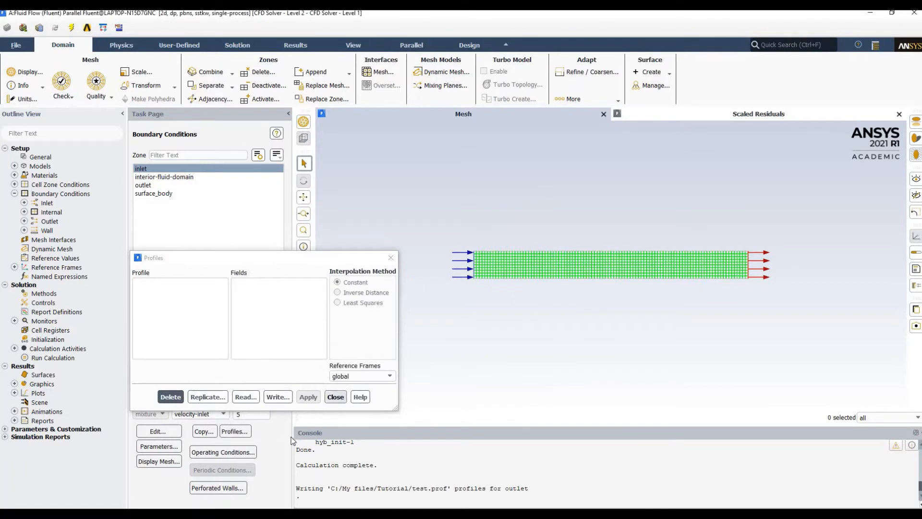
{"action": "left_click", "coordinate": [234, 431]}
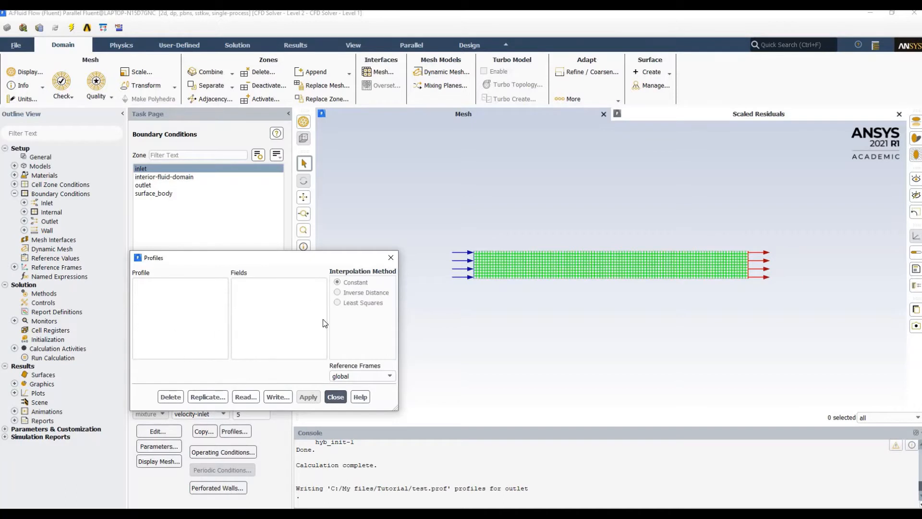
{"action": "left_click", "coordinate": [246, 397]}
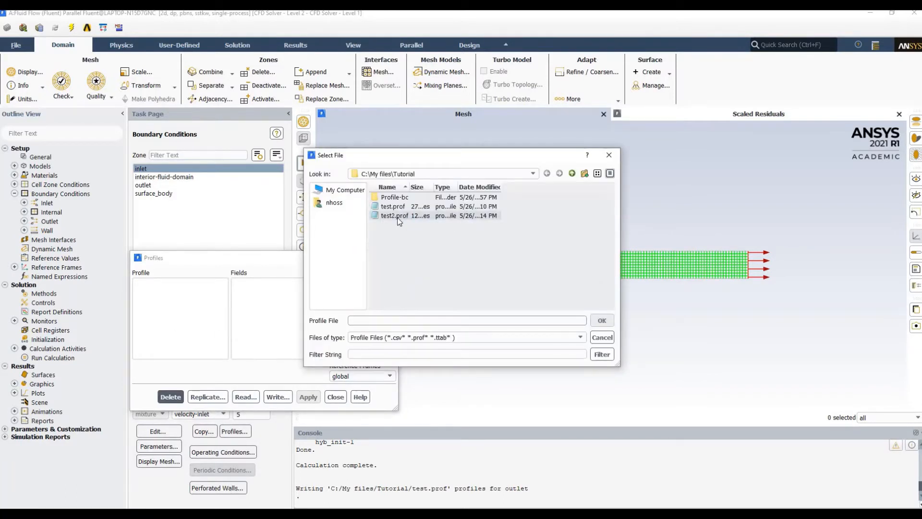
{"action": "double_click", "coordinate": [395, 215]}
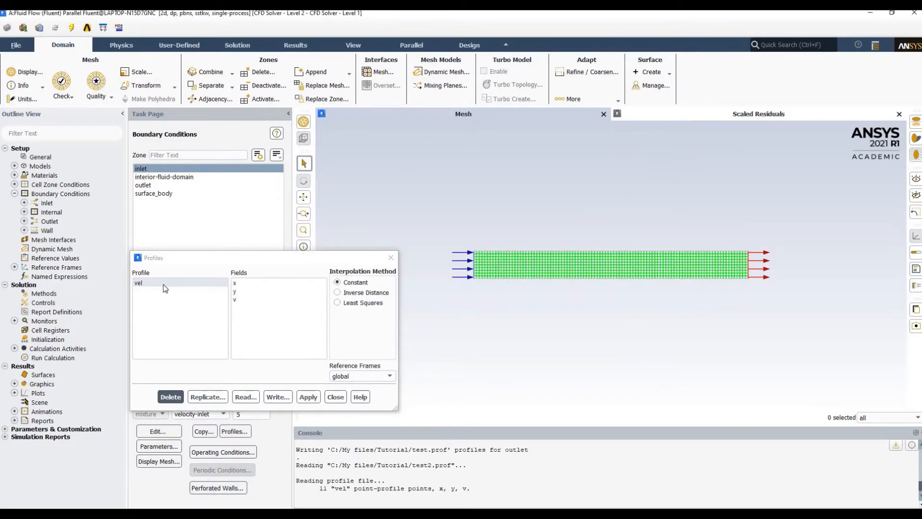
Step: Inspect the v field of the loaded vel profile and close the profile settings
{"action": "left_click", "coordinate": [146, 285]}
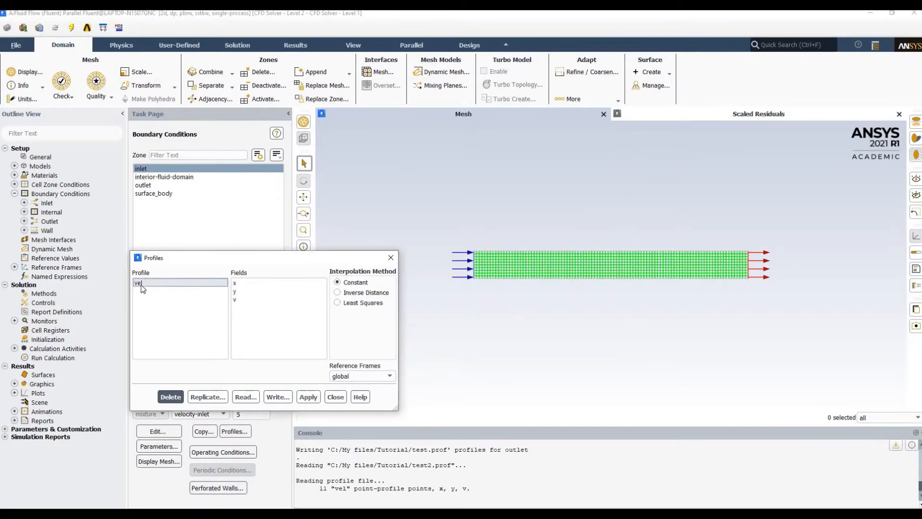
{"action": "left_click", "coordinate": [253, 300]}
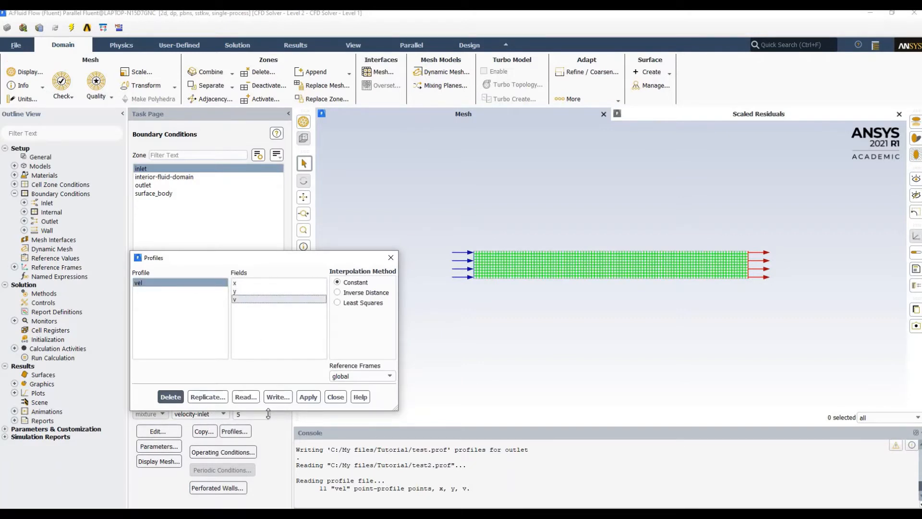
{"action": "left_click", "coordinate": [335, 397]}
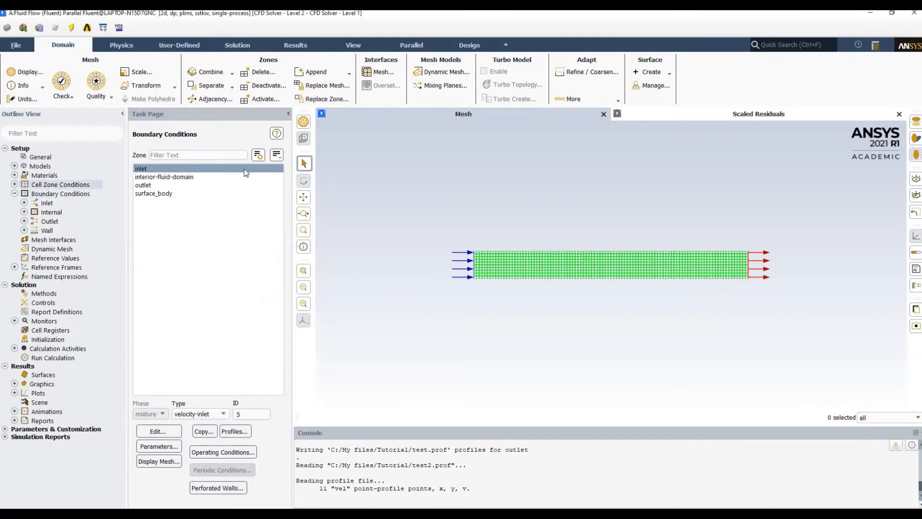
Step: Set the inlet's velocity magnitude to the vel v profile and apply the boundary condition
{"action": "left_click", "coordinate": [159, 432]}
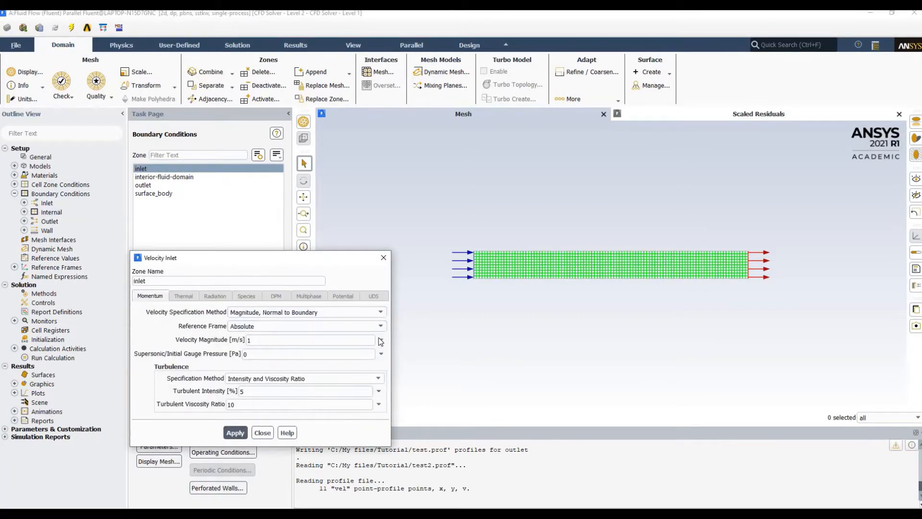
{"action": "left_click", "coordinate": [381, 339]}
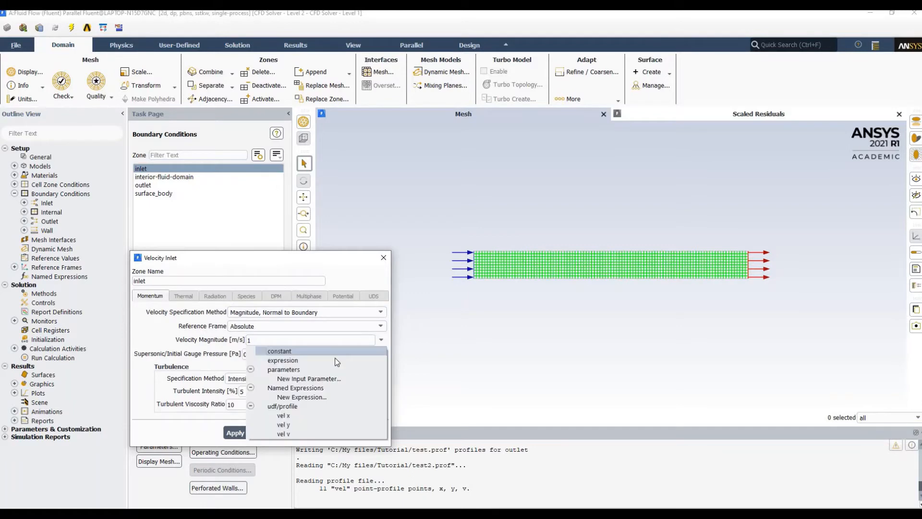
{"action": "left_click", "coordinate": [300, 434]}
{"action": "left_click", "coordinate": [244, 437]}
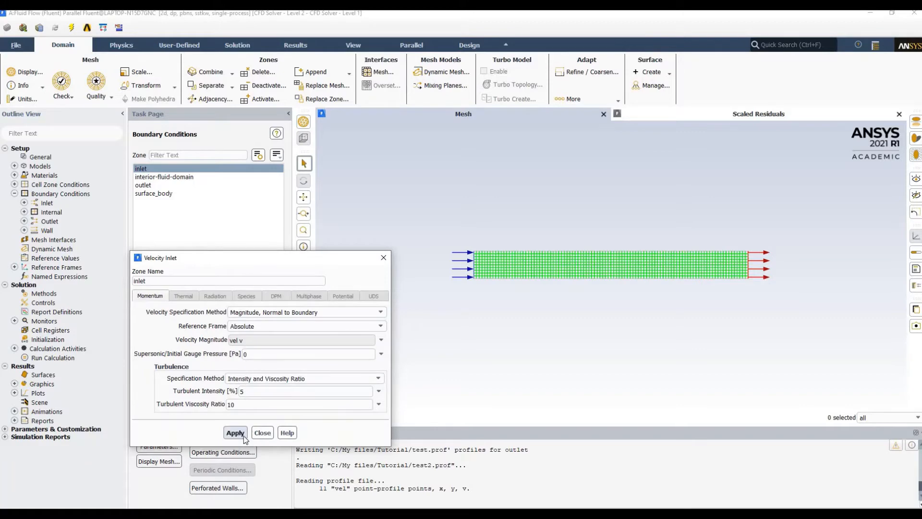
{"action": "left_click", "coordinate": [259, 434]}
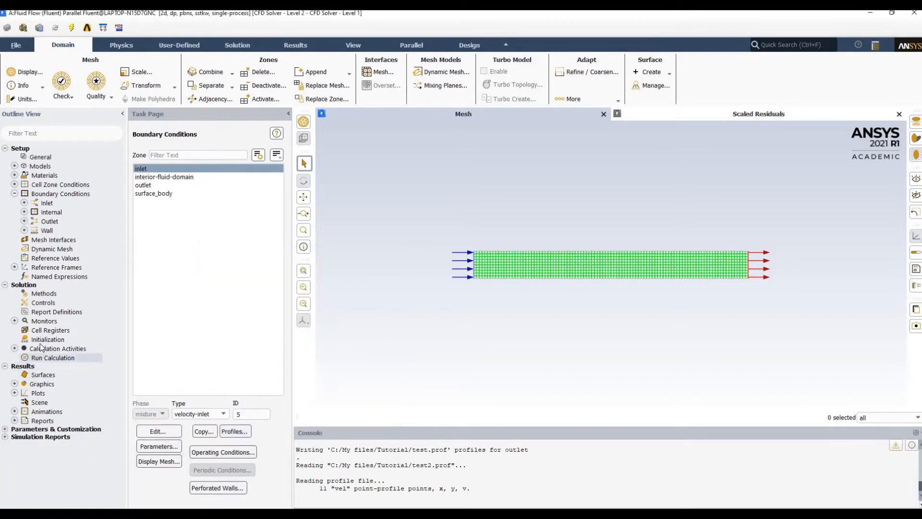
Step: Initialize the solution, discarding the unsaved current data
{"action": "right_click", "coordinate": [46, 339]}
{"action": "left_click", "coordinate": [46, 351]}
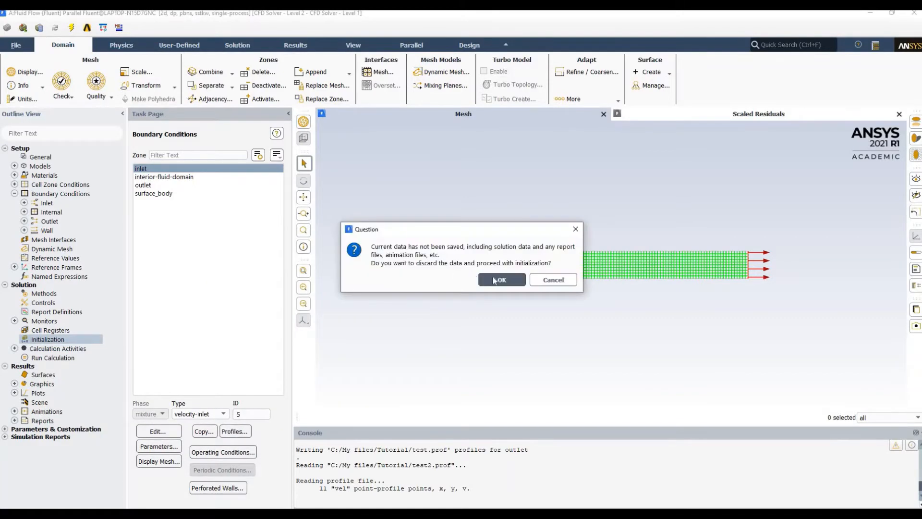
{"action": "left_click", "coordinate": [494, 281]}
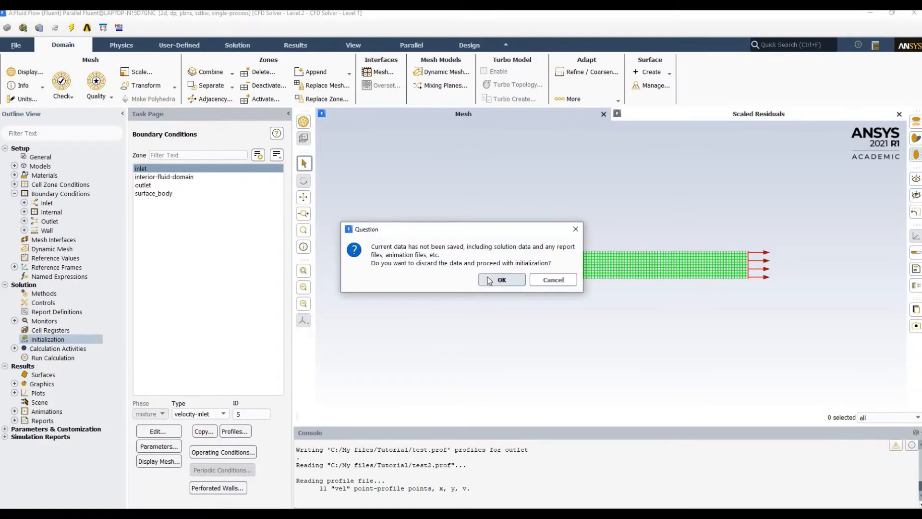
Step: Plot the velocity magnitude along the inlet in the Y direction using xy-plot-1, and close the plot settings
{"action": "left_click", "coordinate": [15, 421]}
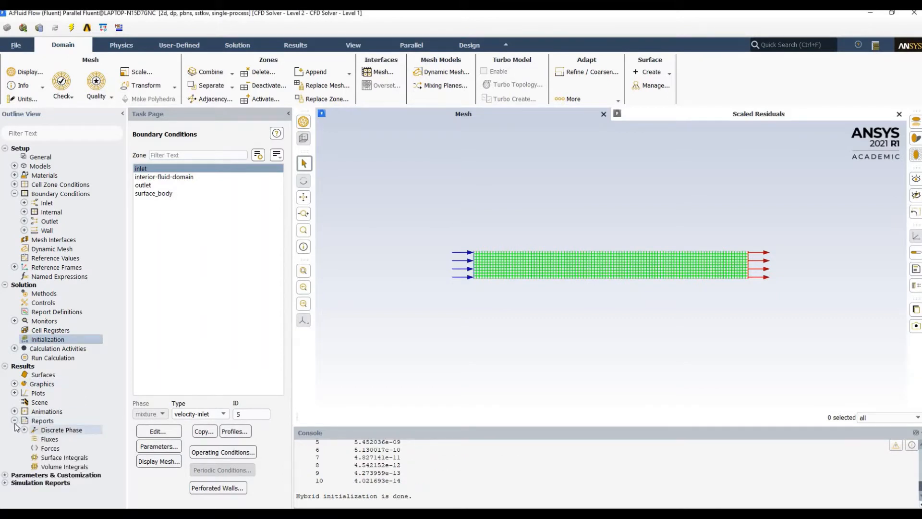
{"action": "left_click", "coordinate": [15, 421]}
{"action": "left_click", "coordinate": [15, 393]}
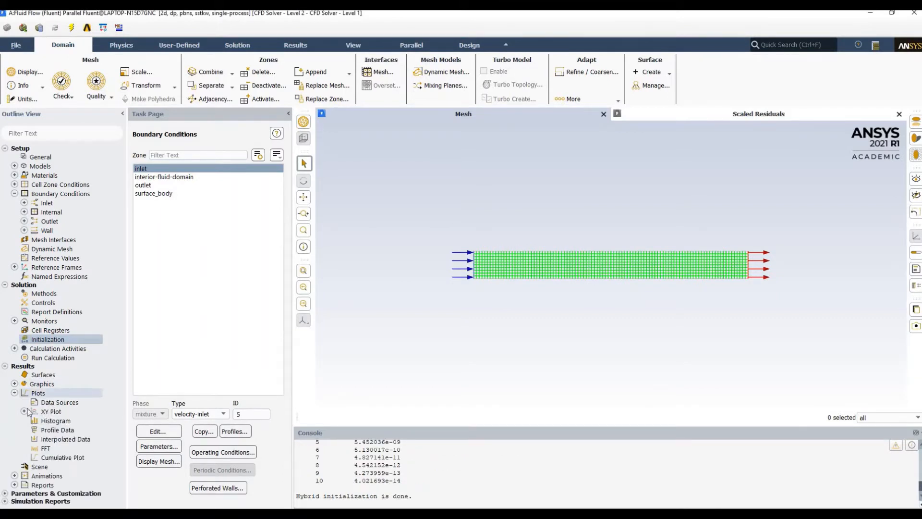
{"action": "left_click", "coordinate": [24, 411]}
{"action": "double_click", "coordinate": [63, 420]}
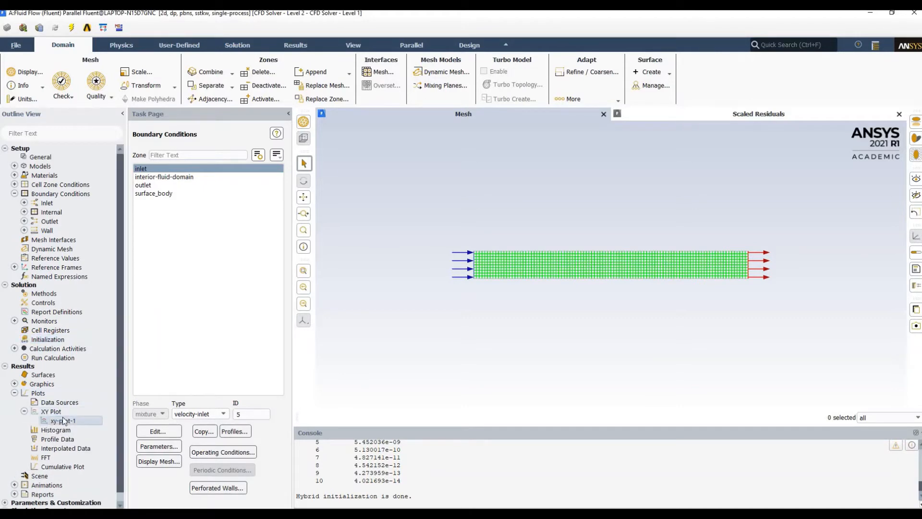
{"action": "left_click_drag", "start_coordinate": [279, 246], "coordinate": [234, 212]}
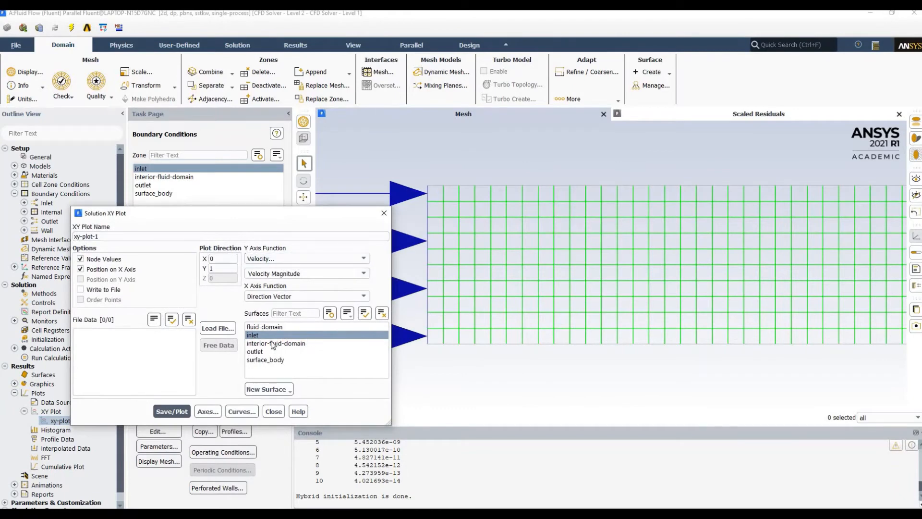
{"action": "left_click", "coordinate": [181, 411]}
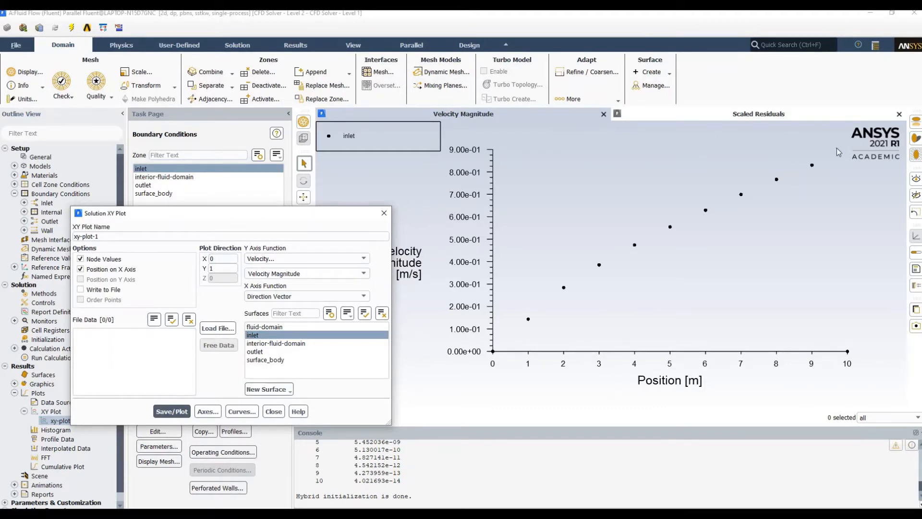
{"action": "left_click", "coordinate": [280, 416]}
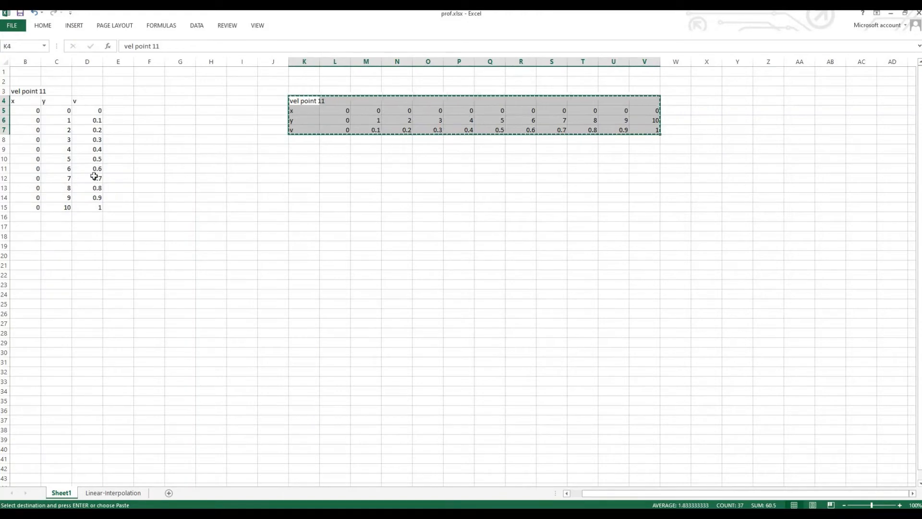
Step: Switch to Excel and compare the vel point data on Sheet1 with the Linear-Interpolation sheet
{"action": "left_click_drag", "start_coordinate": [19, 101], "coordinate": [96, 207]}
{"action": "left_click", "coordinate": [118, 236]}
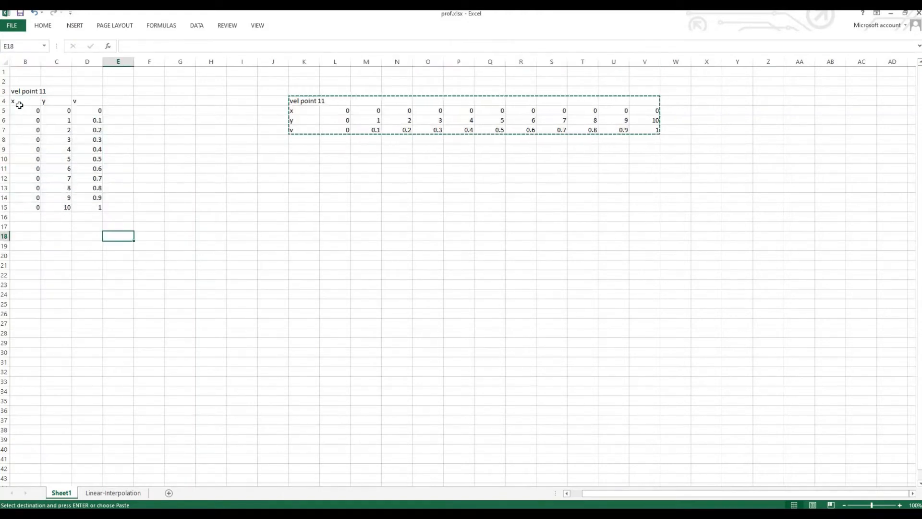
{"action": "left_click", "coordinate": [98, 494]}
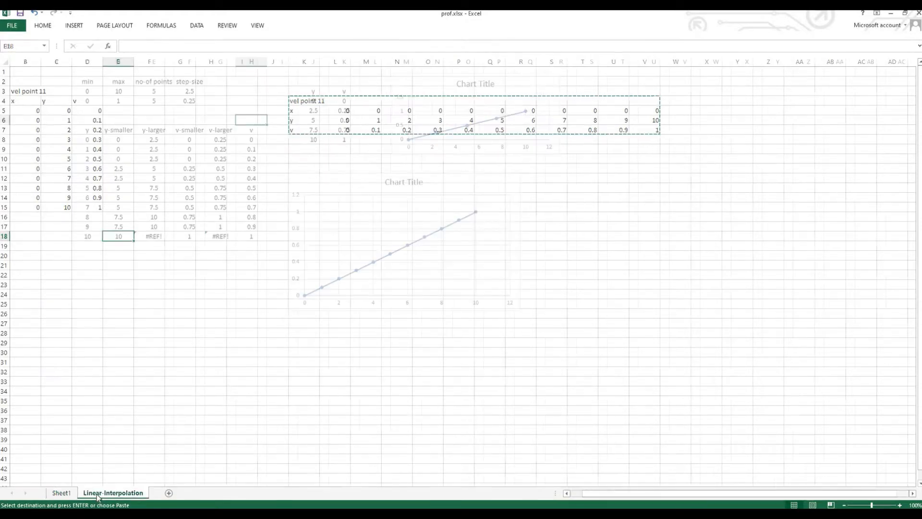
{"action": "left_click", "coordinate": [62, 494]}
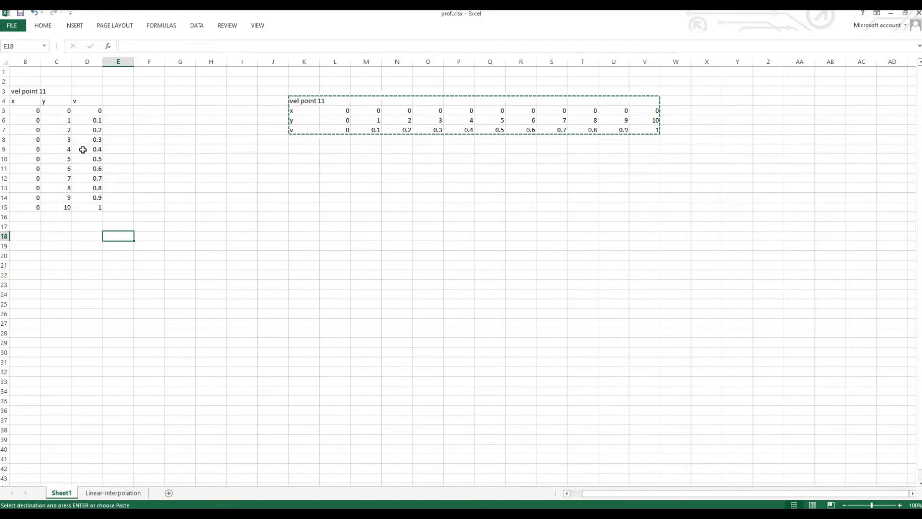
{"action": "left_click", "coordinate": [131, 495]}
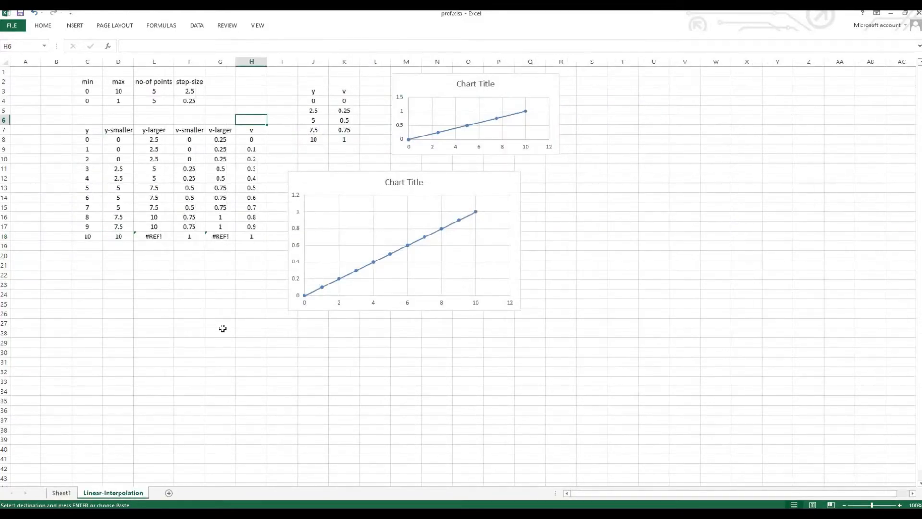
{"action": "left_click", "coordinate": [58, 495]}
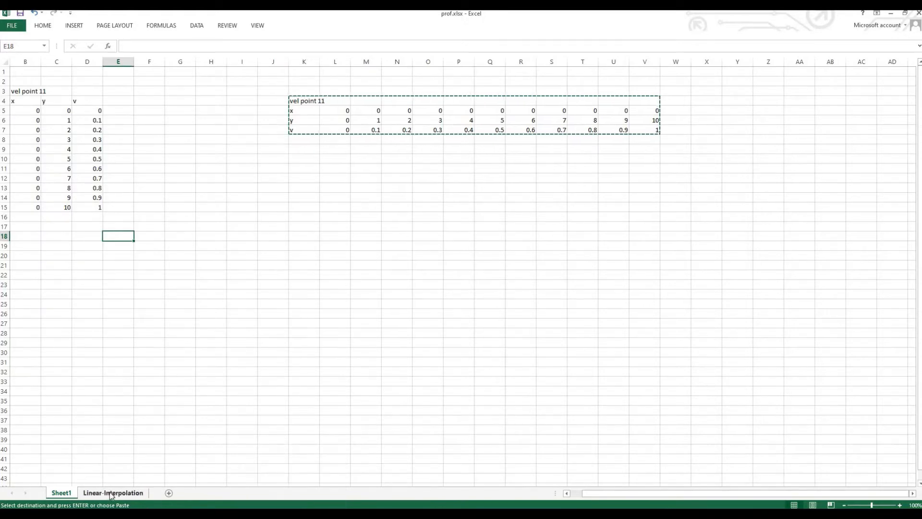
{"action": "left_click", "coordinate": [134, 493]}
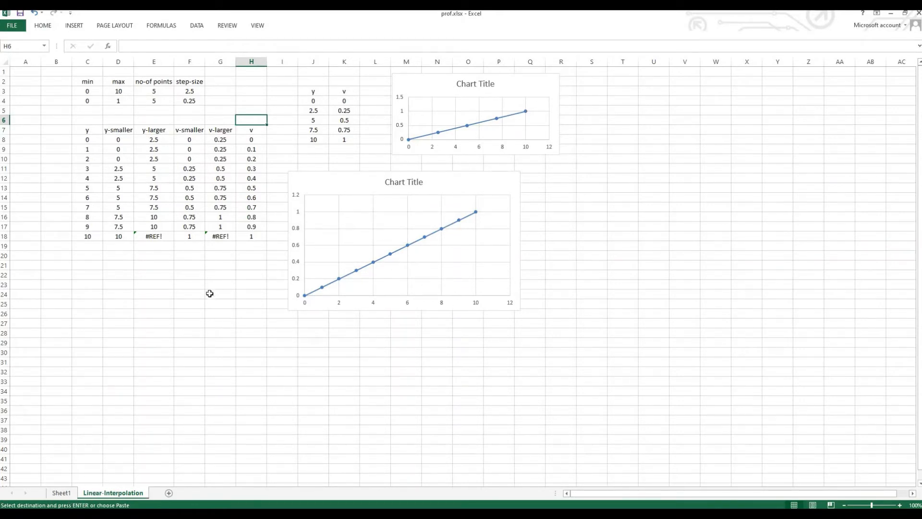
Step: Review the min, max, number-of-points and step-size cells in row 3 of the Linear-Interpolation sheet
{"action": "left_click", "coordinate": [99, 91]}
{"action": "left_click", "coordinate": [115, 90]}
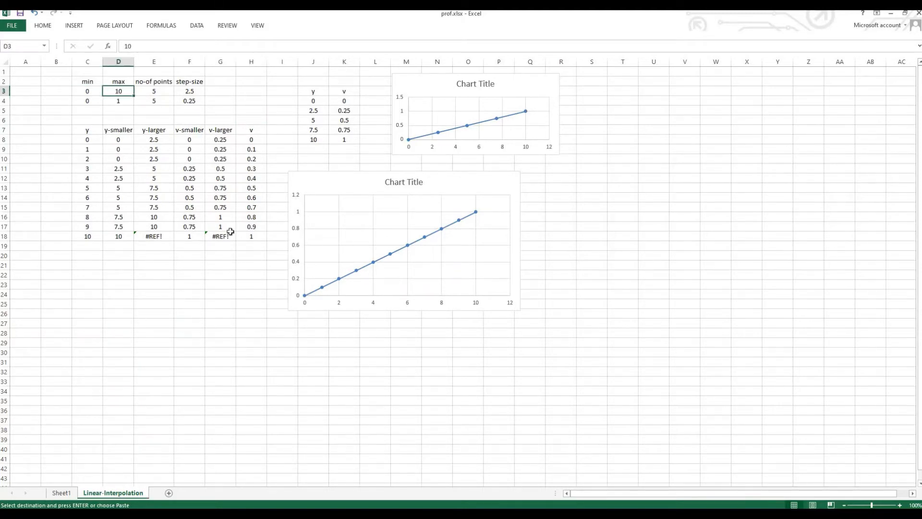
{"action": "left_click", "coordinate": [181, 311]}
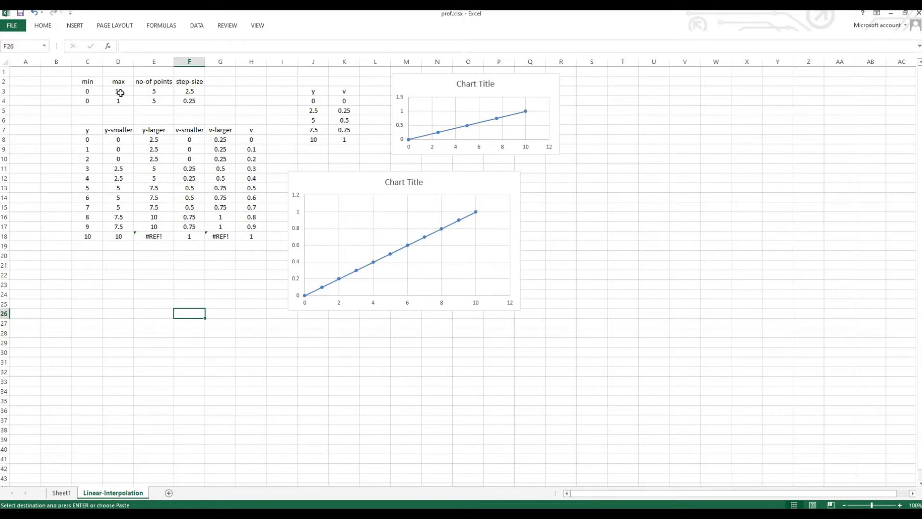
{"action": "left_click", "coordinate": [101, 91]}
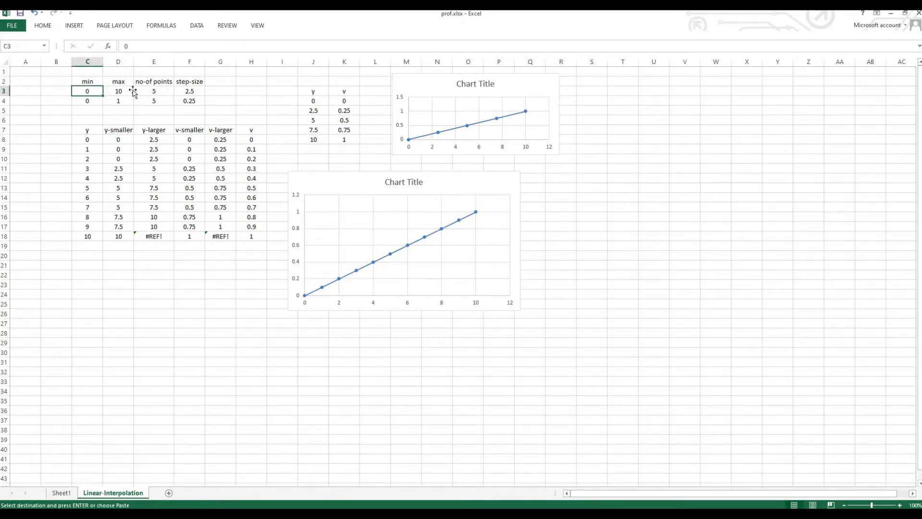
{"action": "left_click", "coordinate": [123, 91]}
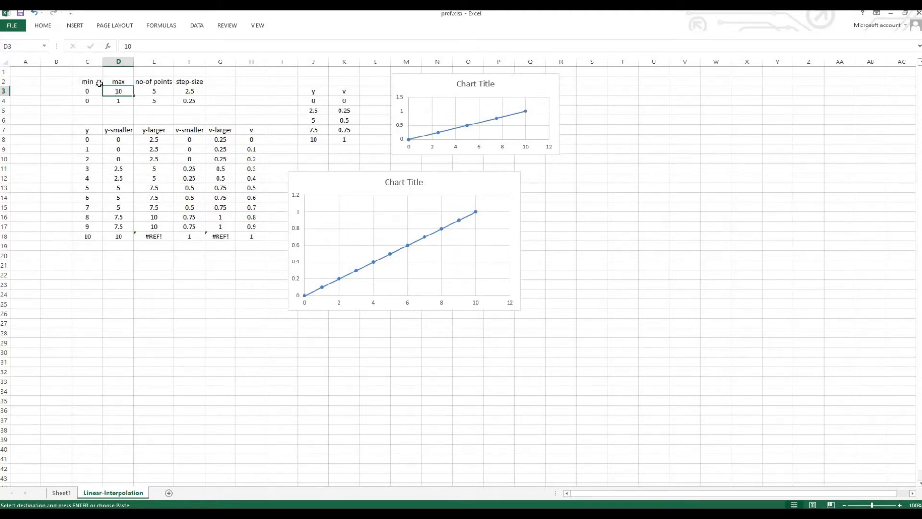
{"action": "left_click", "coordinate": [156, 90]}
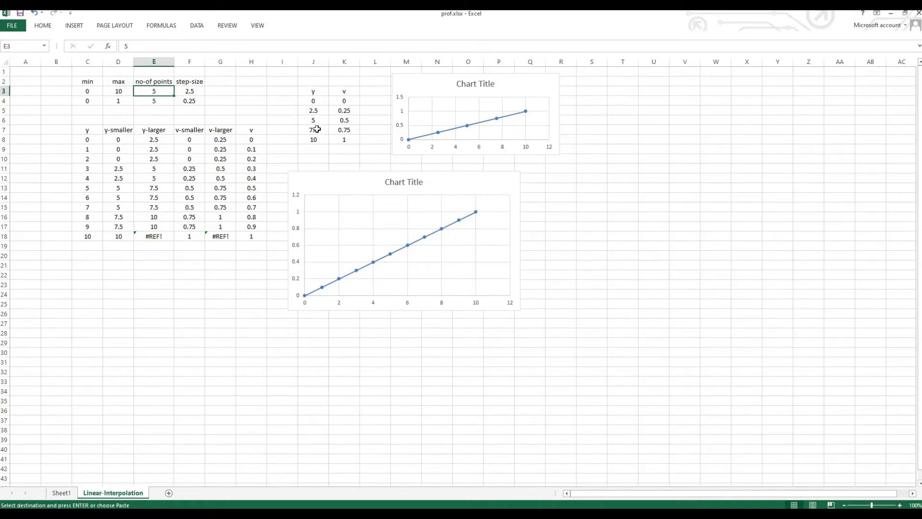
{"action": "left_click", "coordinate": [199, 92]}
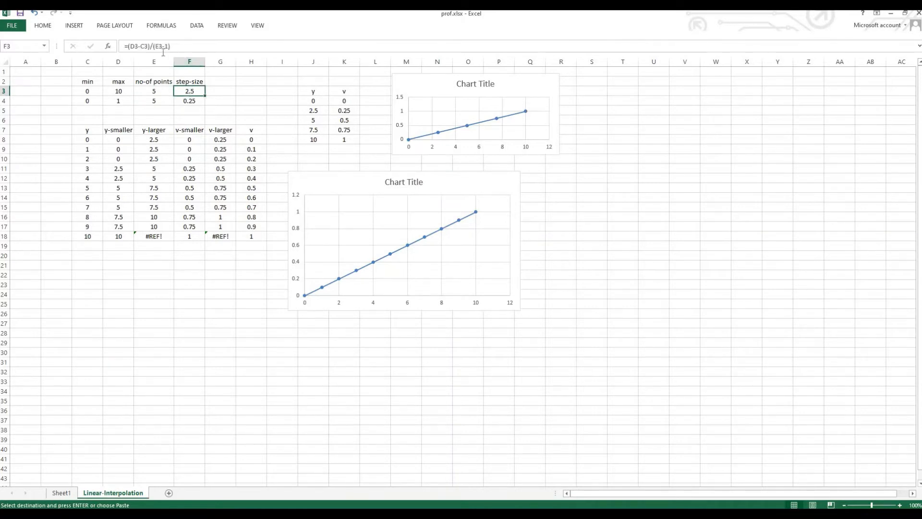
{"action": "left_click", "coordinate": [194, 45]}
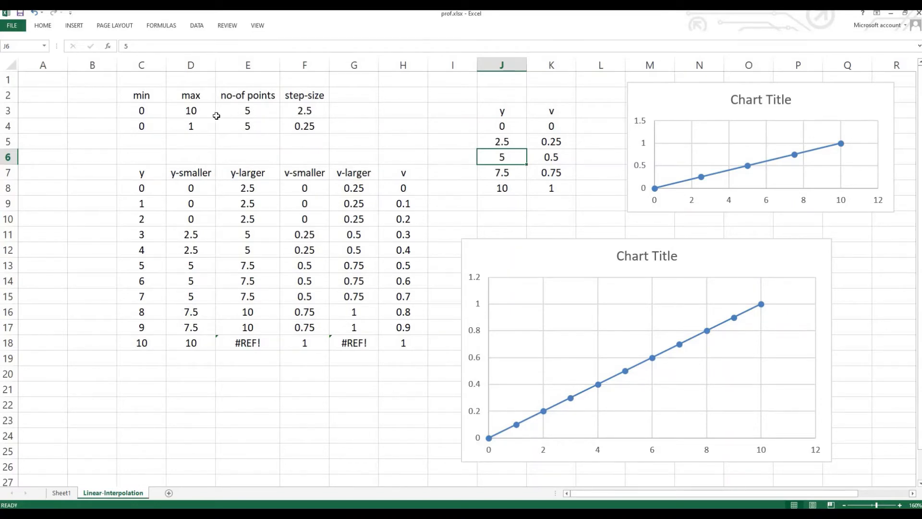
Step: Examine the step-size formula in F3, the row 4 parameters and the formula of the first y value in J4
{"action": "left_click", "coordinate": [315, 113]}
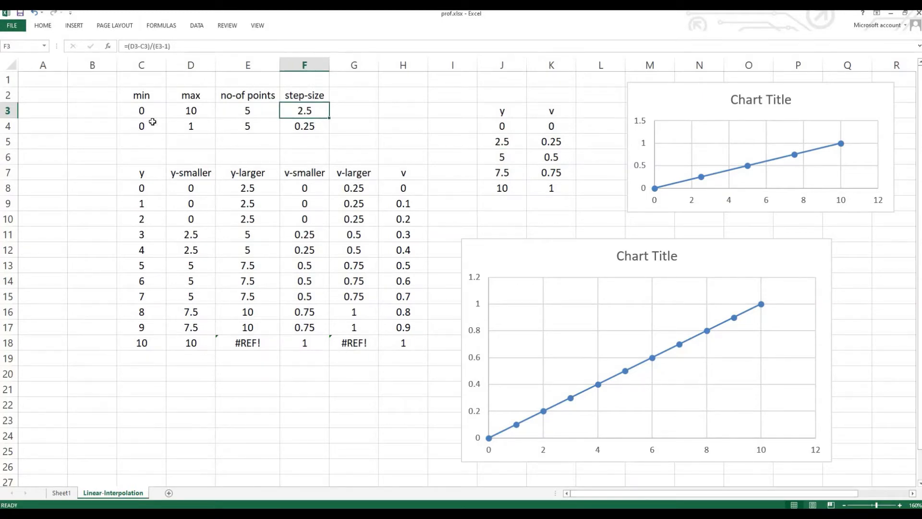
{"action": "left_click", "coordinate": [143, 114]}
{"action": "left_click_drag", "start_coordinate": [142, 126], "coordinate": [312, 124]}
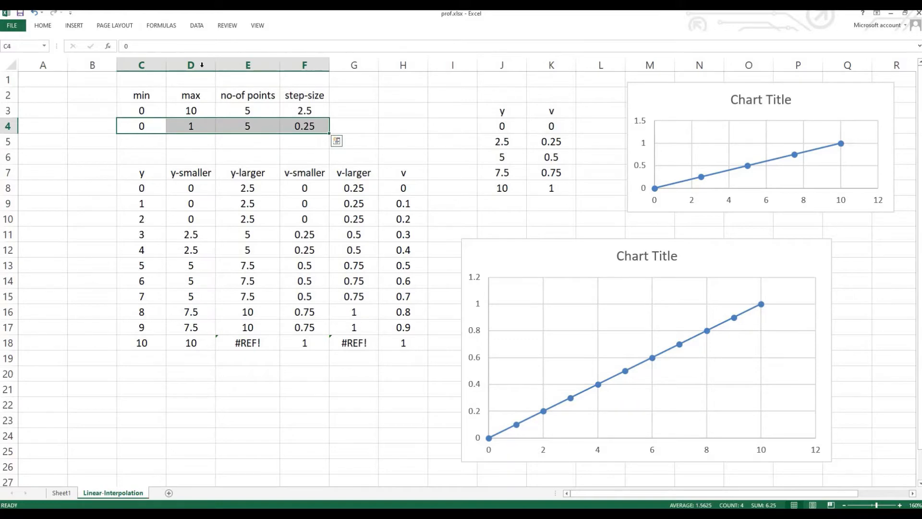
{"action": "left_click", "coordinate": [306, 113]}
{"action": "left_click", "coordinate": [201, 50]}
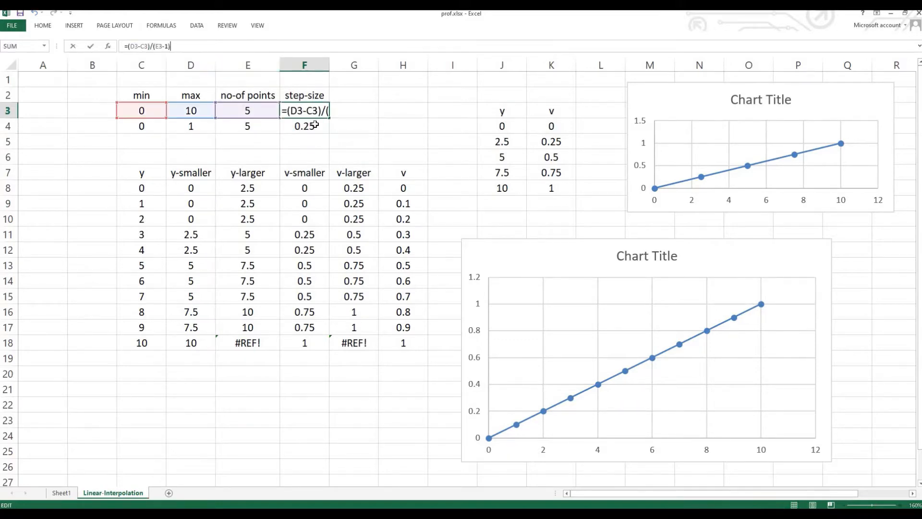
{"action": "left_click", "coordinate": [385, 138]}
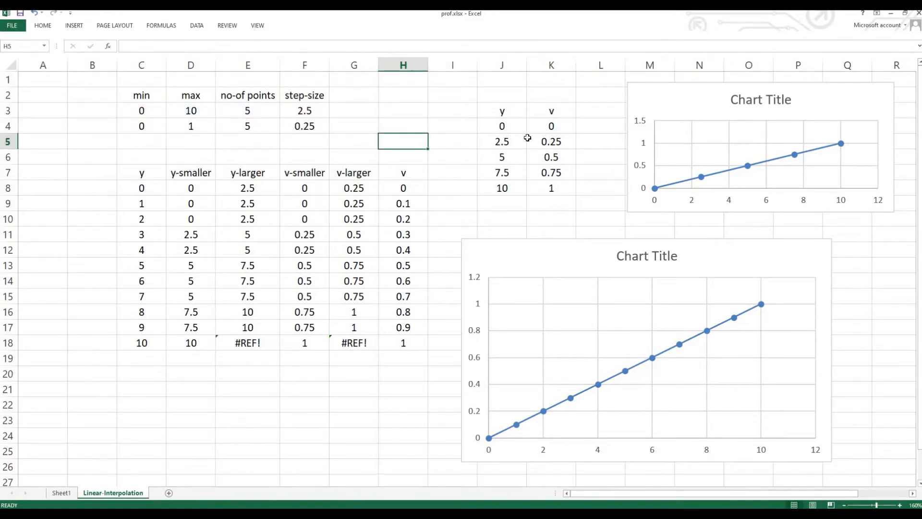
{"action": "left_click", "coordinate": [511, 130]}
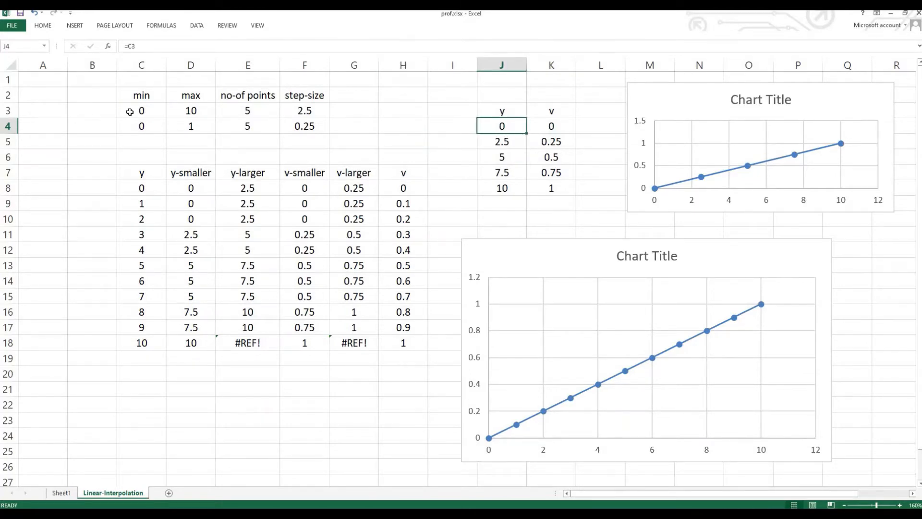
{"action": "left_click", "coordinate": [180, 45]}
{"action": "right_click", "coordinate": [416, 130]}
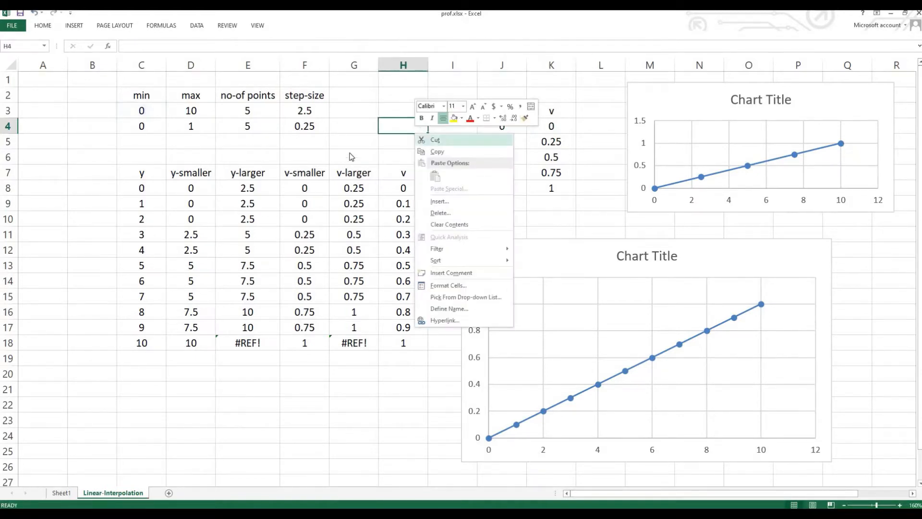
{"action": "key", "text": "Escape"}
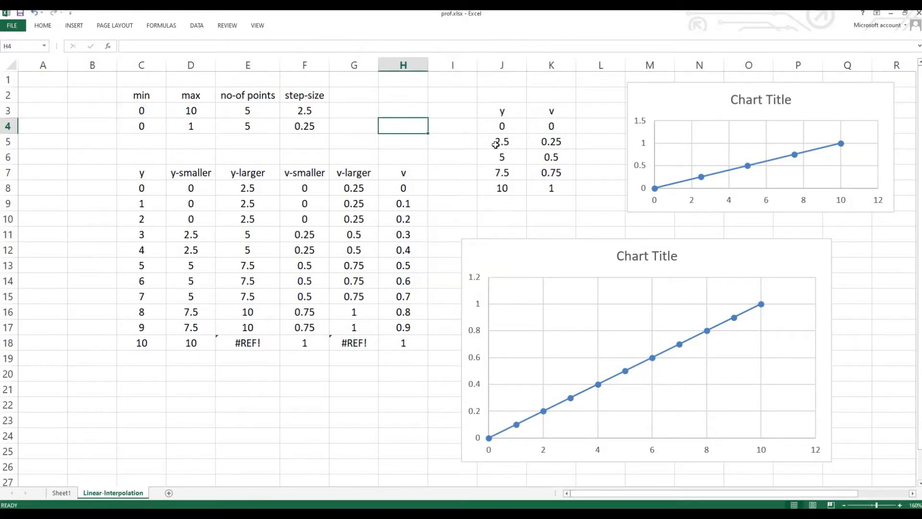
Step: Link the first v value in K4 to the minimum velocity with the formula =C4
{"action": "left_click", "coordinate": [546, 127]}
{"action": "left_click", "coordinate": [266, 48]}
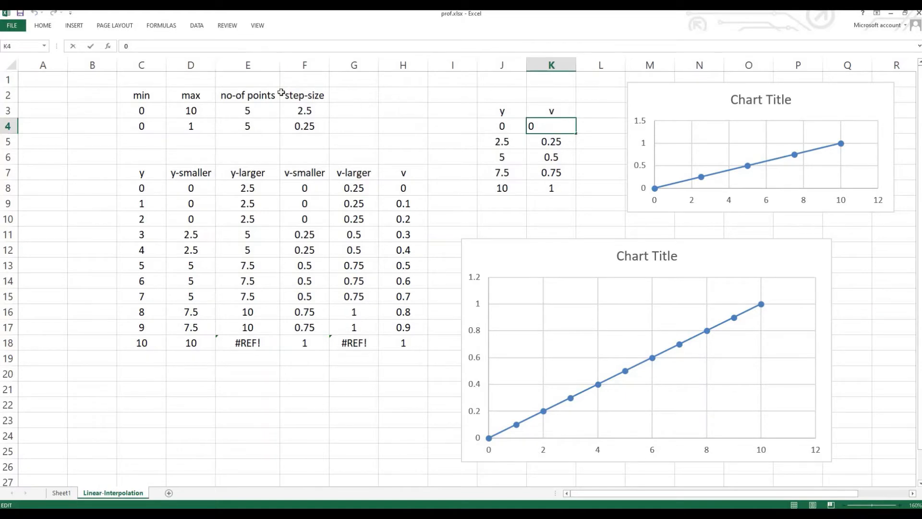
{"action": "left_click", "coordinate": [447, 156]}
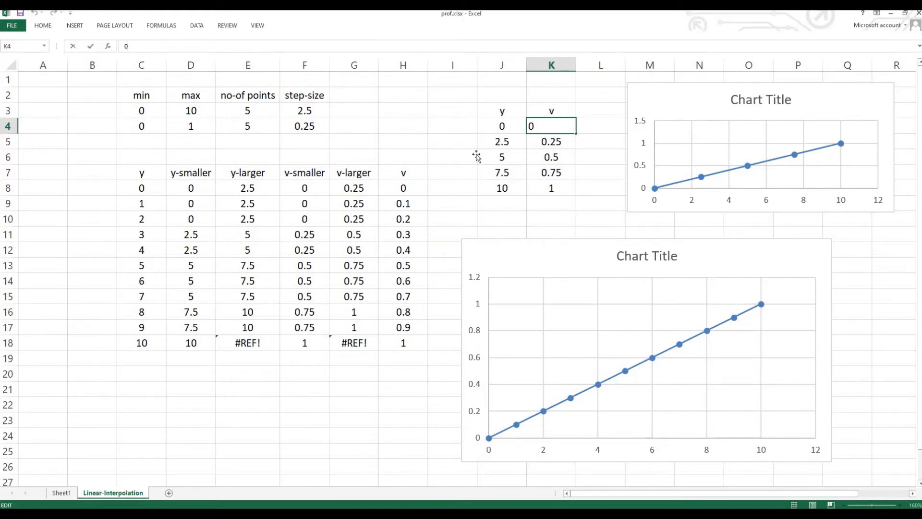
{"action": "left_click", "coordinate": [546, 126]}
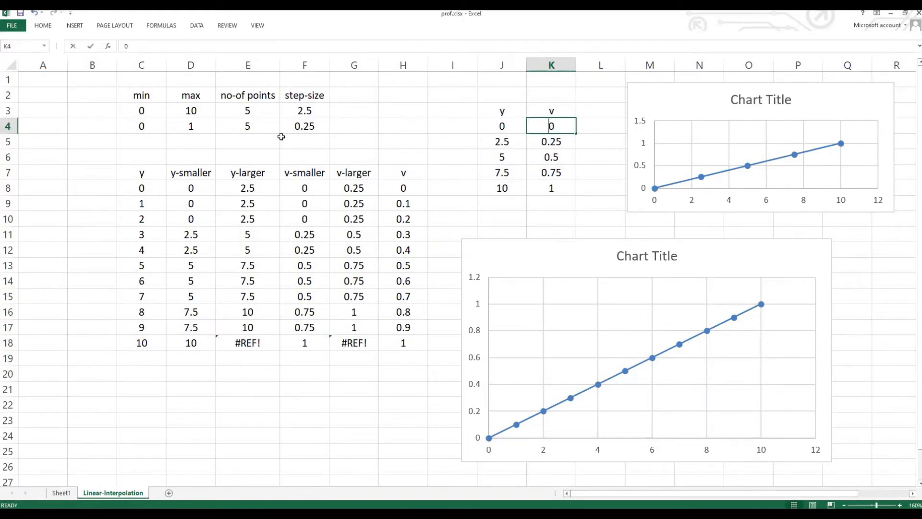
{"action": "type", "text": "="}
{"action": "left_click", "coordinate": [140, 129]}
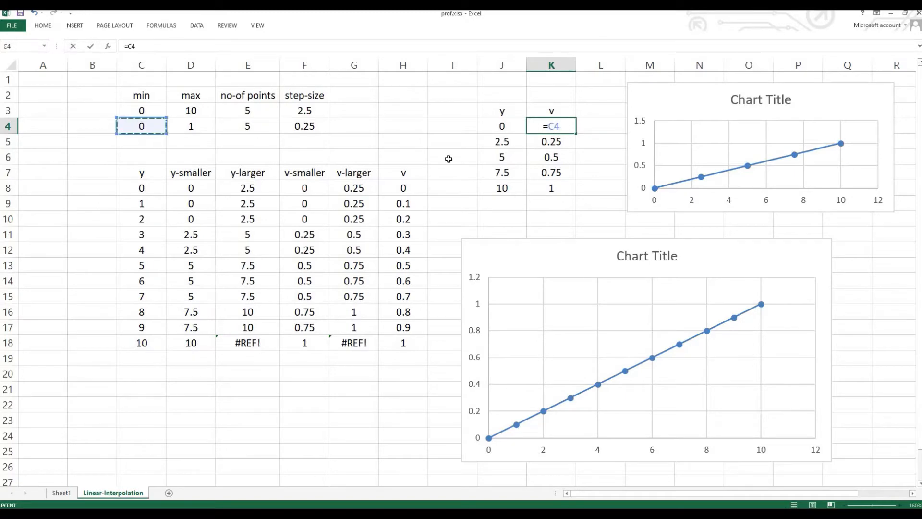
{"action": "key", "text": "Return"}
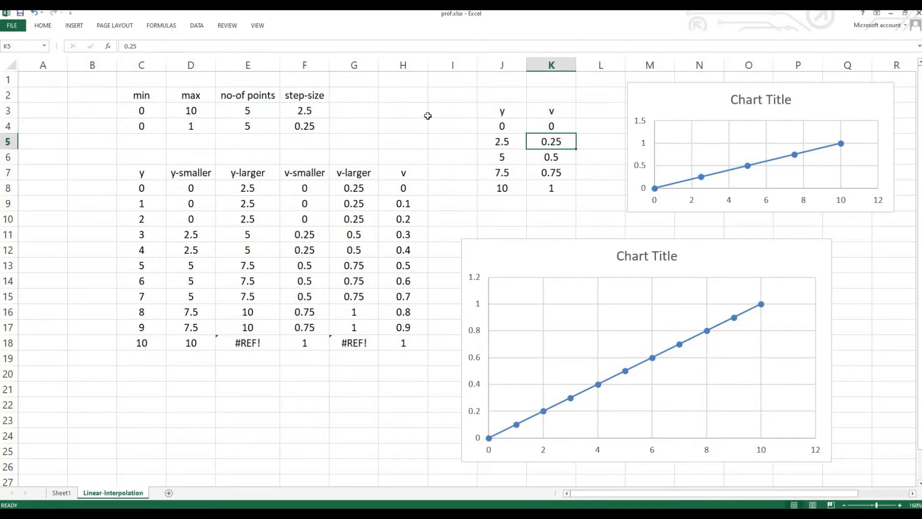
{"action": "left_click", "coordinate": [426, 140]}
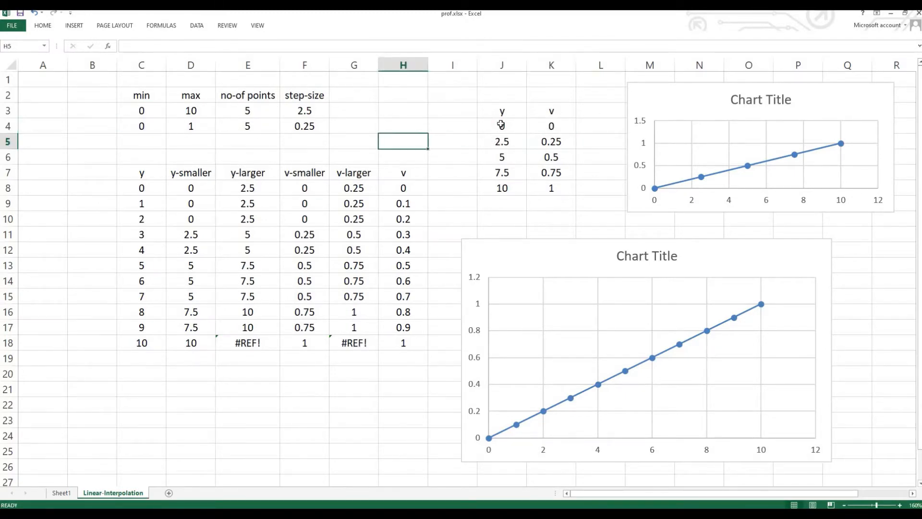
Step: Try to fill the y column down from J4 with a linear series in columns
{"action": "left_click", "coordinate": [501, 124]}
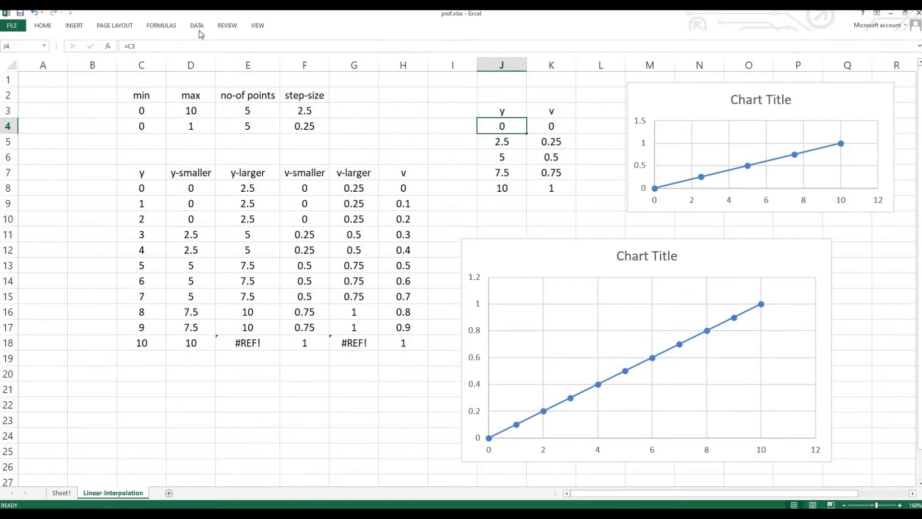
{"action": "left_click", "coordinate": [516, 136]}
{"action": "key", "text": "Up"}
{"action": "left_click", "coordinate": [41, 28]}
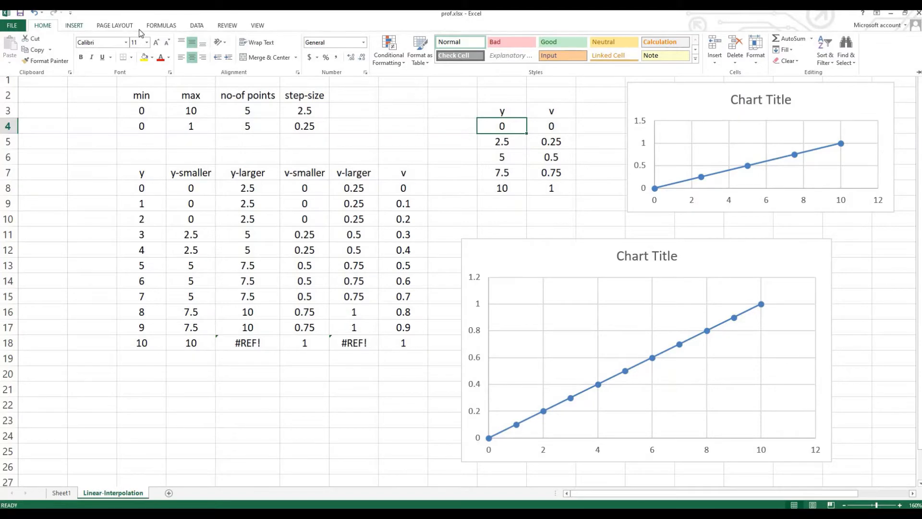
{"action": "left_click", "coordinate": [789, 50]}
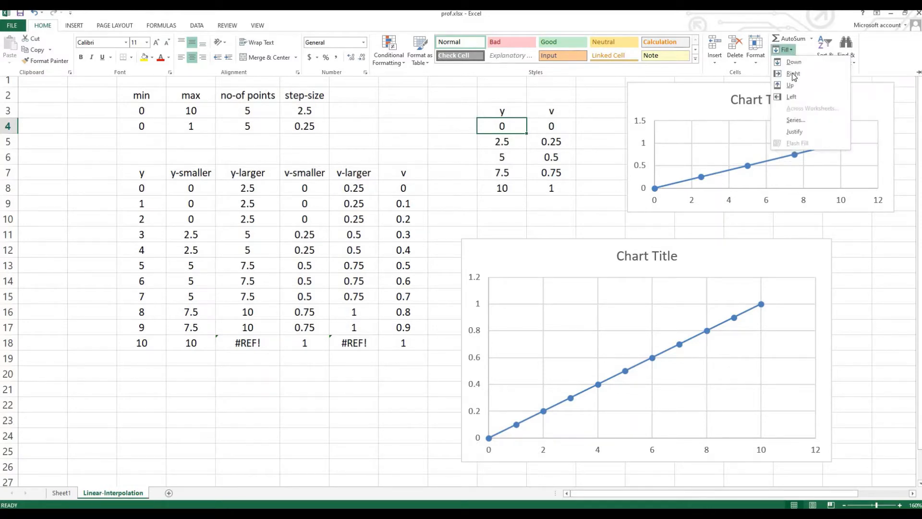
{"action": "left_click", "coordinate": [797, 121]}
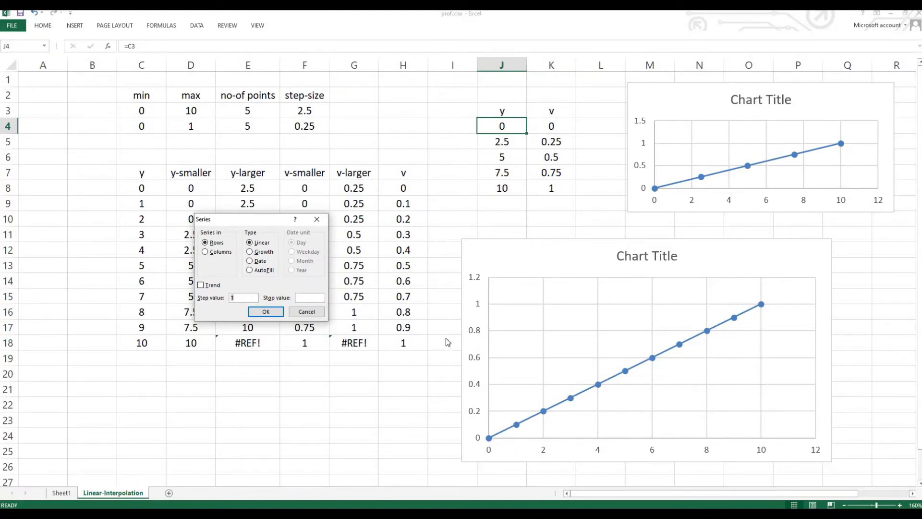
{"action": "left_click", "coordinate": [221, 252]}
{"action": "left_click", "coordinate": [237, 298]}
{"action": "type", "text": "12"}
{"action": "left_click", "coordinate": [272, 309]}
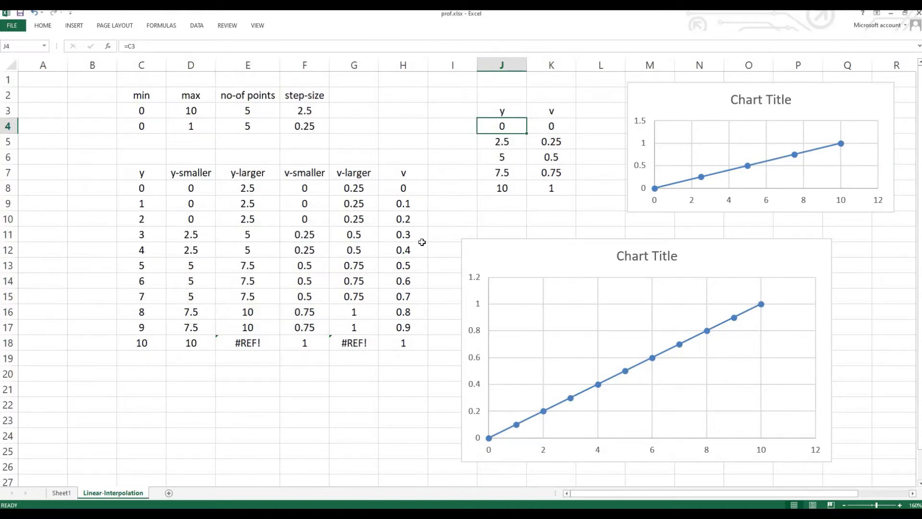
Step: Fill the y column down from J4 with a linear series in columns, in increments of 2.5 up to 15
{"action": "left_click", "coordinate": [467, 193]}
{"action": "left_click", "coordinate": [505, 128]}
{"action": "key", "text": "Down"}
{"action": "key", "text": "Up"}
{"action": "left_click", "coordinate": [42, 25]}
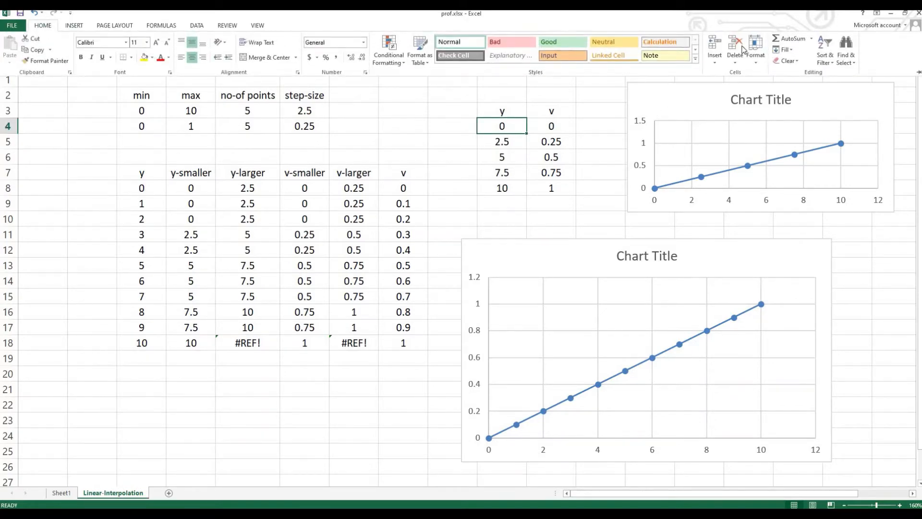
{"action": "left_click", "coordinate": [787, 50]}
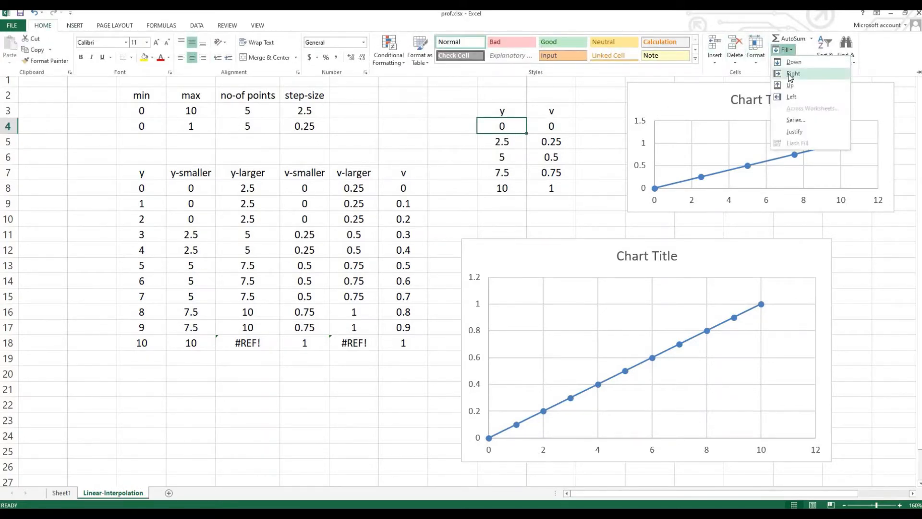
{"action": "left_click", "coordinate": [795, 120]}
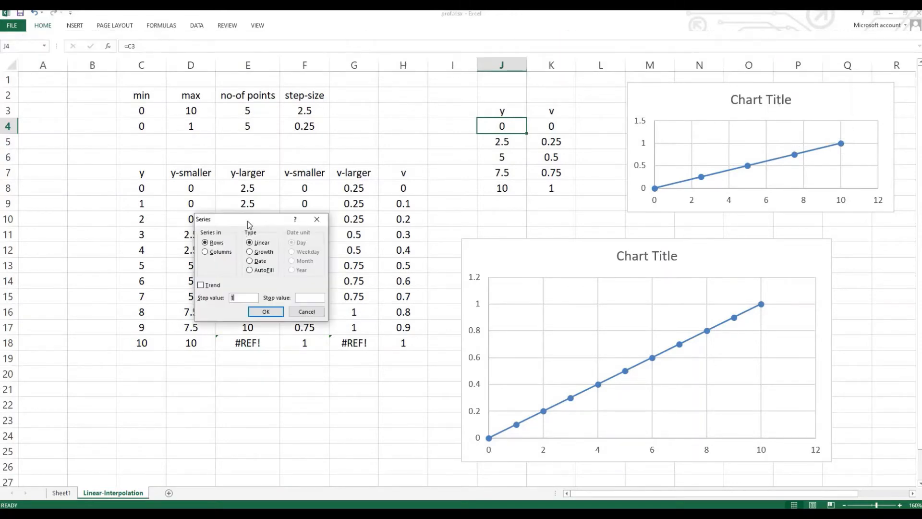
{"action": "left_click_drag", "start_coordinate": [249, 219], "coordinate": [222, 195]}
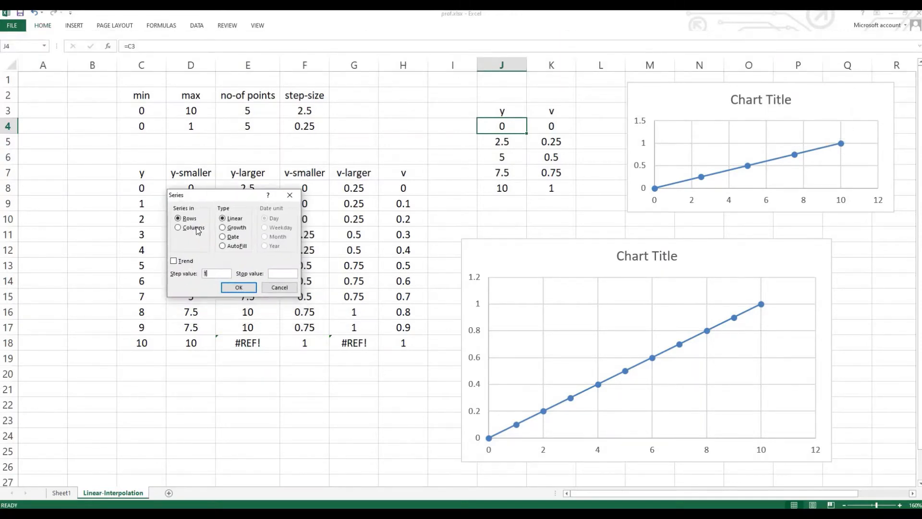
{"action": "left_click", "coordinate": [178, 227]}
{"action": "double_click", "coordinate": [215, 275]}
{"action": "left_click", "coordinate": [238, 287]}
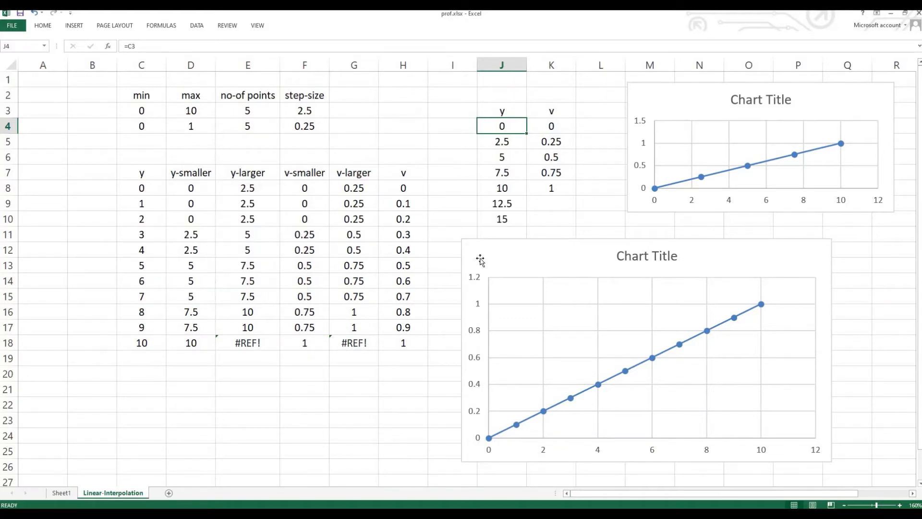
Step: Clear the extra y values 12.5 and 15 from J9:J10
{"action": "left_click", "coordinate": [524, 223]}
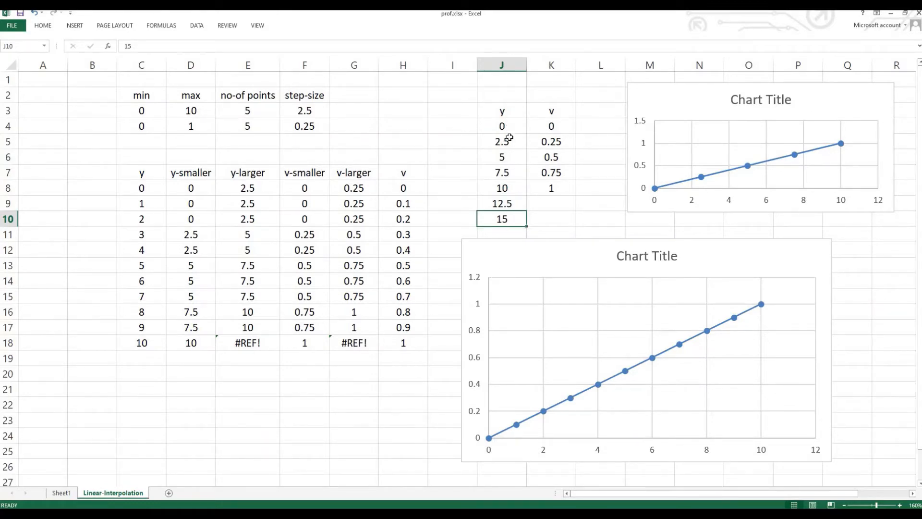
{"action": "left_click_drag", "start_coordinate": [509, 129], "coordinate": [510, 221]}
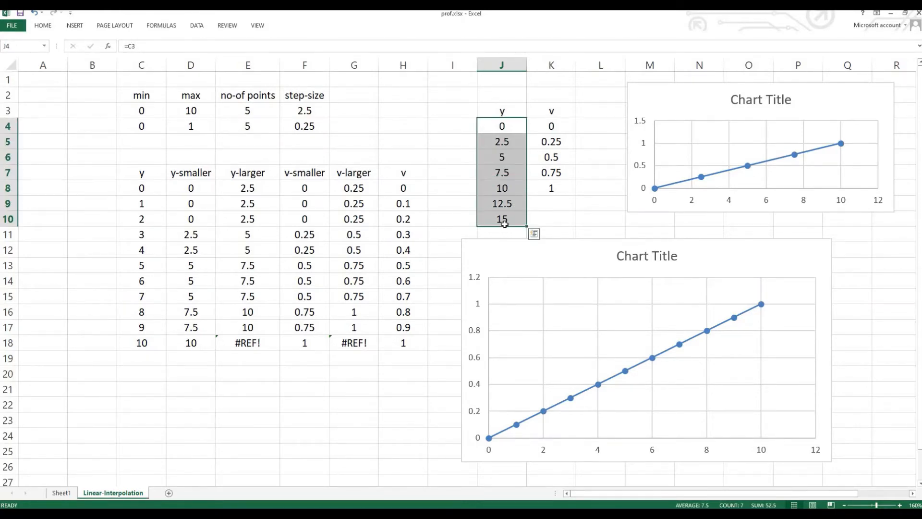
{"action": "left_click", "coordinate": [545, 215]}
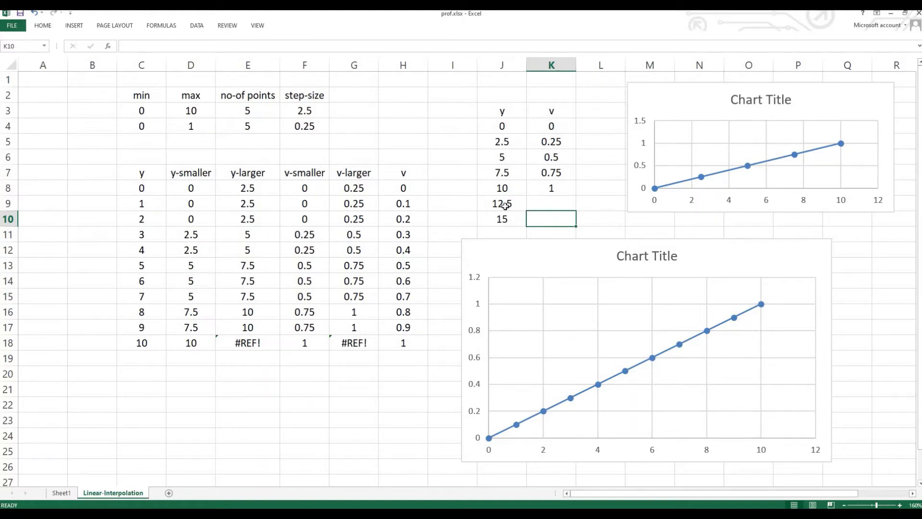
{"action": "left_click_drag", "start_coordinate": [502, 204], "coordinate": [503, 221]}
{"action": "key", "text": "Delete"}
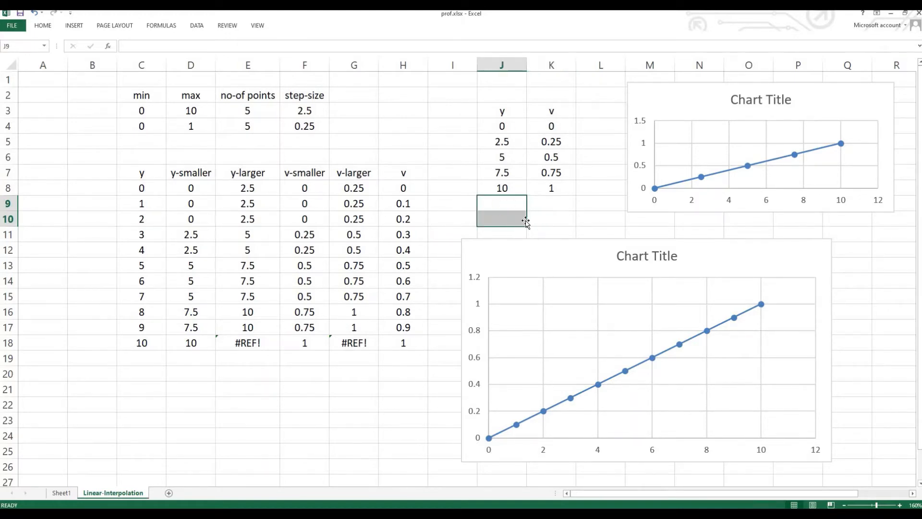
{"action": "left_click", "coordinate": [533, 218]}
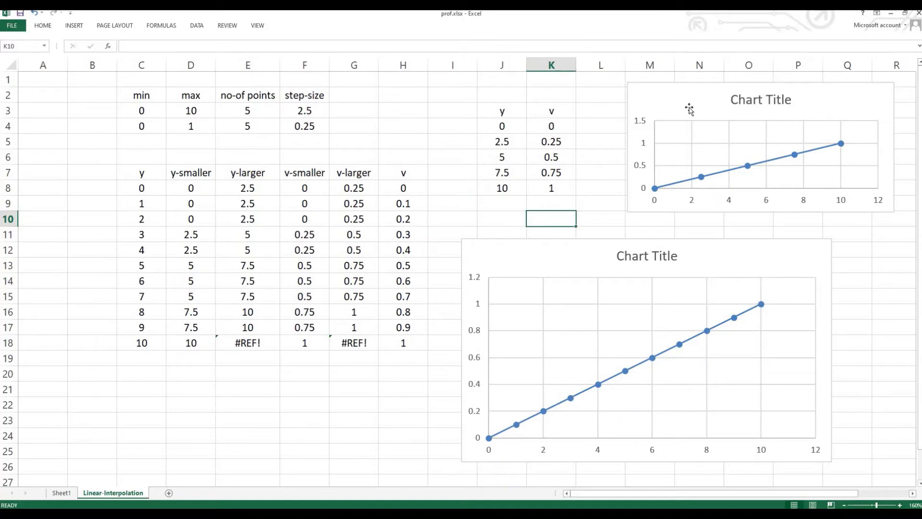
Step: Compare the smaller y–v chart with its source points in J4:K8
{"action": "left_click", "coordinate": [709, 123]}
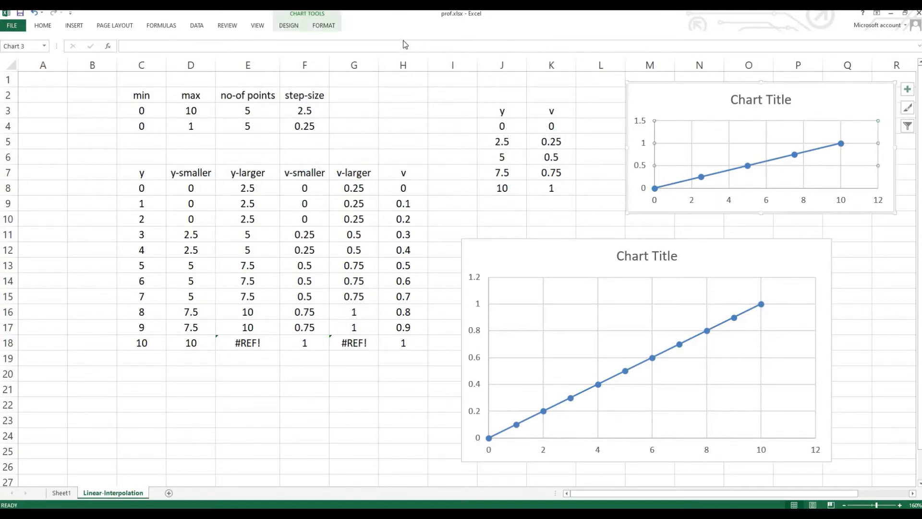
{"action": "left_click", "coordinate": [549, 221]}
{"action": "left_click_drag", "start_coordinate": [503, 126], "coordinate": [552, 190]}
{"action": "left_click", "coordinate": [513, 138]}
{"action": "left_click_drag", "start_coordinate": [502, 126], "coordinate": [553, 192]}
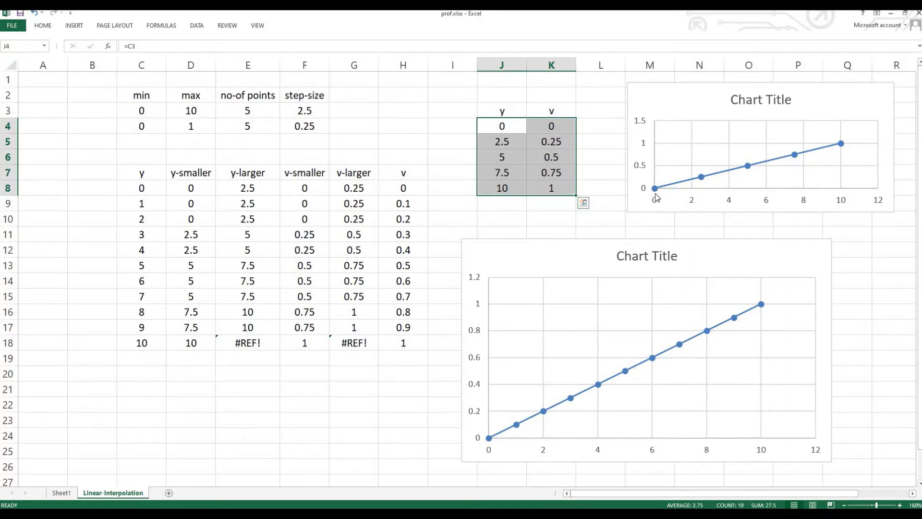
{"action": "left_click", "coordinate": [585, 224]}
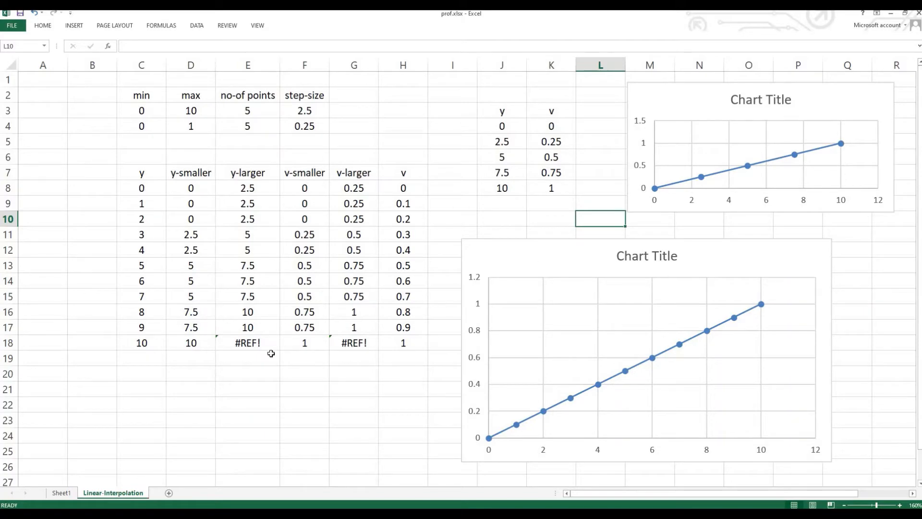
Step: Check the first y value in C8 and the y-smaller formula in D8, and view the linear interpolation formula in the browser
{"action": "left_click", "coordinate": [232, 397]}
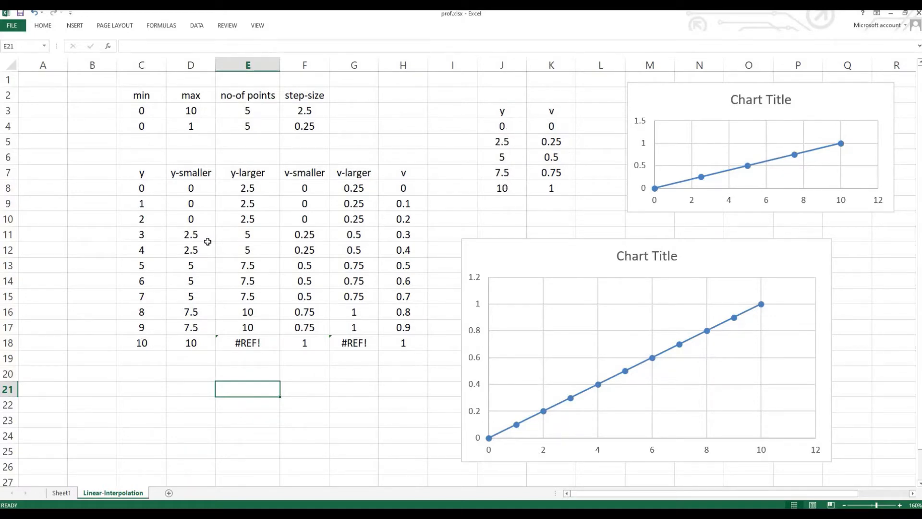
{"action": "left_click", "coordinate": [138, 191]}
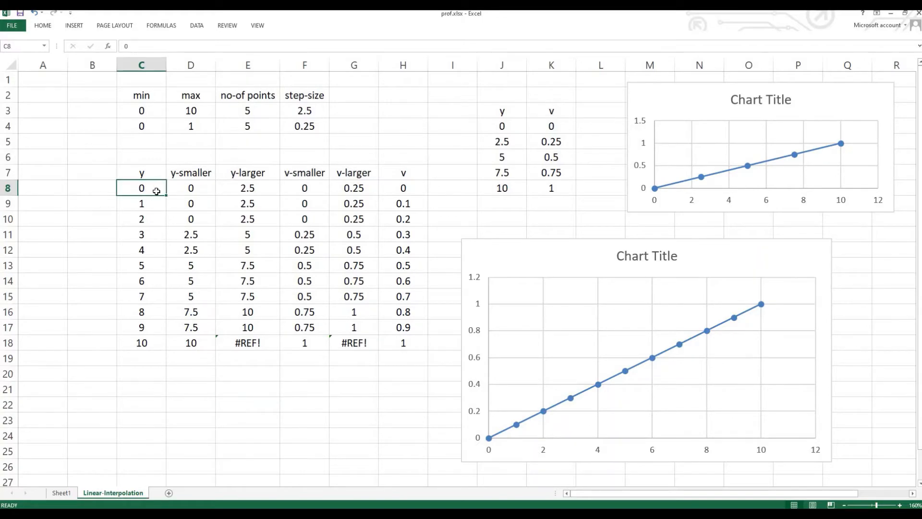
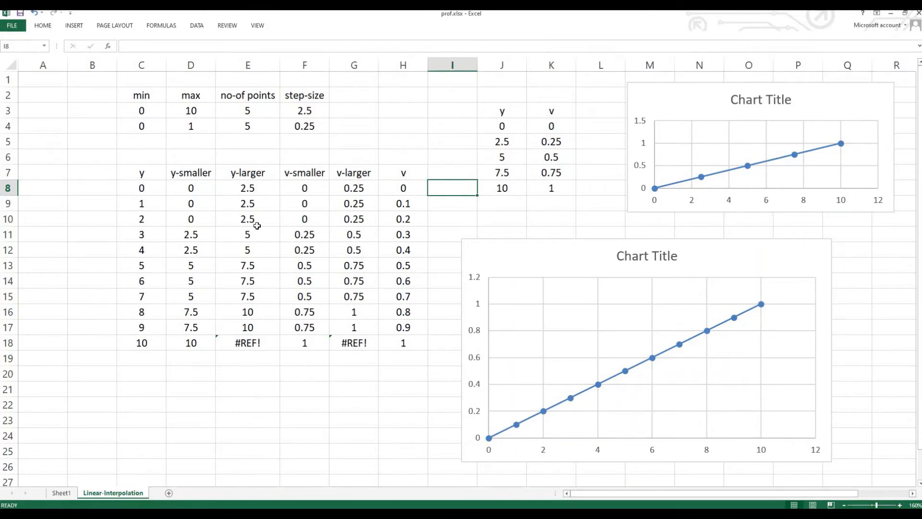
{"action": "left_click", "coordinate": [187, 190]}
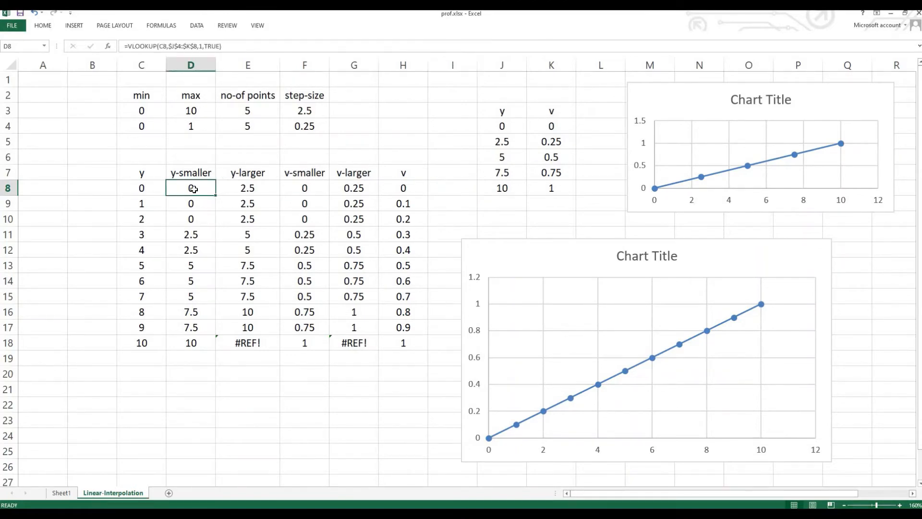
{"action": "left_click", "coordinate": [361, 155]}
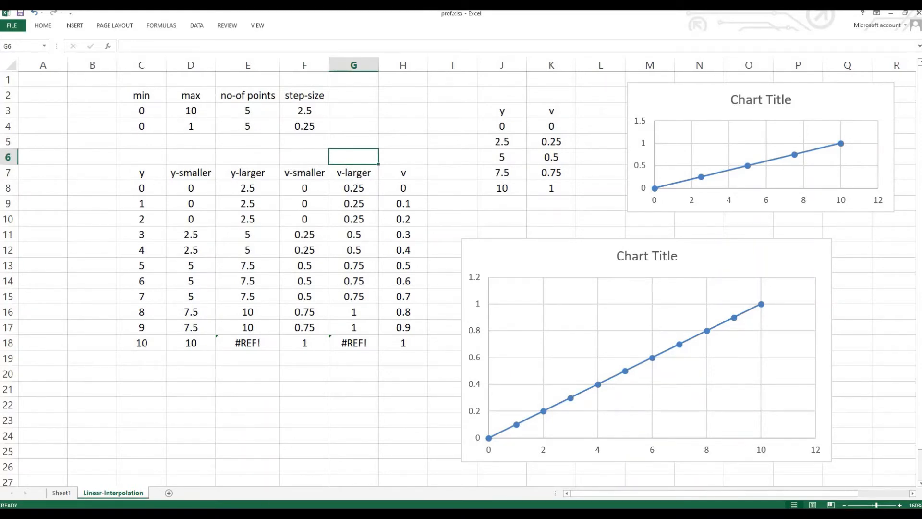
{"action": "key", "text": "alt+Tab"}
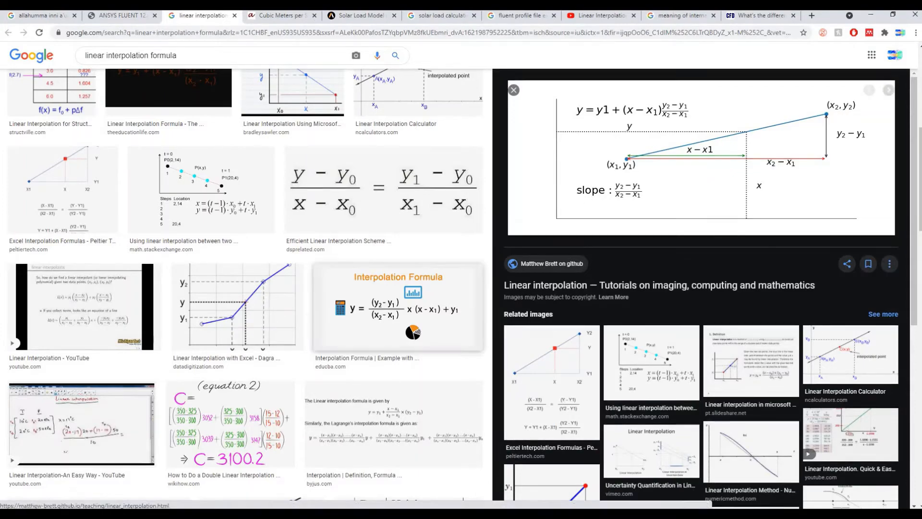
{"action": "key", "text": "alt+Tab"}
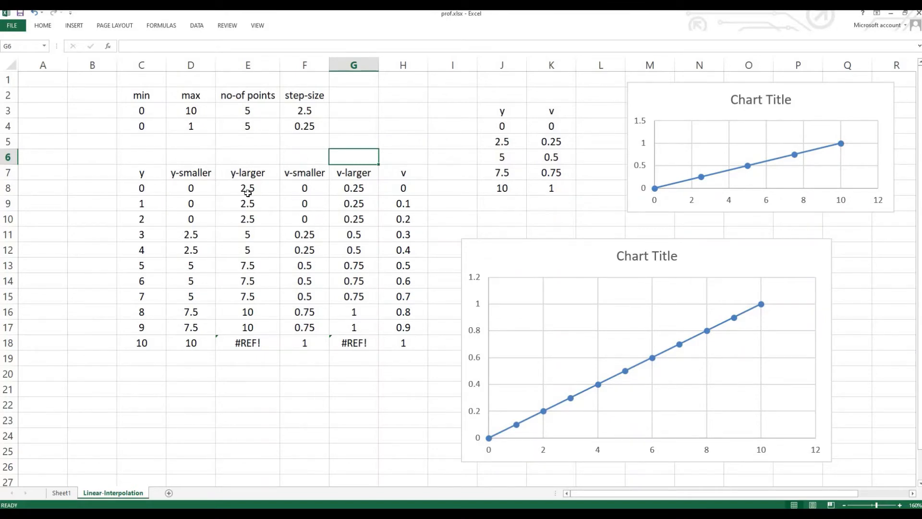
Step: Inspect the VLOOKUP arguments of the y-smaller formula in D8 and the y values in J4:J8
{"action": "left_click", "coordinate": [190, 189]}
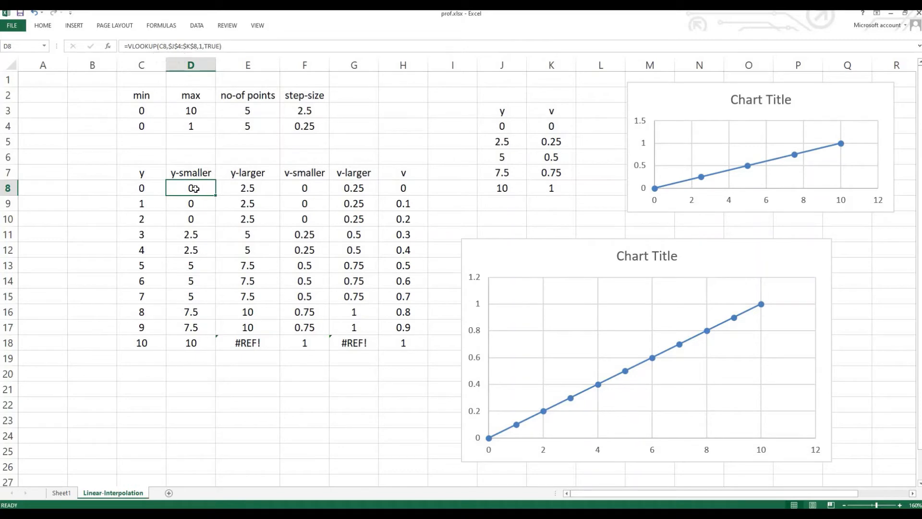
{"action": "left_click", "coordinate": [286, 49]}
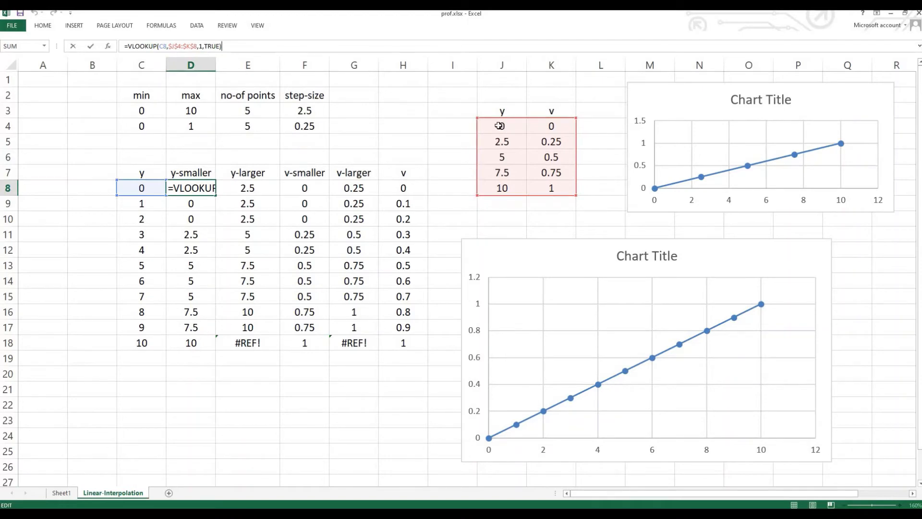
{"action": "left_click_drag", "start_coordinate": [500, 126], "coordinate": [497, 189]}
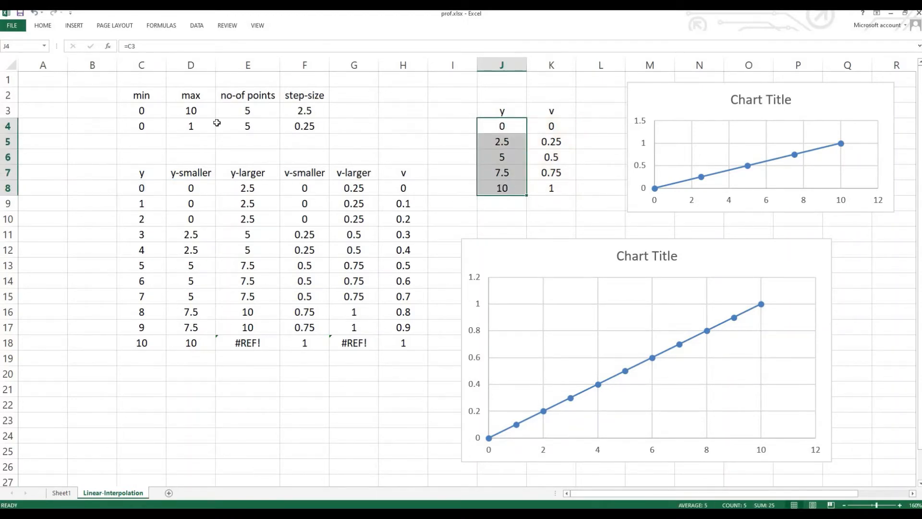
Step: Try the absolute range $J$4:$J$8 as the VLOOKUP table array in the y-smaller formula in D8
{"action": "left_click", "coordinate": [190, 187]}
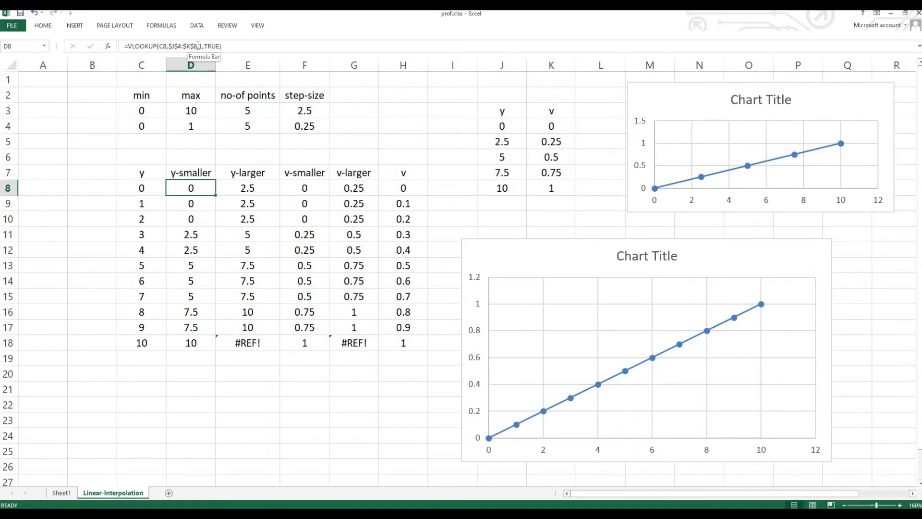
{"action": "left_click_drag", "start_coordinate": [197, 46], "coordinate": [170, 46]}
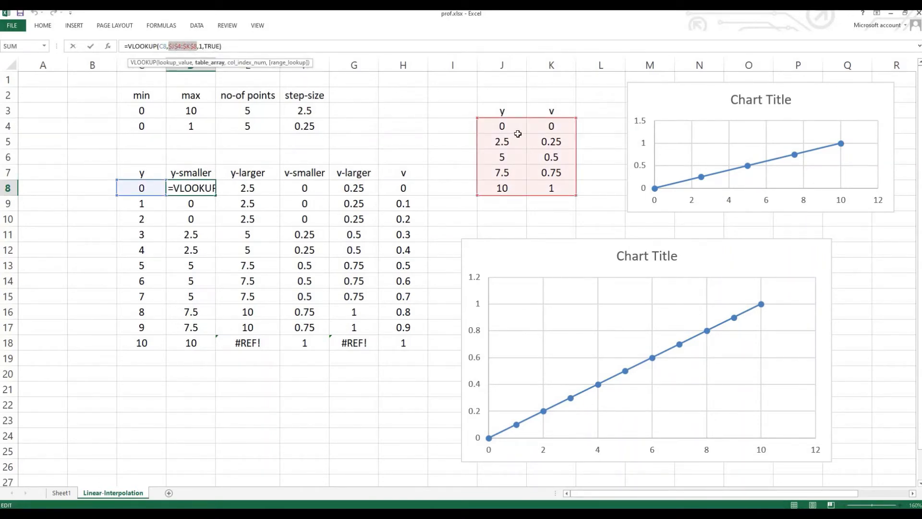
{"action": "left_click_drag", "start_coordinate": [502, 125], "coordinate": [506, 192]}
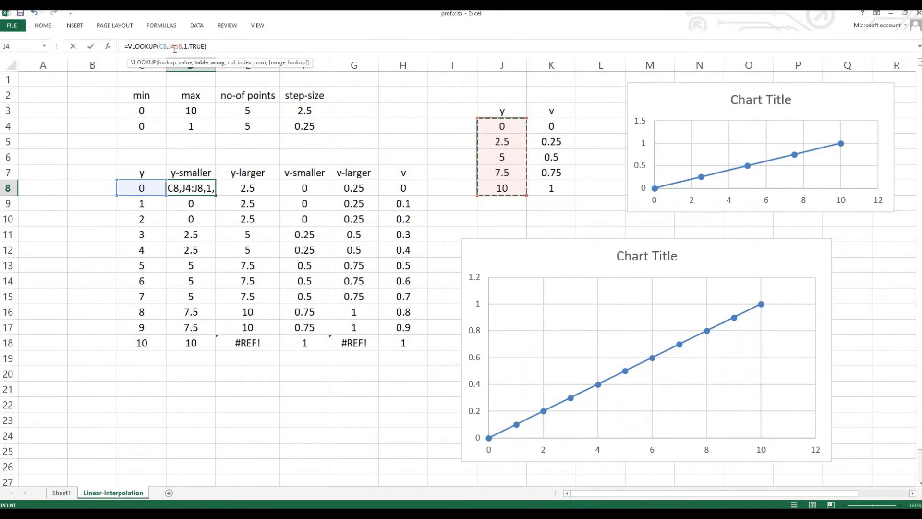
{"action": "key", "text": "F4"}
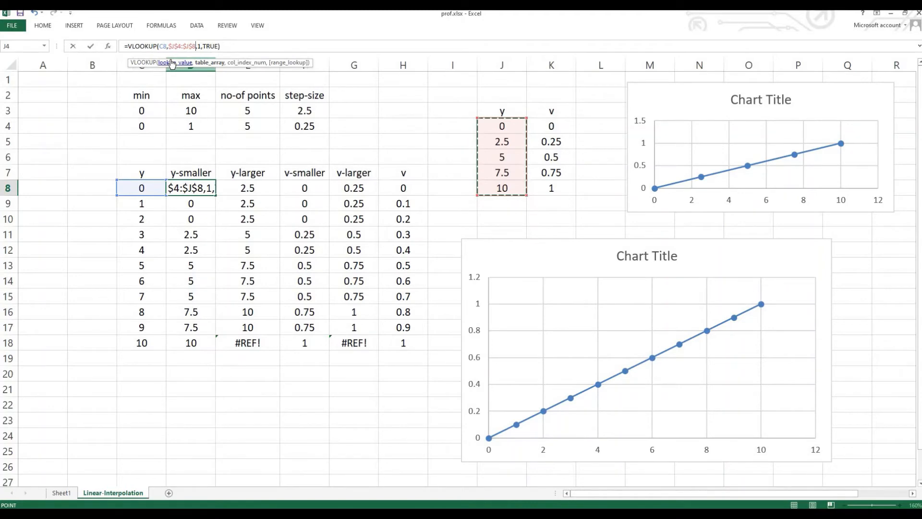
{"action": "key", "text": "F4"}
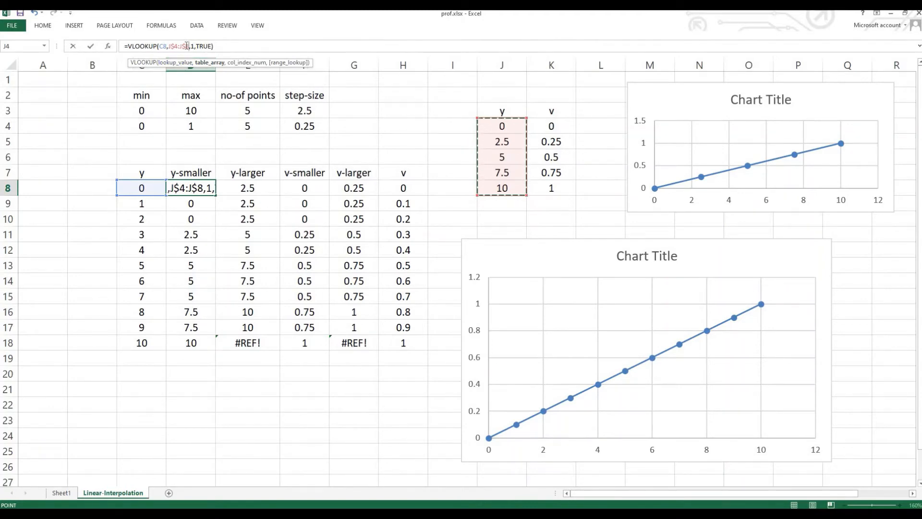
{"action": "key", "text": "F4"}
{"action": "key", "text": "F4"}
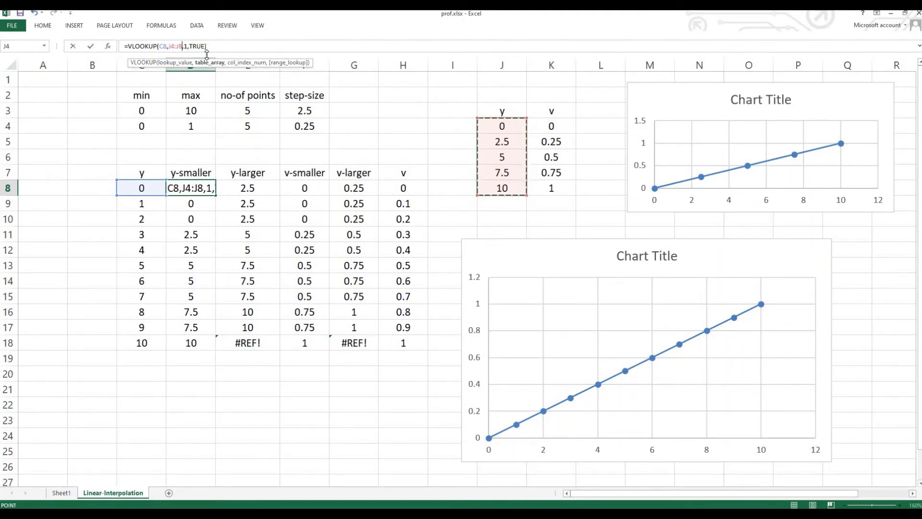
{"action": "key", "text": "F4"}
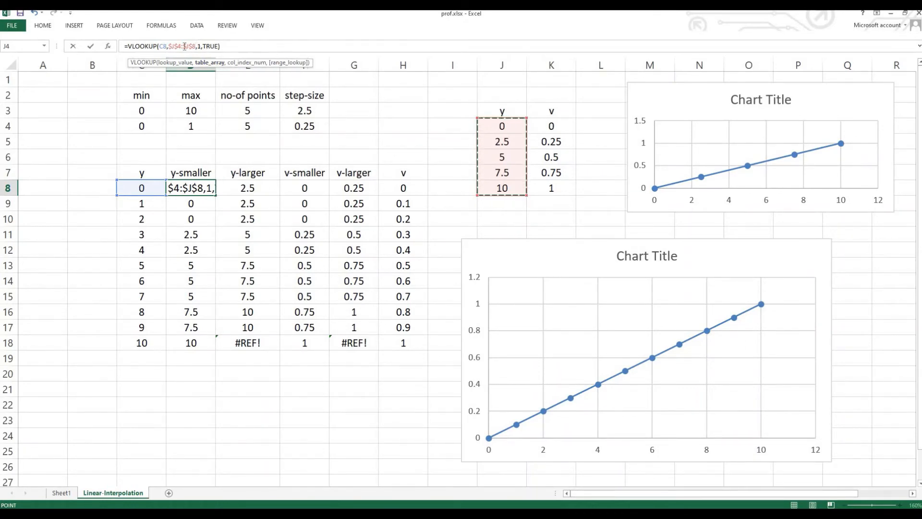
Step: Set the VLOOKUP table array in D8 to the absolute range $J$4:$K$8 and commit the formula
{"action": "left_click_drag", "start_coordinate": [172, 46], "coordinate": [168, 46]}
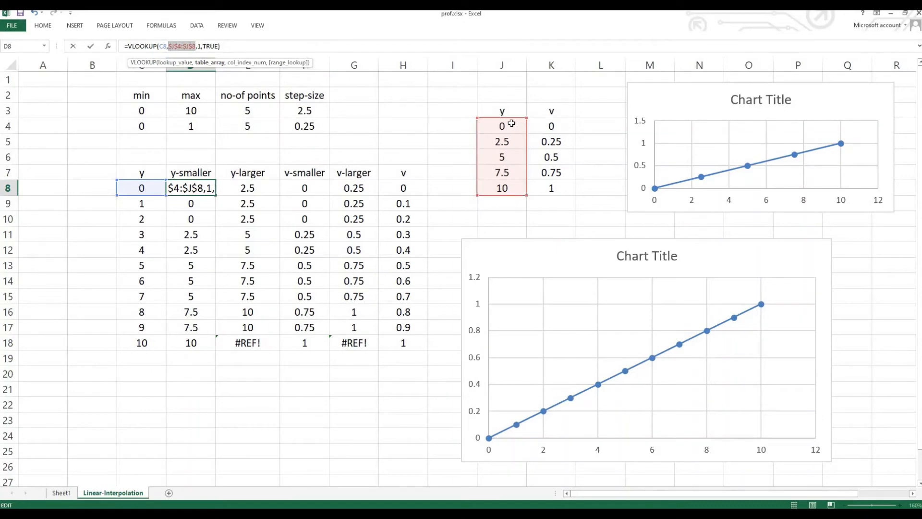
{"action": "left_click_drag", "start_coordinate": [511, 123], "coordinate": [526, 193]}
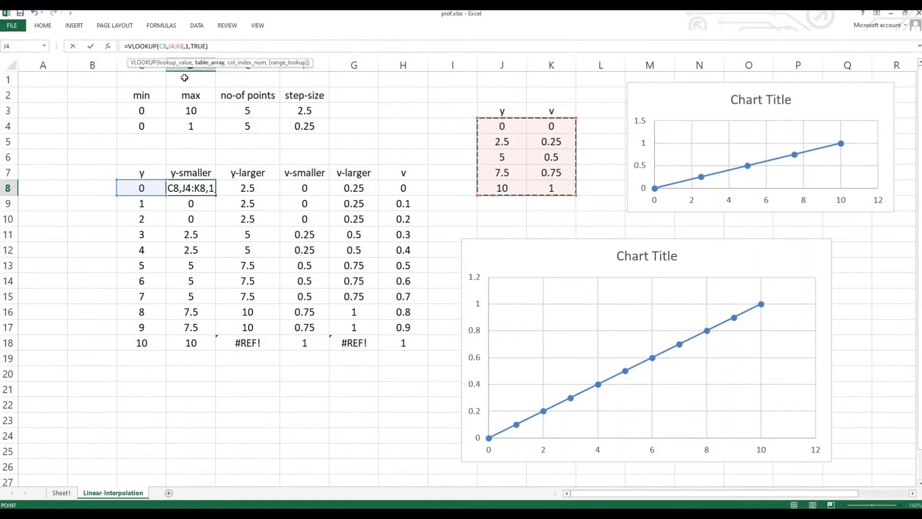
{"action": "key", "text": "F4"}
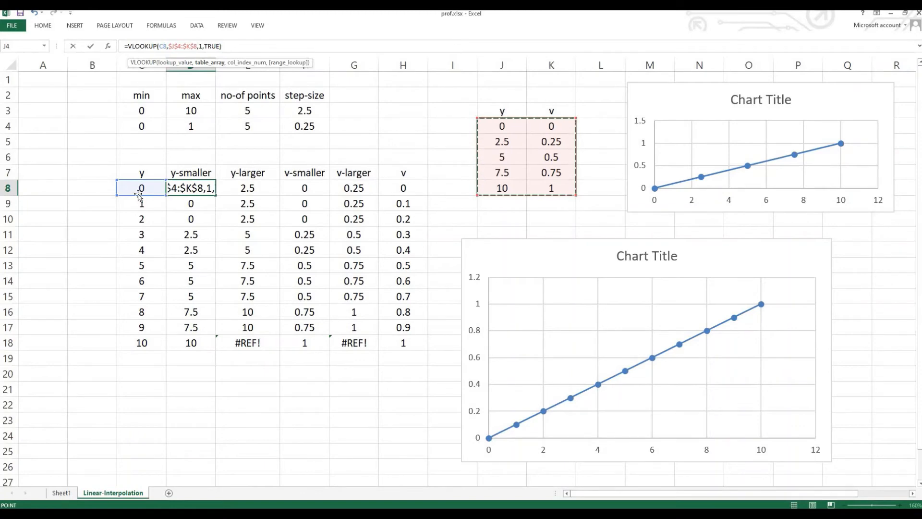
{"action": "key", "text": "Return"}
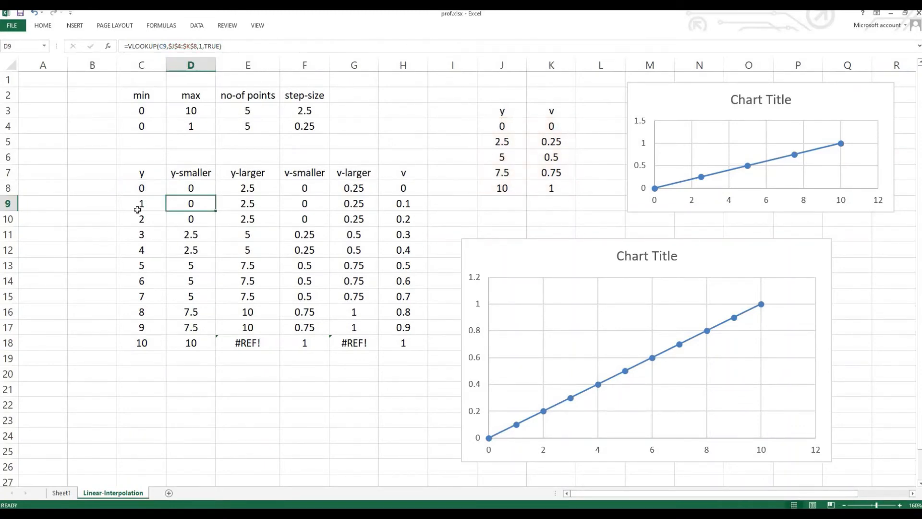
Step: Check the y value in C9 against its y-smaller formula in D9, and view the y-larger formula in E8
{"action": "left_click", "coordinate": [161, 207]}
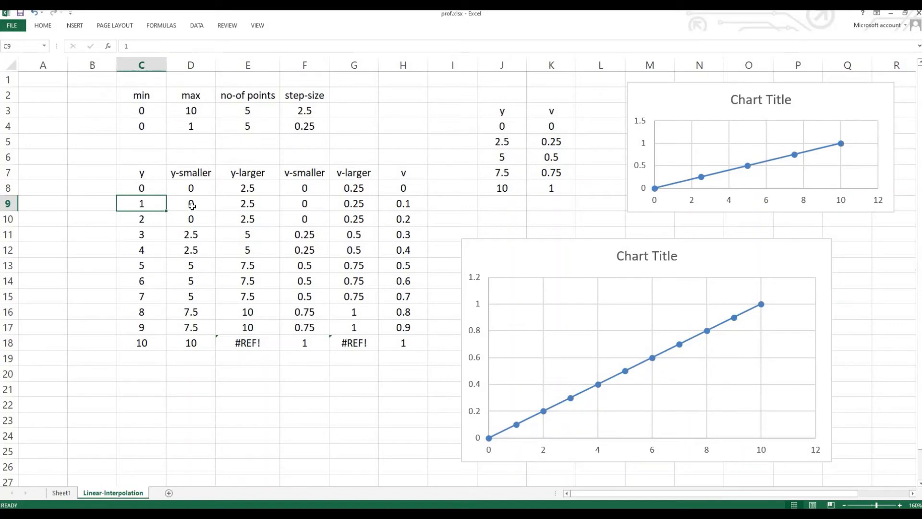
{"action": "key", "text": "Right"}
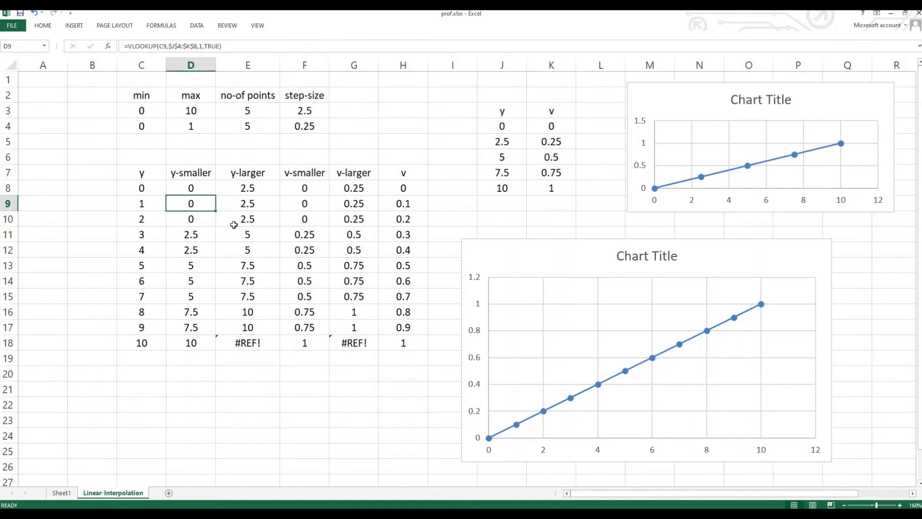
{"action": "left_click", "coordinate": [244, 186]}
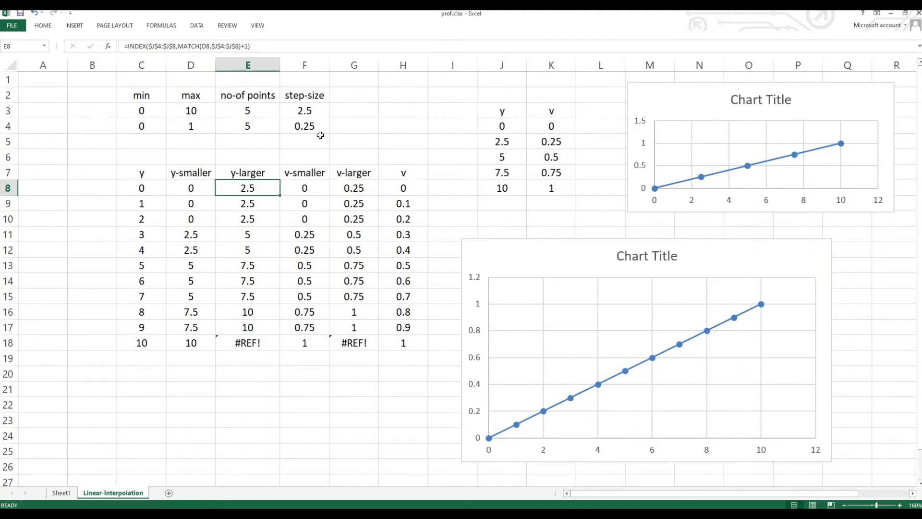
Step: Inspect the column index argument of the v-smaller VLOOKUP formula in F8, leaving the formula as it was
{"action": "left_click", "coordinate": [306, 187]}
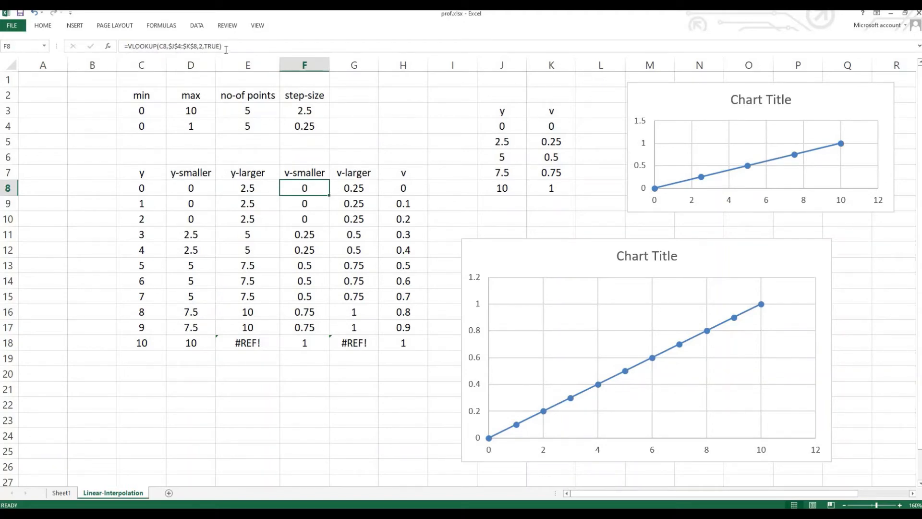
{"action": "left_click", "coordinate": [201, 46]}
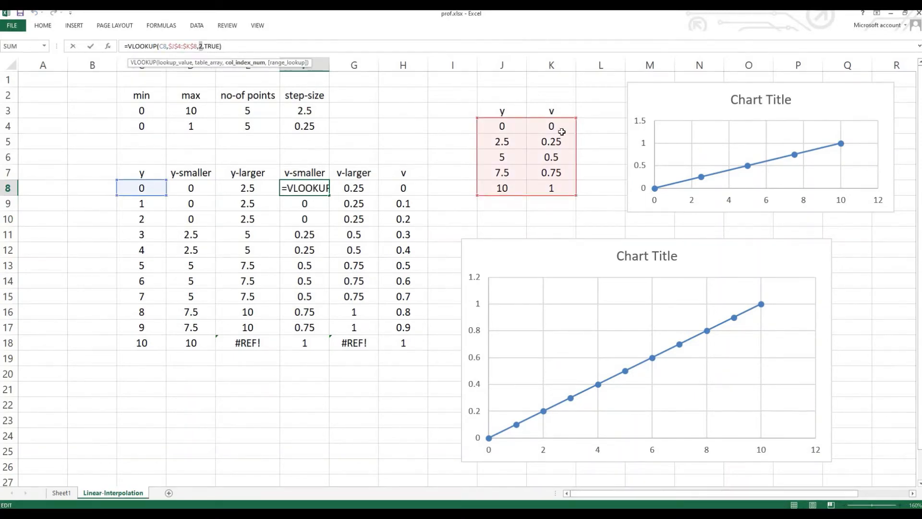
{"action": "left_click", "coordinate": [387, 129]}
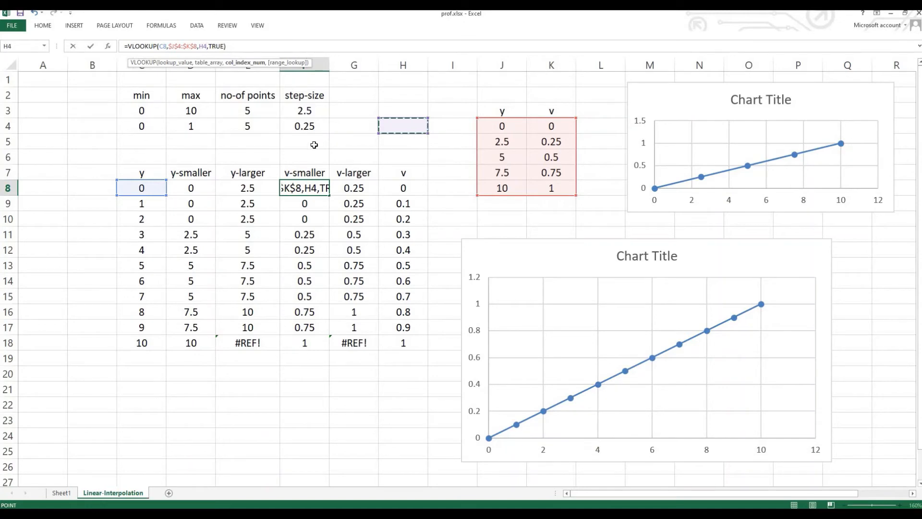
{"action": "left_click", "coordinate": [338, 143]}
{"action": "left_click", "coordinate": [280, 158]}
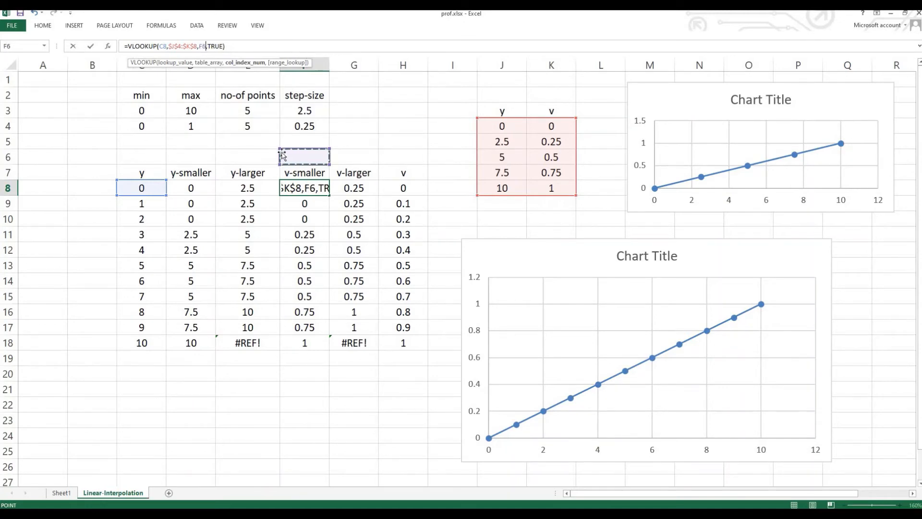
{"action": "key", "text": "Escape"}
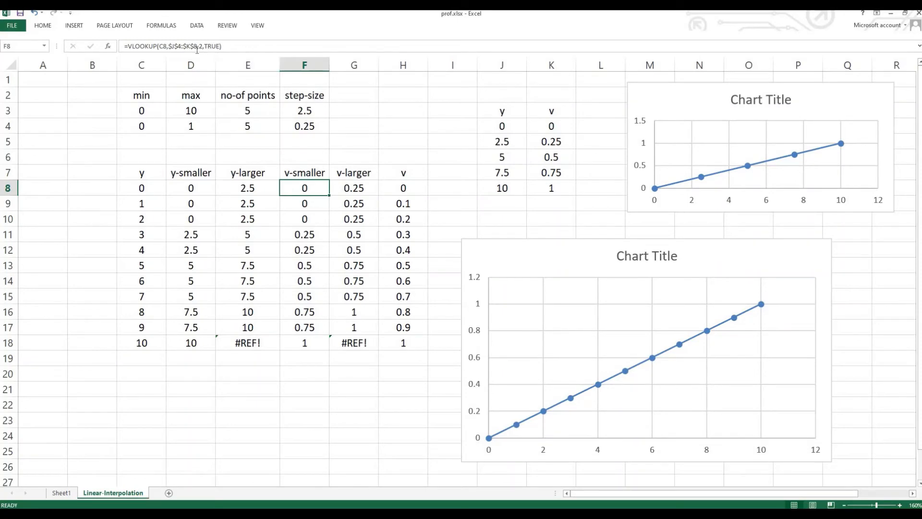
Step: Review the y-smaller lookup in D8 against its lookup value in C8 and the y values in J4:J8
{"action": "left_click", "coordinate": [243, 189]}
{"action": "left_click", "coordinate": [190, 186]}
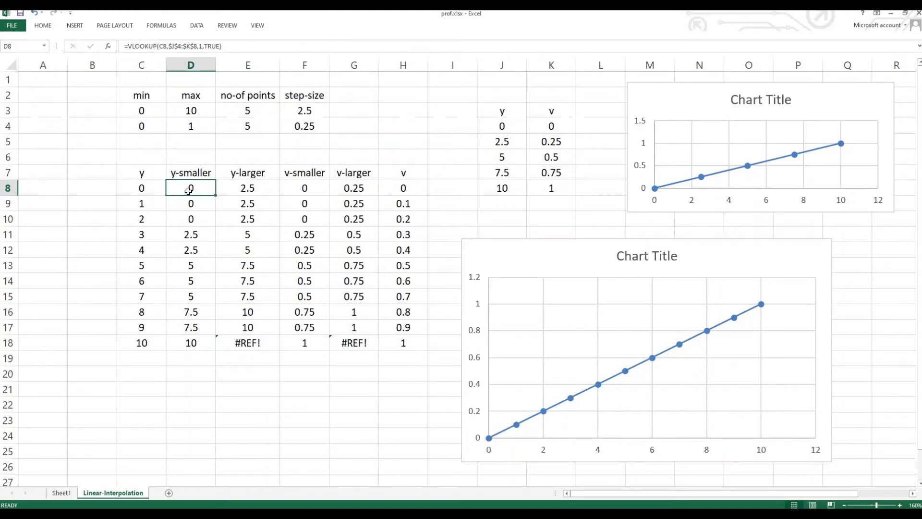
{"action": "left_click", "coordinate": [151, 191]}
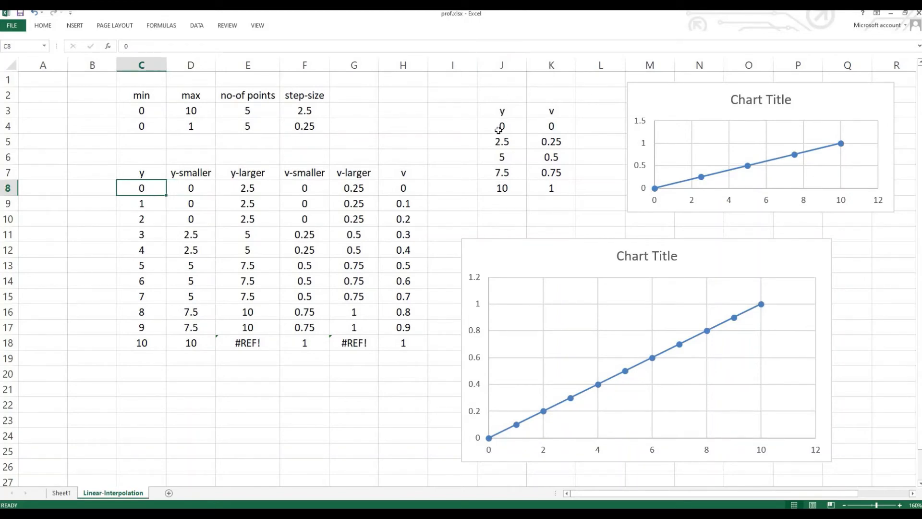
{"action": "left_click_drag", "start_coordinate": [500, 127], "coordinate": [497, 183]}
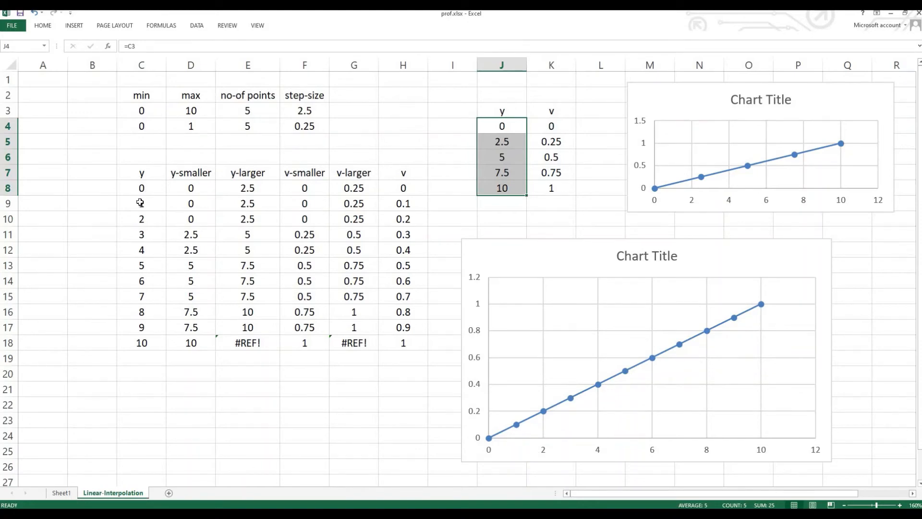
{"action": "key", "text": "ctrl+v"}
Step: Trace the y-smaller lookup in D9 from the y value in C9 to its match among J4:J8
{"action": "left_click", "coordinate": [150, 204]}
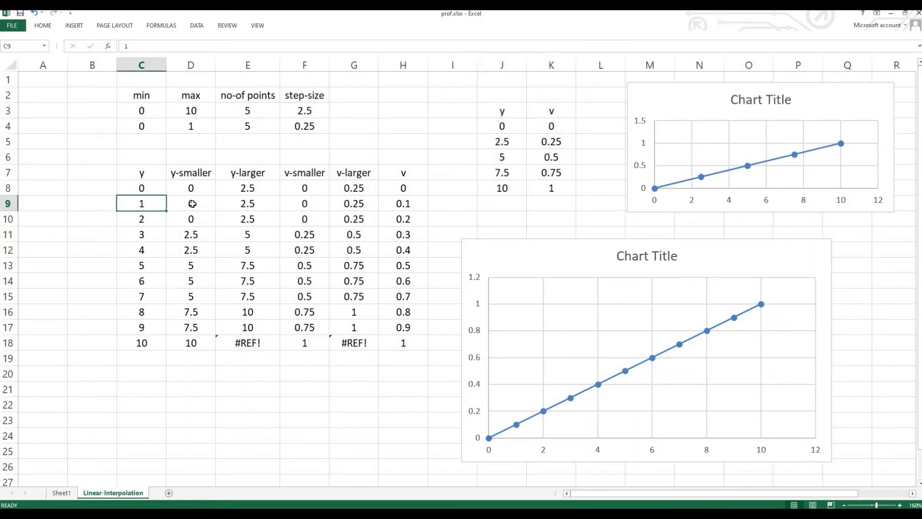
{"action": "left_click", "coordinate": [192, 204]}
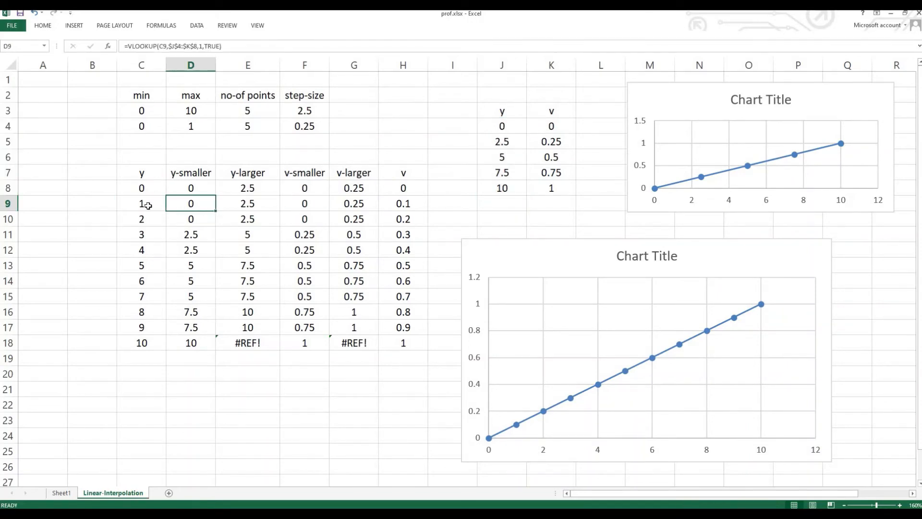
{"action": "left_click", "coordinate": [148, 205]}
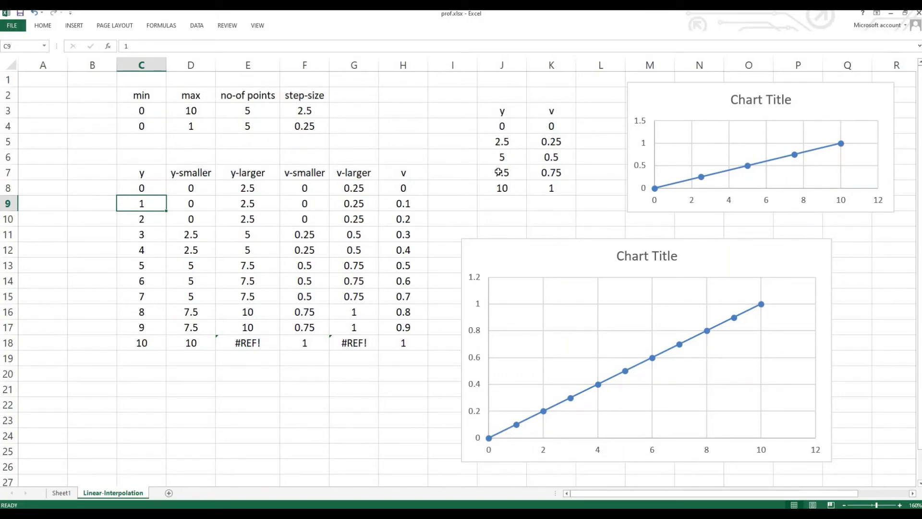
{"action": "left_click_drag", "start_coordinate": [499, 126], "coordinate": [500, 190]}
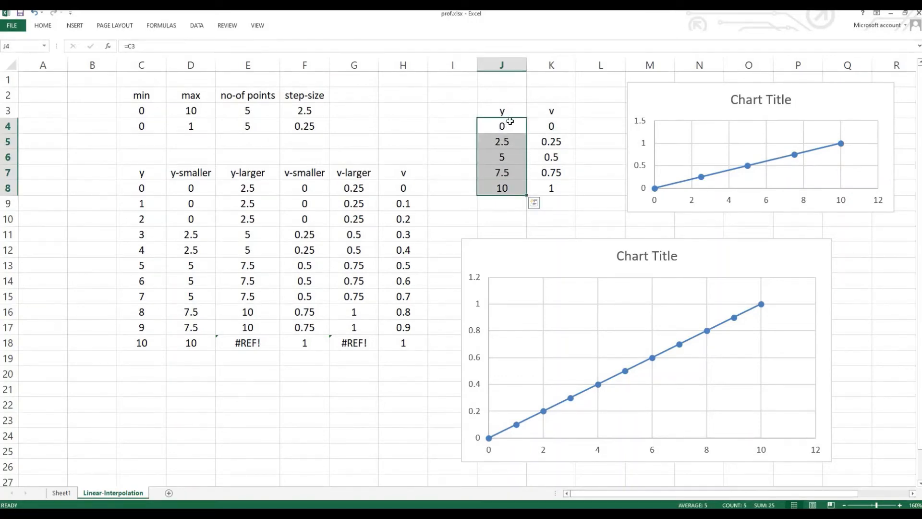
{"action": "left_click", "coordinate": [510, 121]}
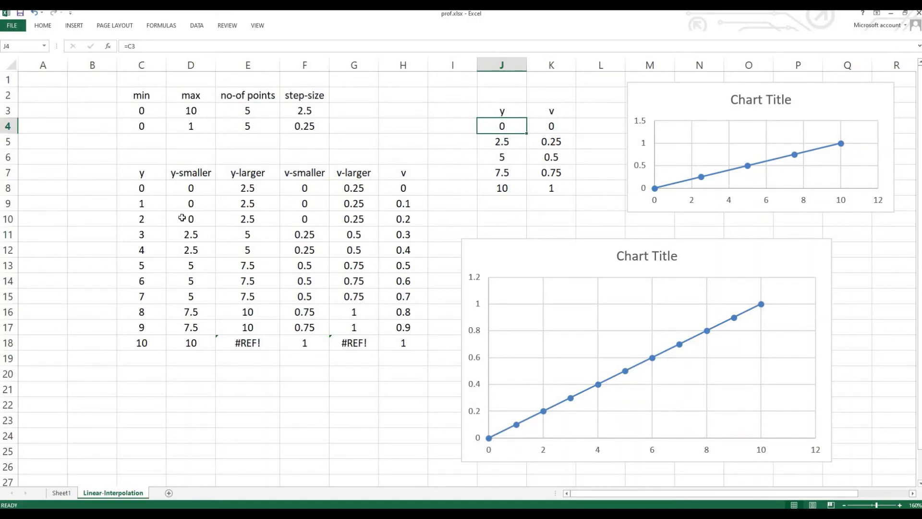
{"action": "left_click", "coordinate": [195, 207]}
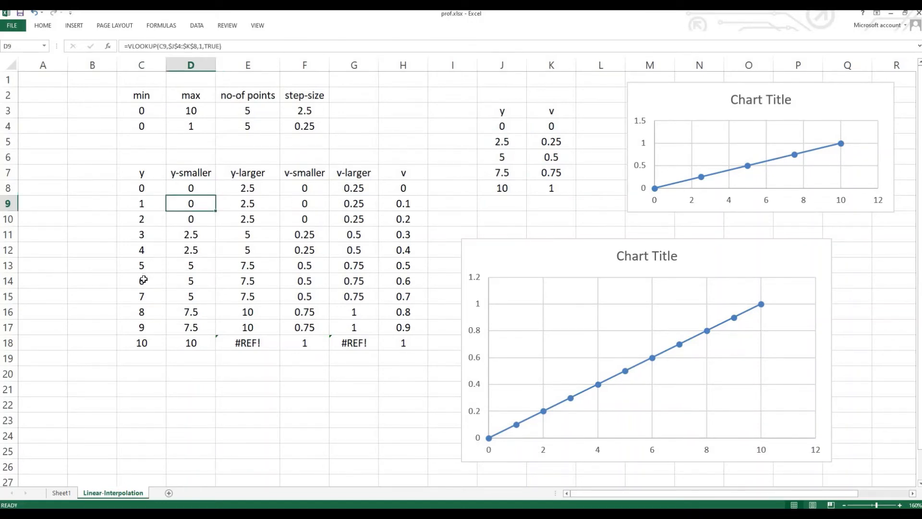
Step: Trace the y-smaller lookup for y = 7 from C15 through the source value in J6 to D15
{"action": "left_click", "coordinate": [144, 297]}
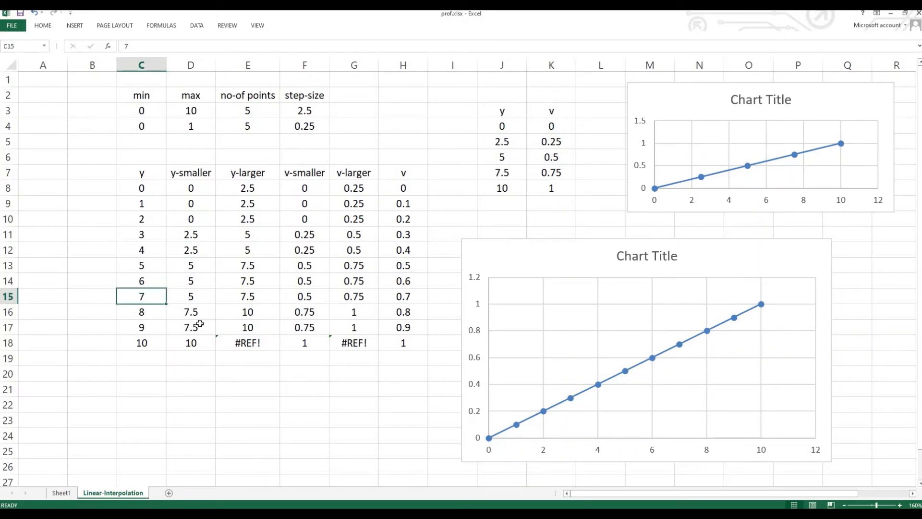
{"action": "left_click", "coordinate": [505, 160]}
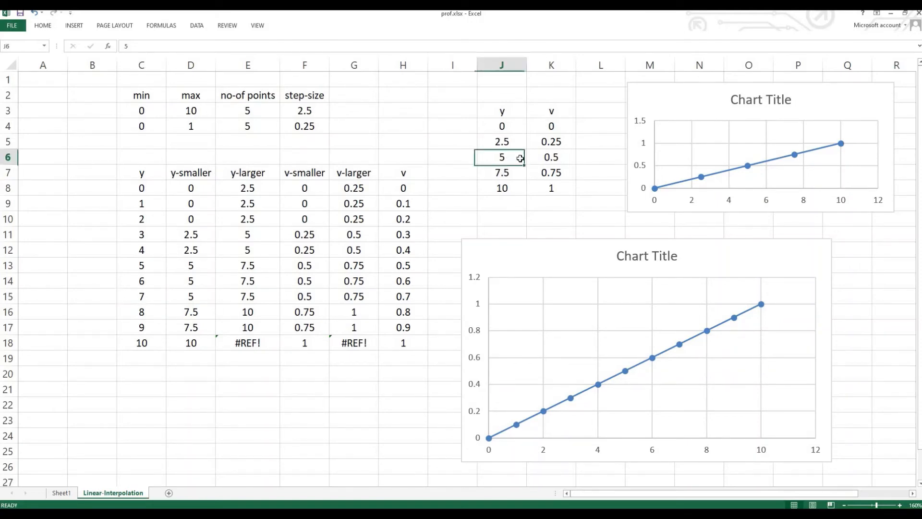
{"action": "left_click", "coordinate": [208, 295]}
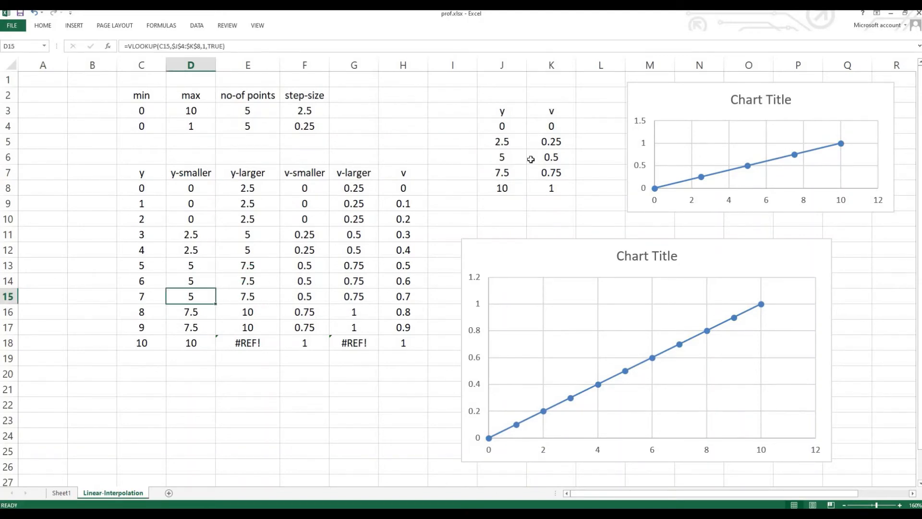
Step: Inspect the MATCH part of the y-larger formula in E8, covering its lookup value D8, lookup array J4:J8 and the +1 offset
{"action": "left_click", "coordinate": [261, 189]}
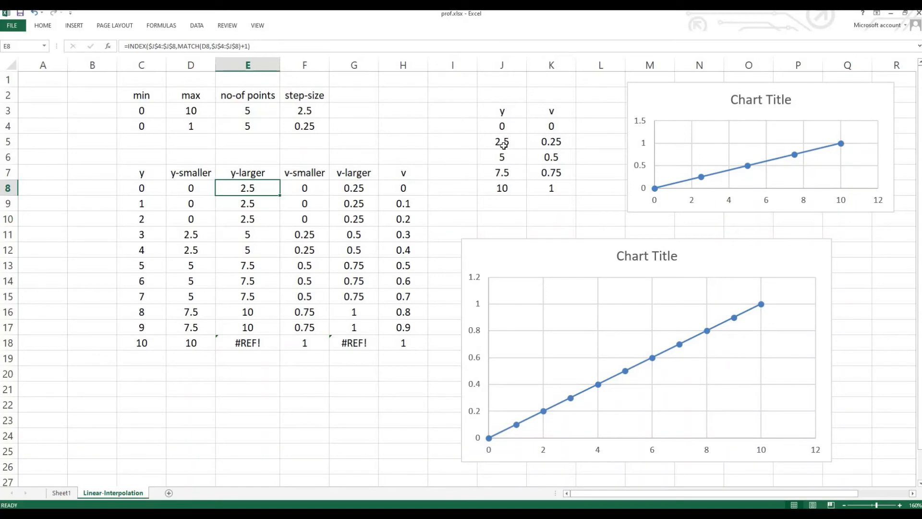
{"action": "left_click", "coordinate": [243, 154]}
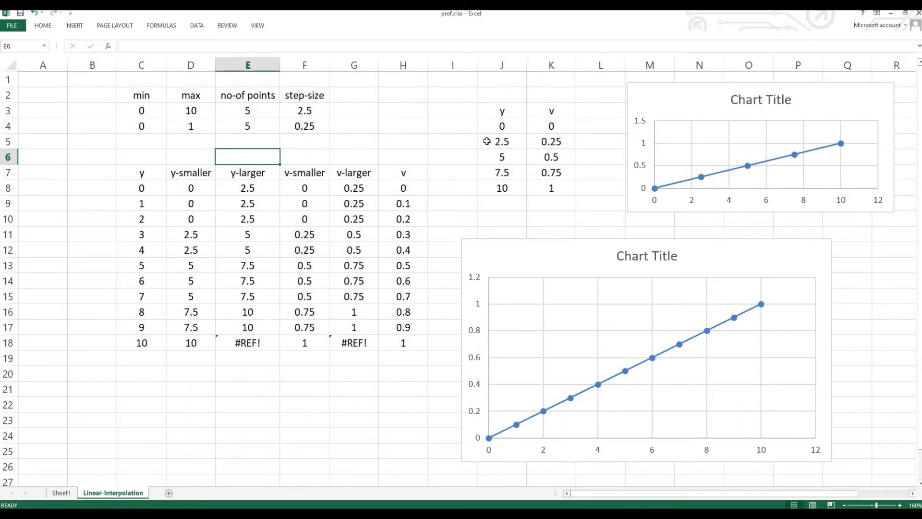
{"action": "left_click", "coordinate": [251, 188]}
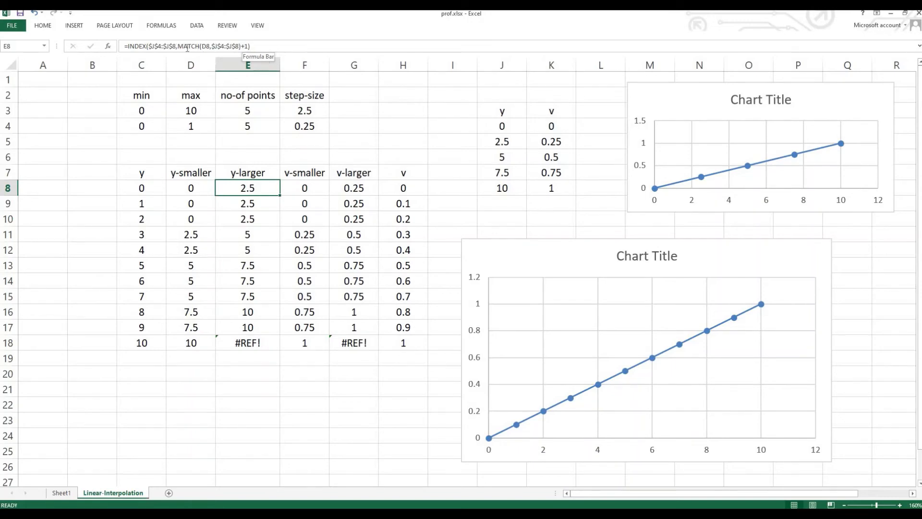
{"action": "left_click_drag", "start_coordinate": [178, 44], "coordinate": [202, 45]}
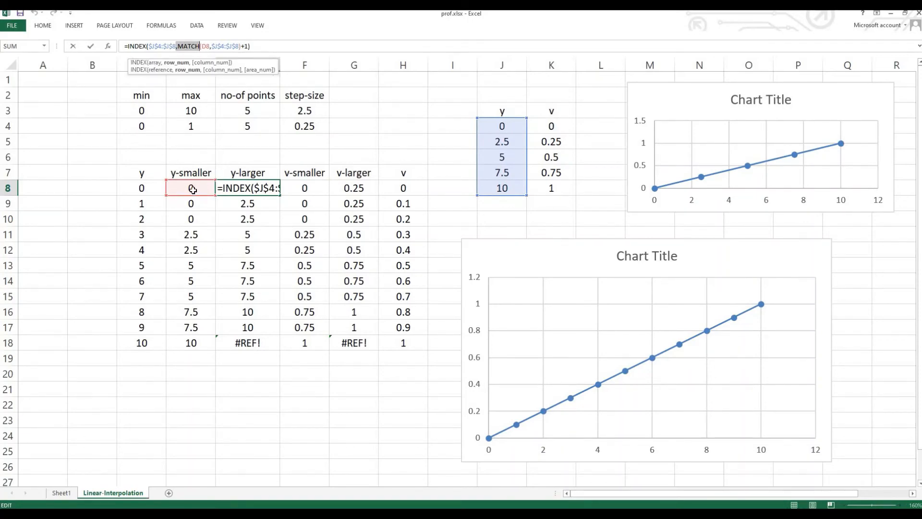
{"action": "double_click", "coordinate": [206, 47]}
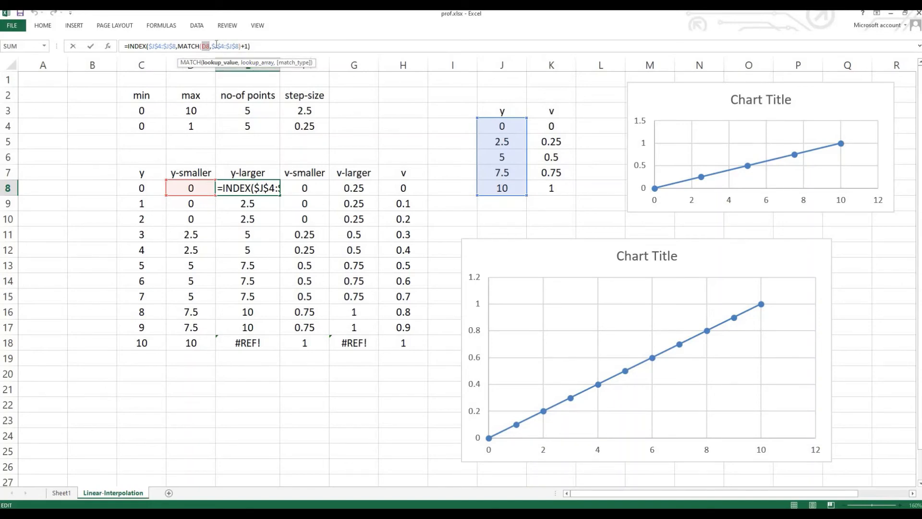
{"action": "left_click_drag", "start_coordinate": [212, 46], "coordinate": [240, 46]}
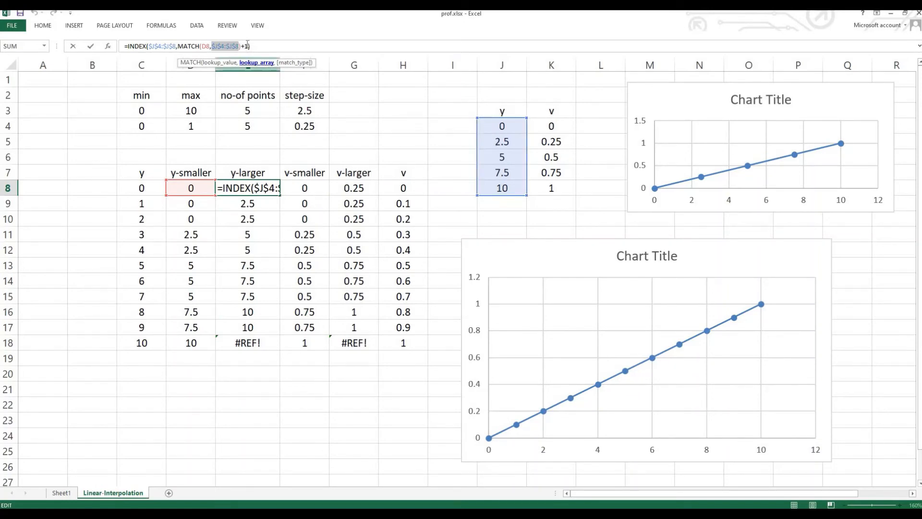
{"action": "key", "text": "Right"}
{"action": "type", "text": ")"}
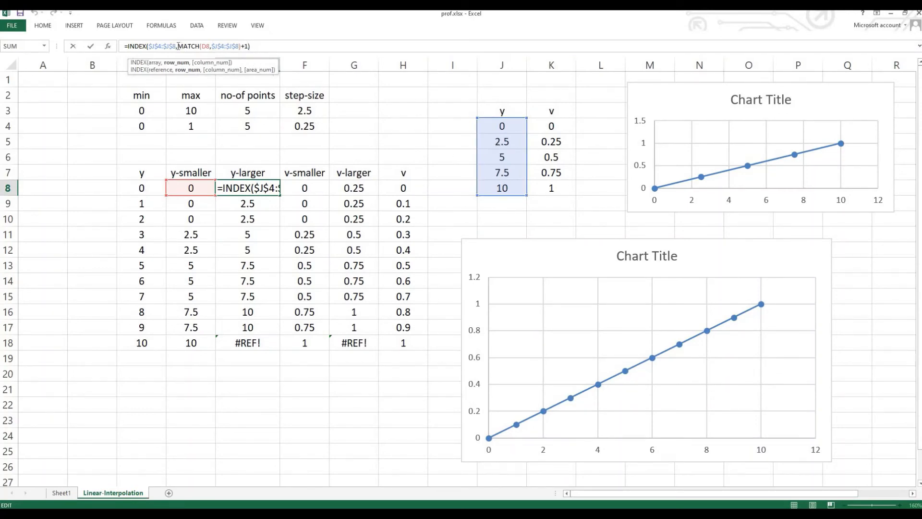
Step: Examine the row number and array arguments of the INDEX function in E8, leaving the formula as it was
{"action": "left_click_drag", "start_coordinate": [178, 46], "coordinate": [248, 46]}
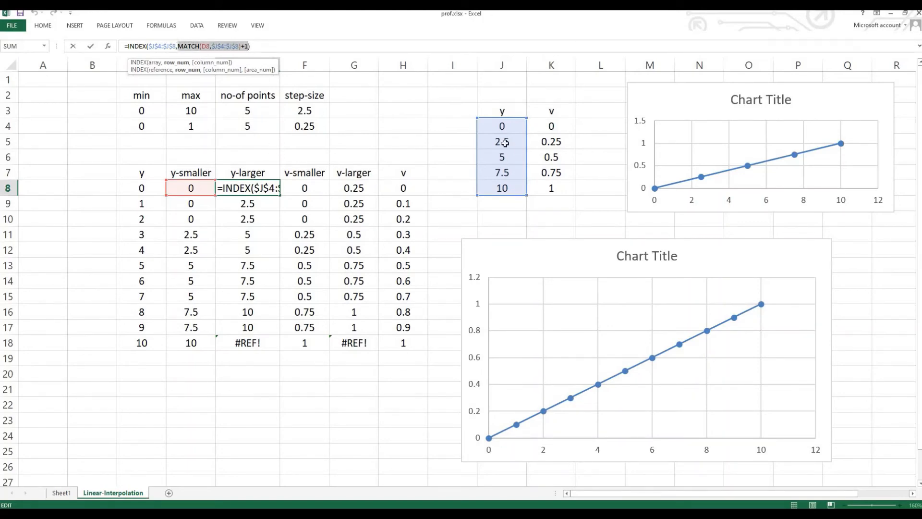
{"action": "left_click", "coordinate": [138, 47]}
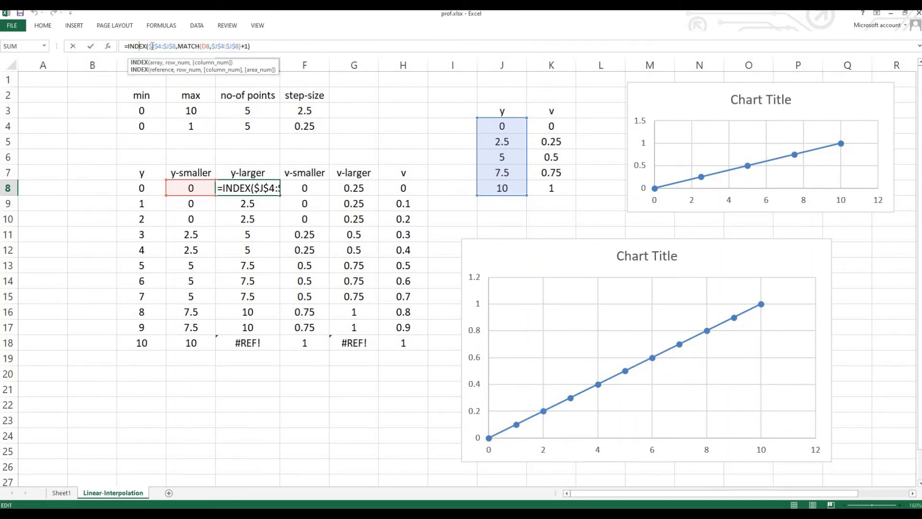
{"action": "left_click_drag", "start_coordinate": [167, 46], "coordinate": [167, 46]}
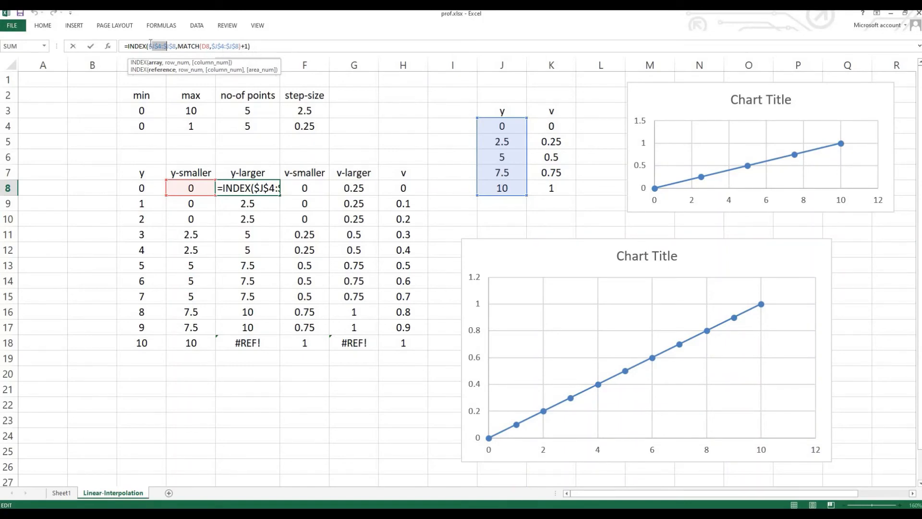
{"action": "left_click_drag", "start_coordinate": [149, 44], "coordinate": [174, 44]}
{"action": "key", "text": "End"}
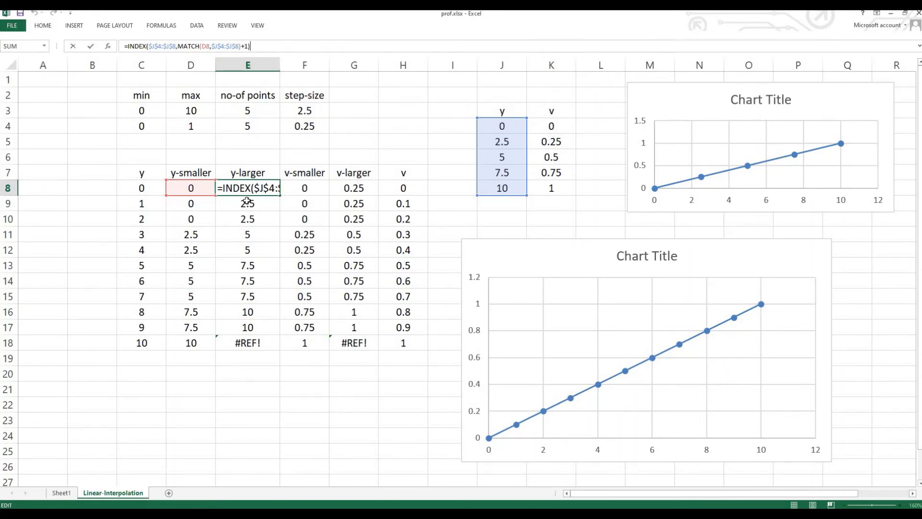
{"action": "left_click", "coordinate": [305, 157]}
{"action": "left_click", "coordinate": [252, 192]}
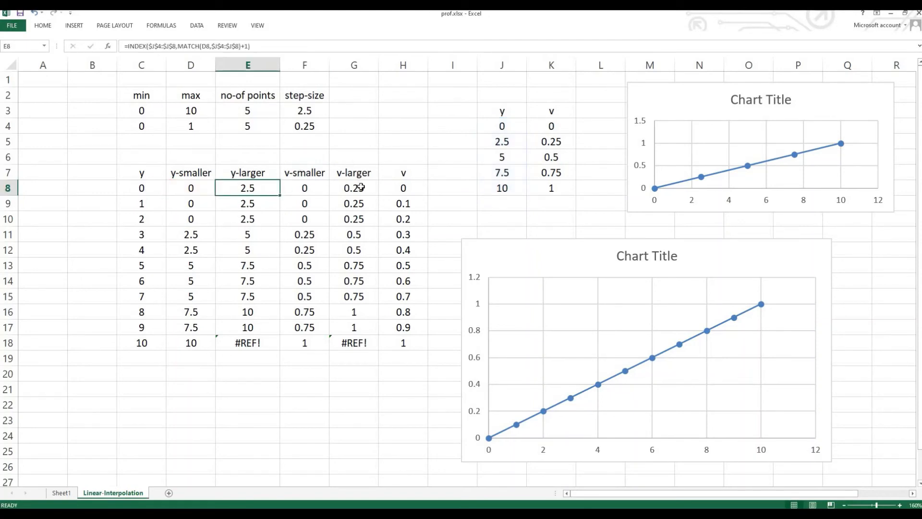
Step: Review the v-larger INDEX and MATCH formula in G8 with its references to F8 and K4:K8
{"action": "left_click", "coordinate": [361, 187]}
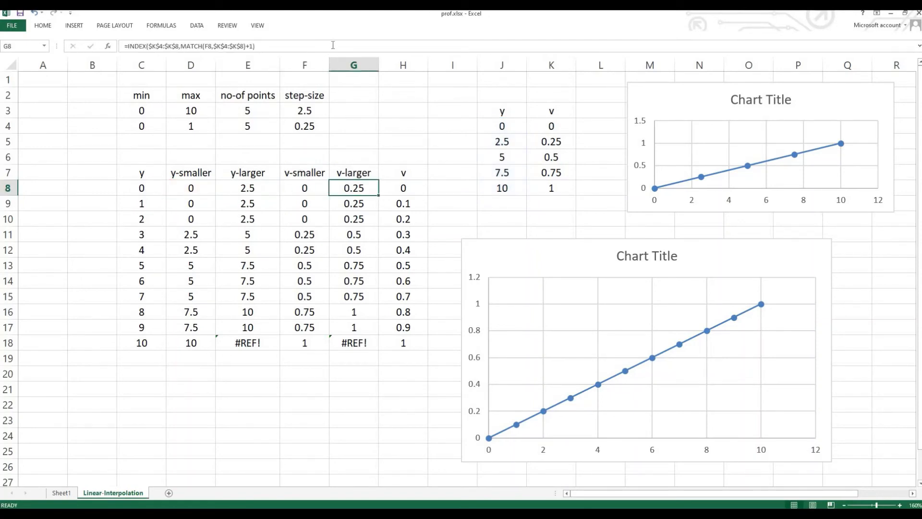
{"action": "key", "text": "F2"}
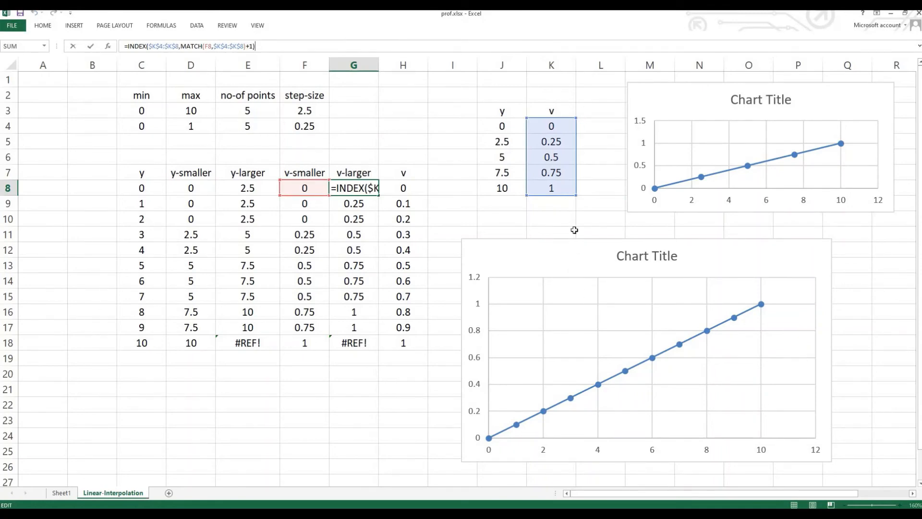
{"action": "left_click", "coordinate": [366, 145]}
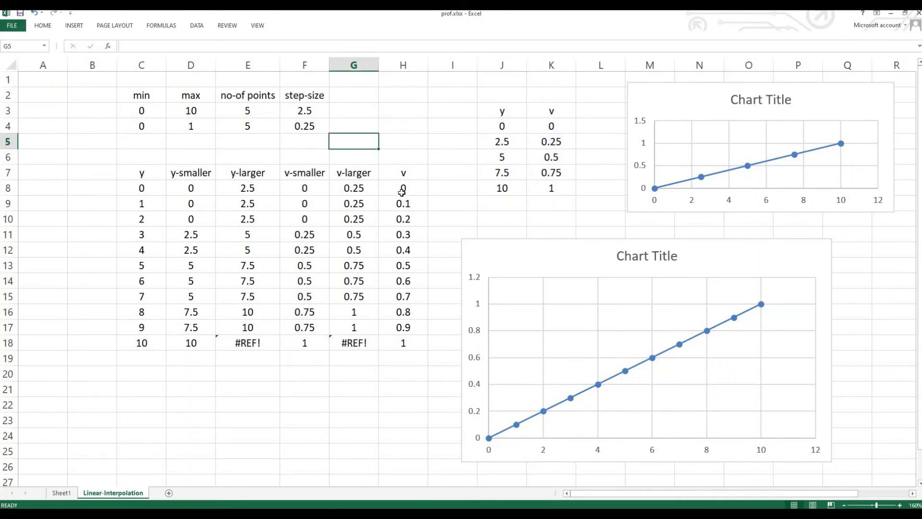
Step: Compare the interpolated v formula in H8 with the linear interpolation equation in the web browser's image results
{"action": "left_click", "coordinate": [415, 194]}
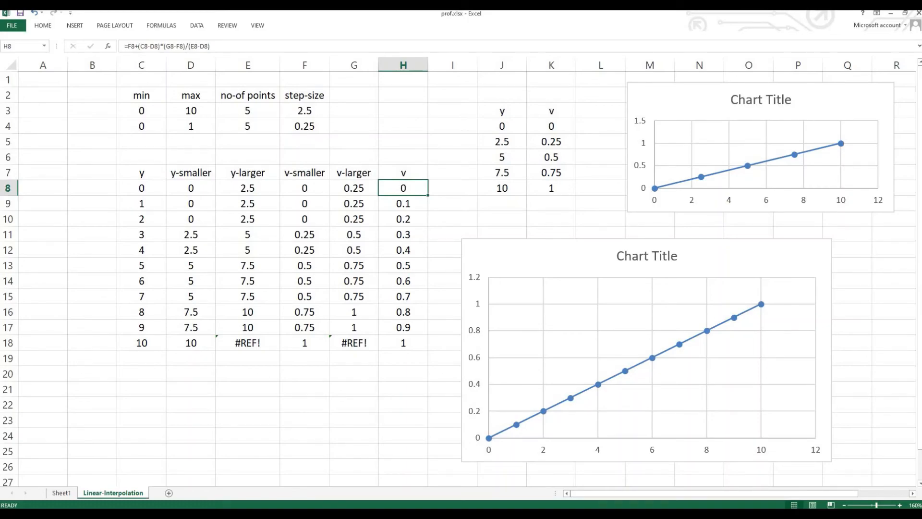
{"action": "key", "text": "alt+Tab"}
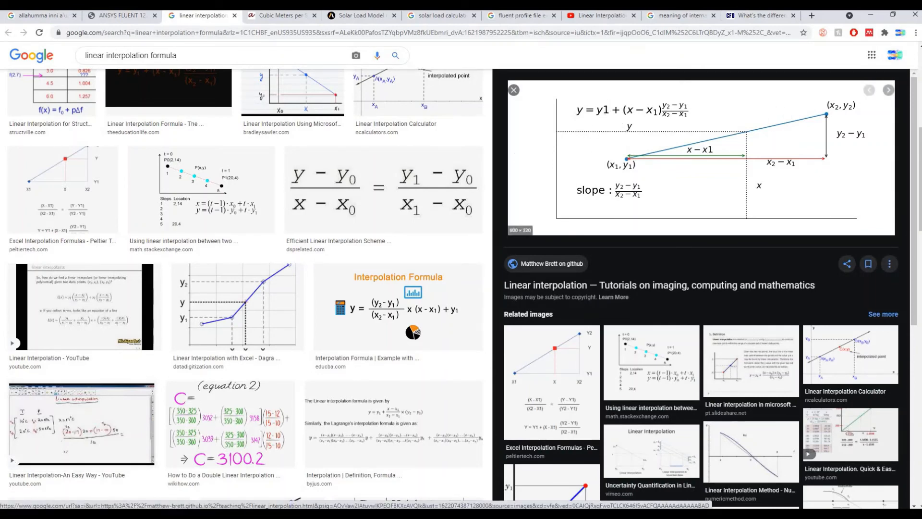
{"action": "key", "text": "alt+Tab"}
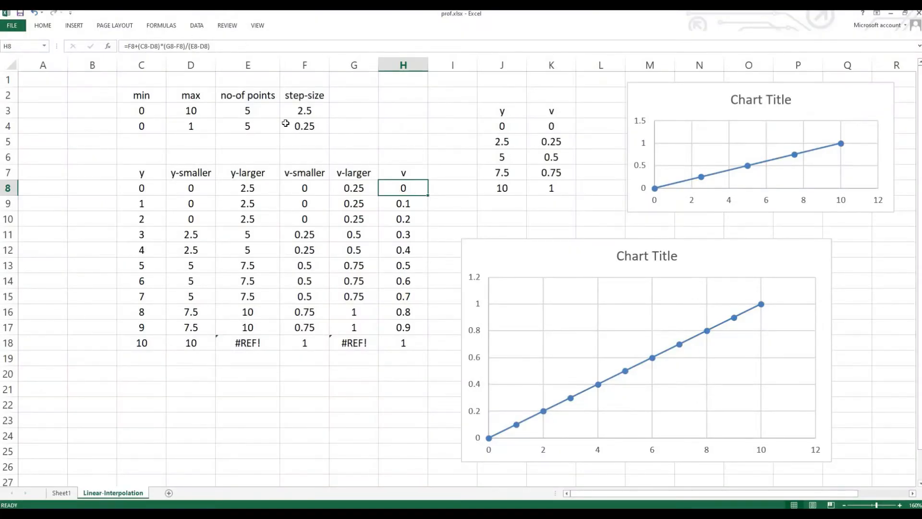
{"action": "left_click", "coordinate": [242, 47]}
{"action": "left_click", "coordinate": [451, 205]}
Step: Fill the interpolation formula from H8 down to H18, and replace the error at y = 10 in H18 with 1
{"action": "left_click", "coordinate": [419, 190]}
{"action": "left_click_drag", "start_coordinate": [426, 323], "coordinate": [422, 354]}
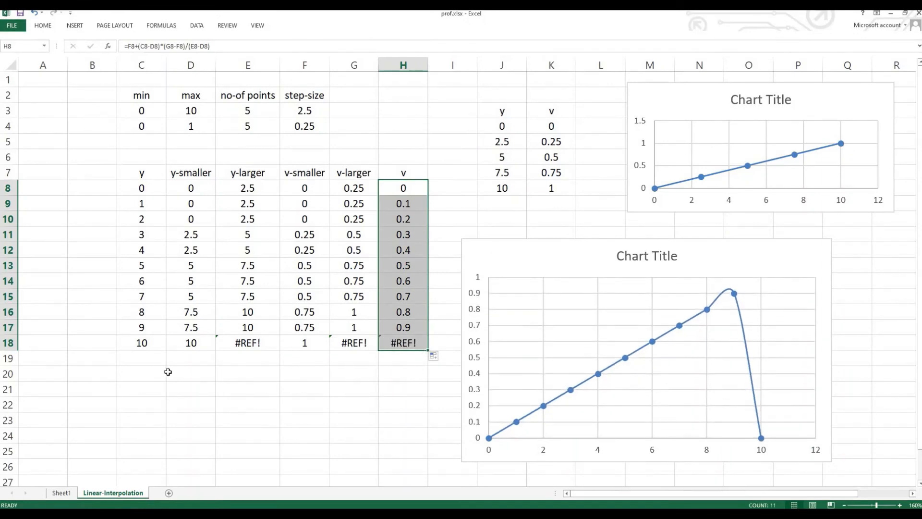
{"action": "left_click", "coordinate": [407, 344]}
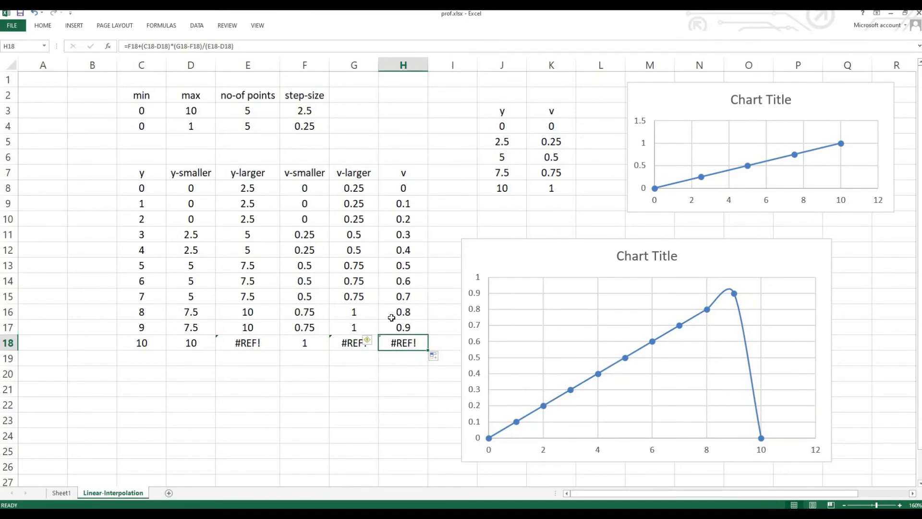
{"action": "type", "text": "1"}
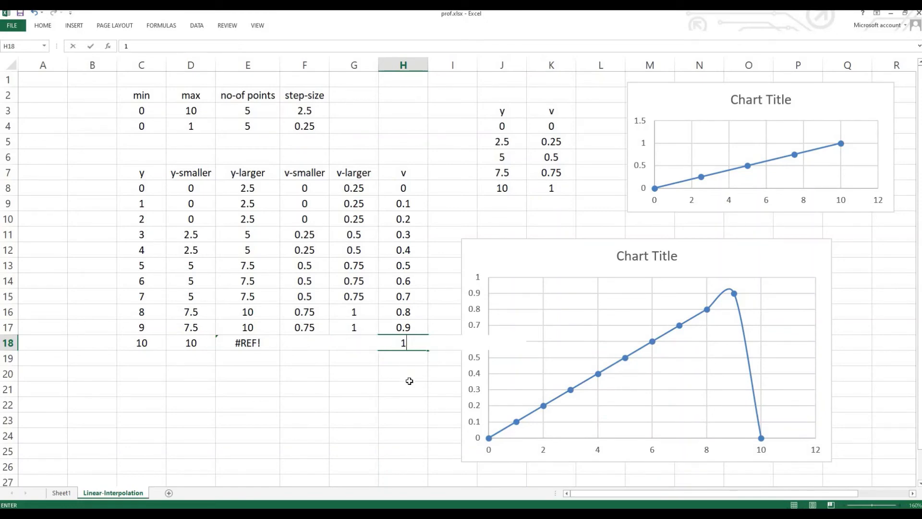
{"action": "key", "text": "Return"}
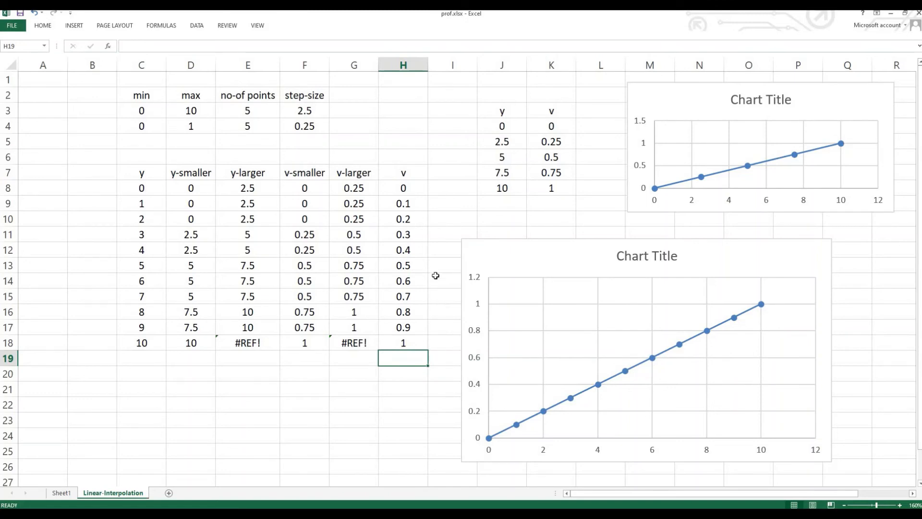
Step: Overwrite the interpolated velocities with 0.6 at y = 5 in H13 and 0.9 at y = 7 in H15
{"action": "left_click", "coordinate": [414, 266]}
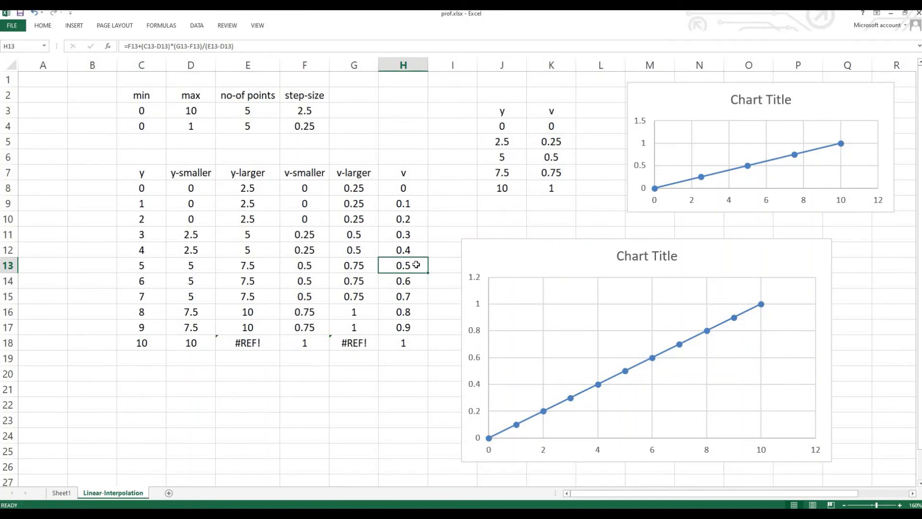
{"action": "type", "text": "0.6"}
{"action": "key", "text": "Return"}
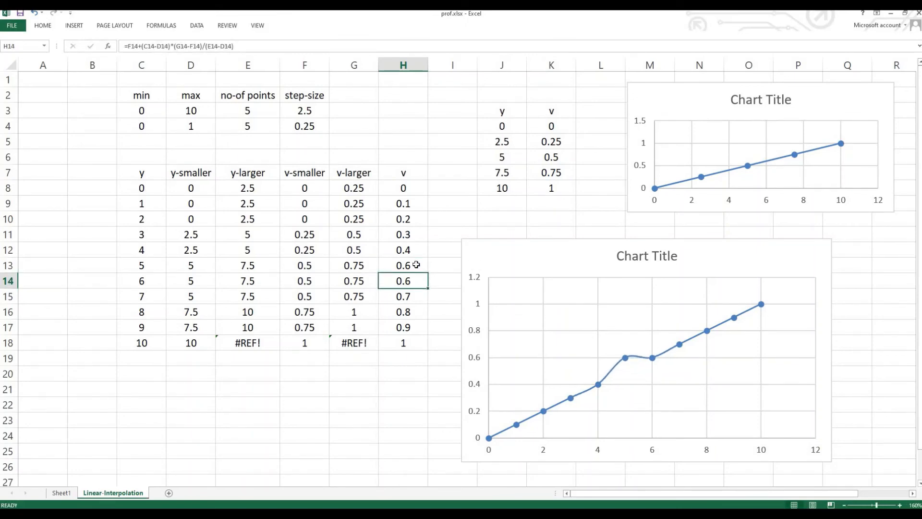
{"action": "left_click", "coordinate": [414, 293]}
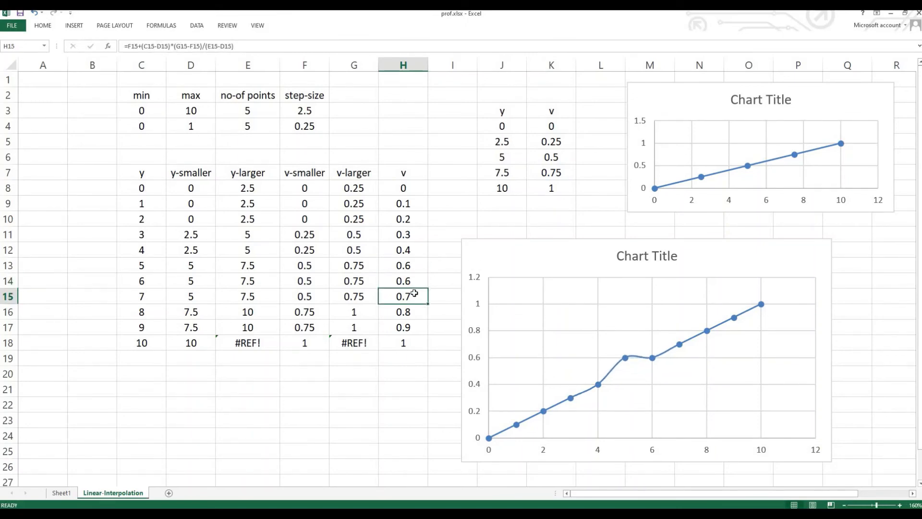
{"action": "type", "text": "."}
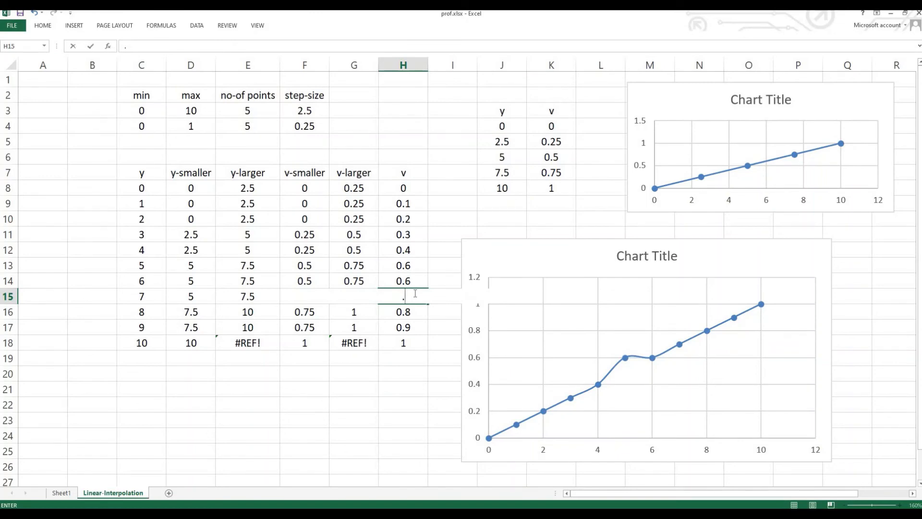
{"action": "type", "text": "9"}
{"action": "key", "text": "Return"}
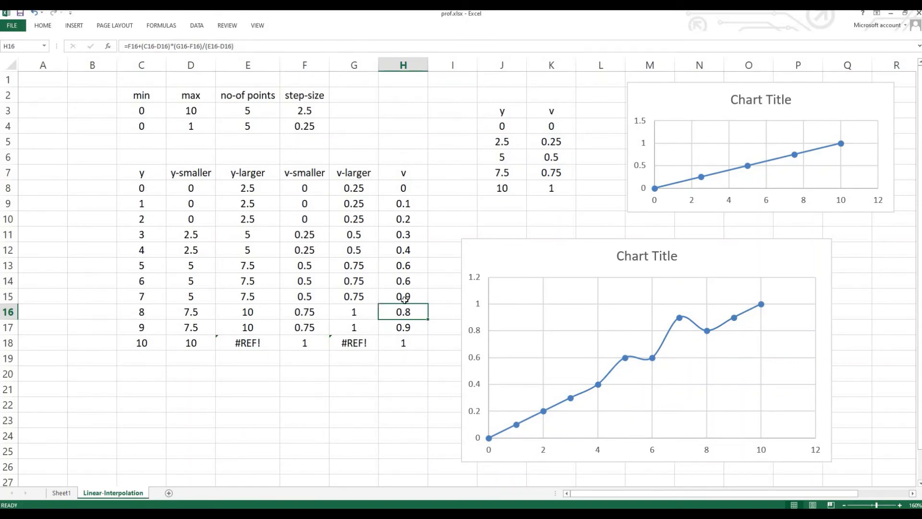
{"action": "key", "text": "Up"}
Step: Copy the y values in C8:C18 and velocities in H8:H18 into the y and v columns of Sheet1, starting at C5
{"action": "left_click_drag", "start_coordinate": [147, 187], "coordinate": [142, 345]}
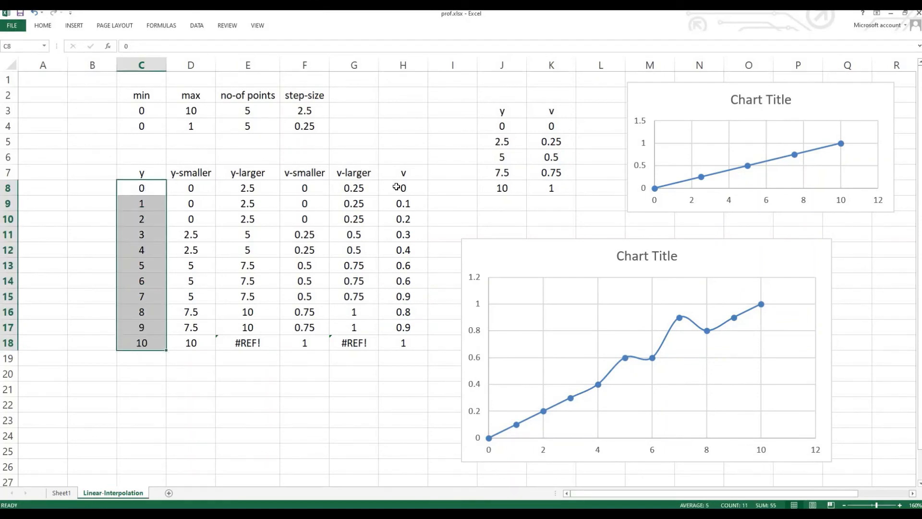
{"action": "left_click_drag", "start_coordinate": [397, 187], "coordinate": [401, 342]}
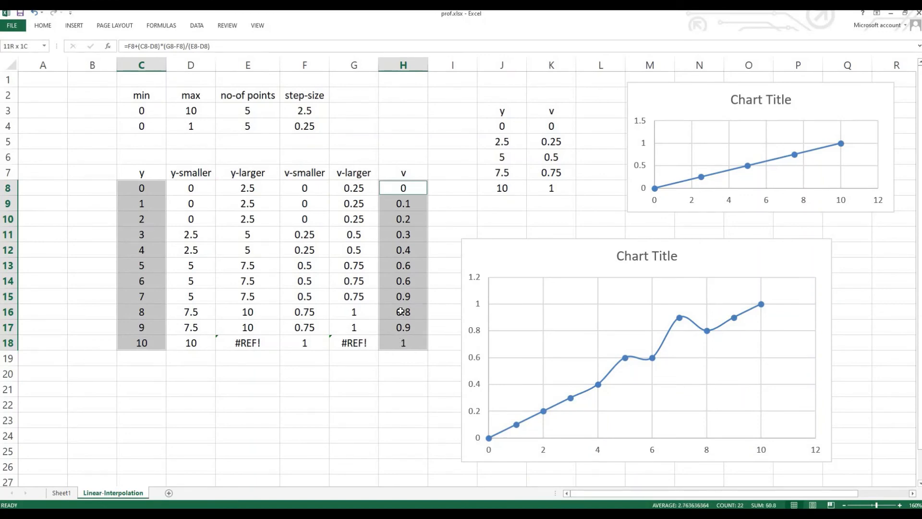
{"action": "key", "text": "ctrl+c"}
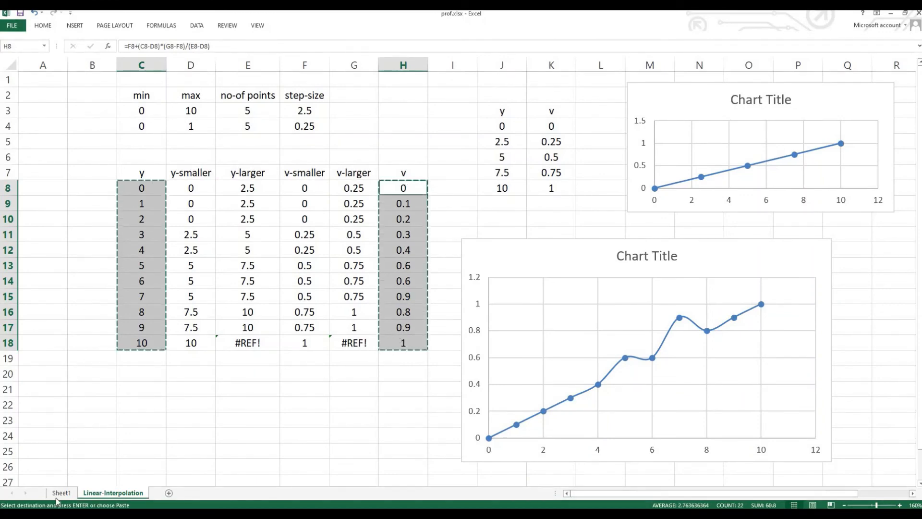
{"action": "key", "text": "ctrl+Page_Up"}
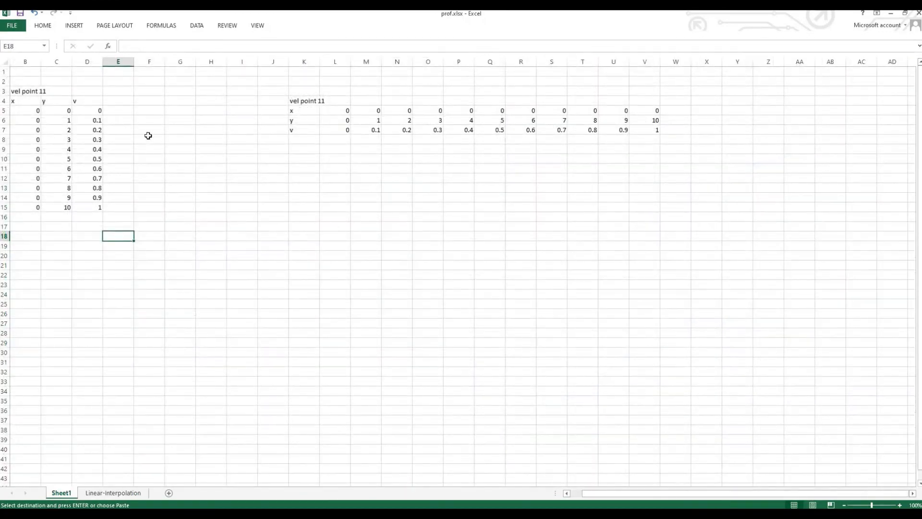
{"action": "left_click", "coordinate": [149, 138]}
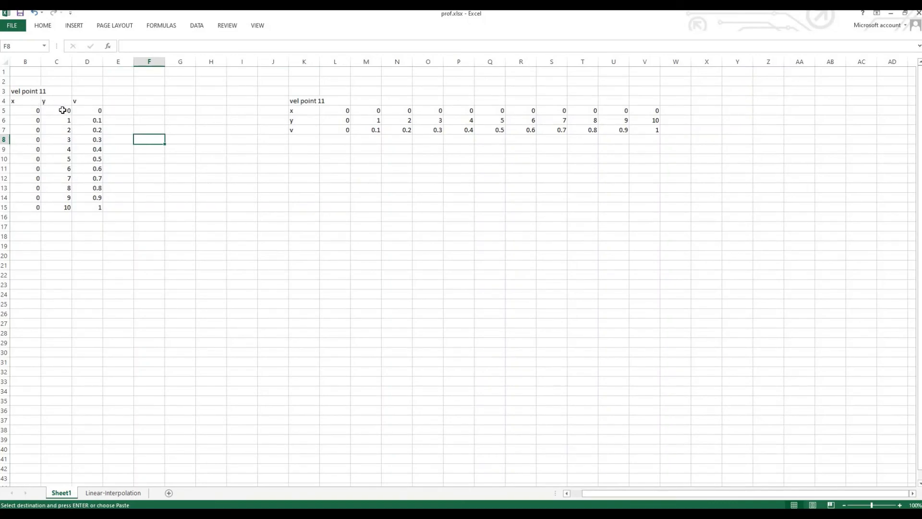
{"action": "left_click", "coordinate": [62, 110]}
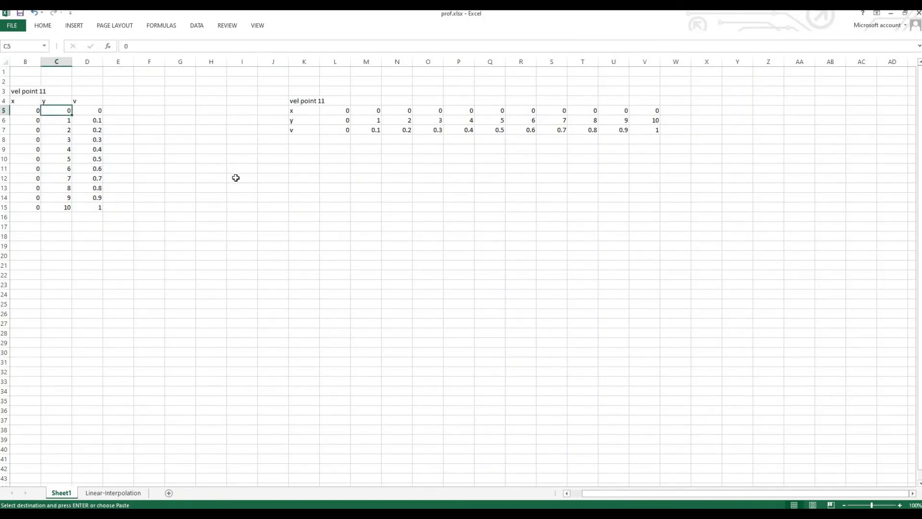
{"action": "key", "text": "ctrl+v"}
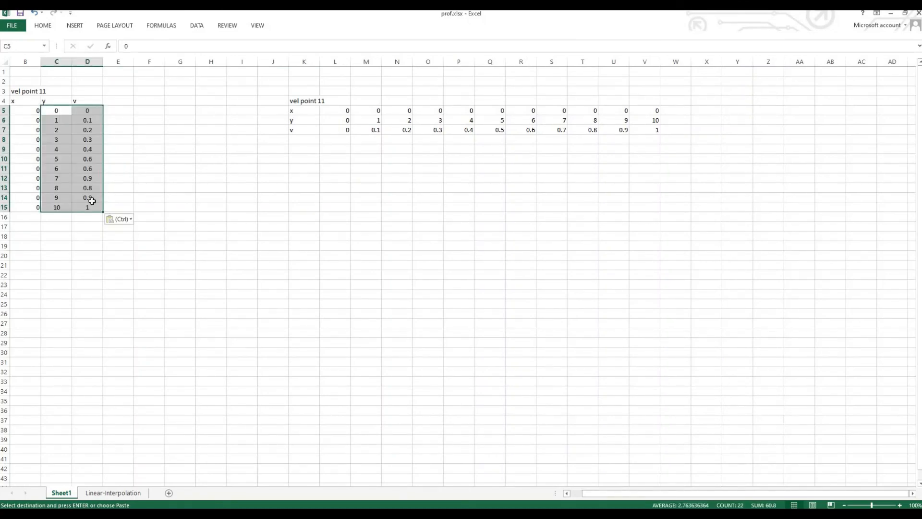
{"action": "left_click", "coordinate": [227, 254]}
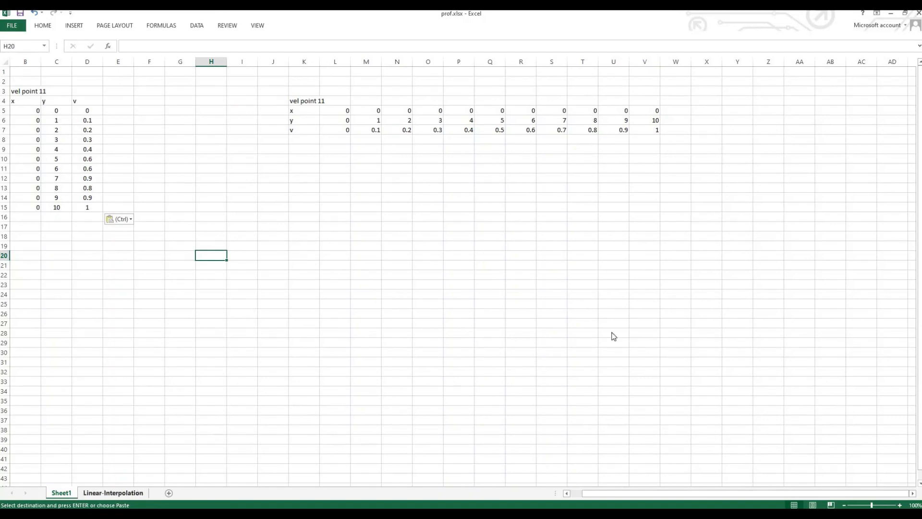
Step: Try to paste a transposed copy of the x, y and v table in B4:D15 of Sheet1
{"action": "left_click", "coordinate": [113, 492]}
{"action": "left_click", "coordinate": [68, 494]}
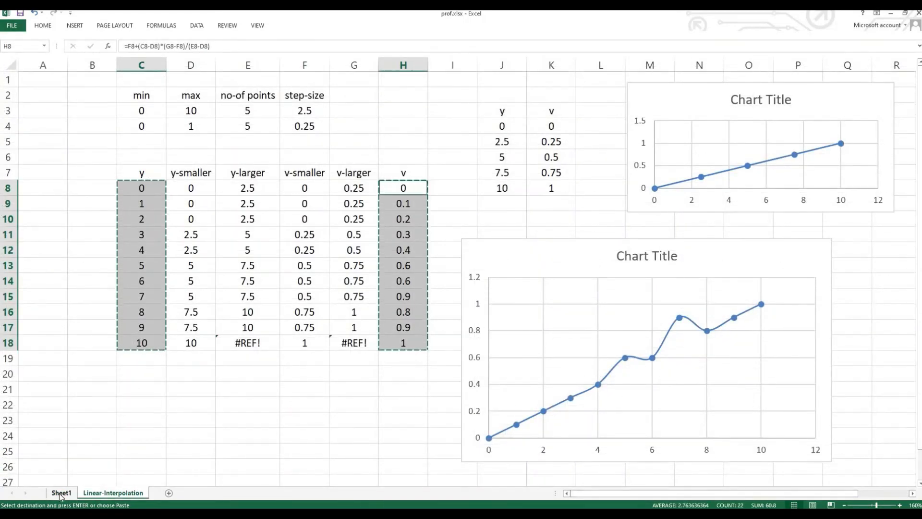
{"action": "left_click", "coordinate": [181, 130]}
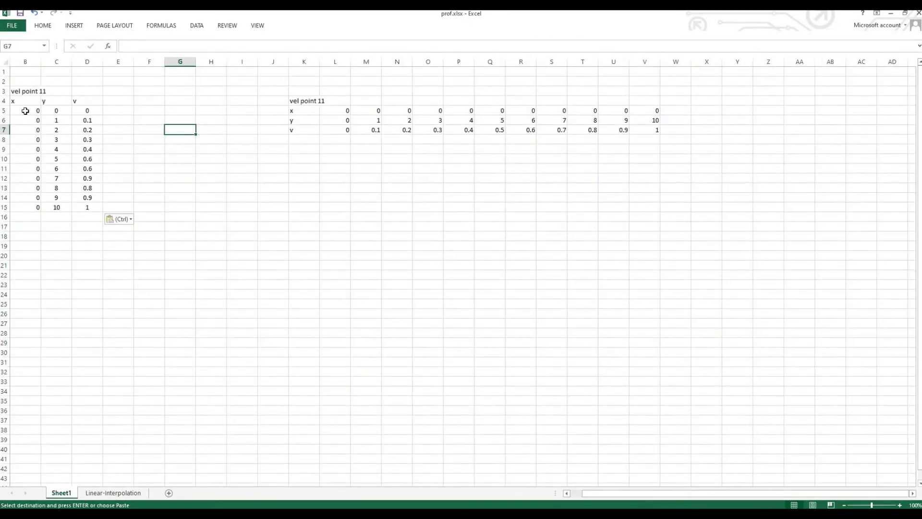
{"action": "left_click_drag", "start_coordinate": [24, 101], "coordinate": [87, 204]}
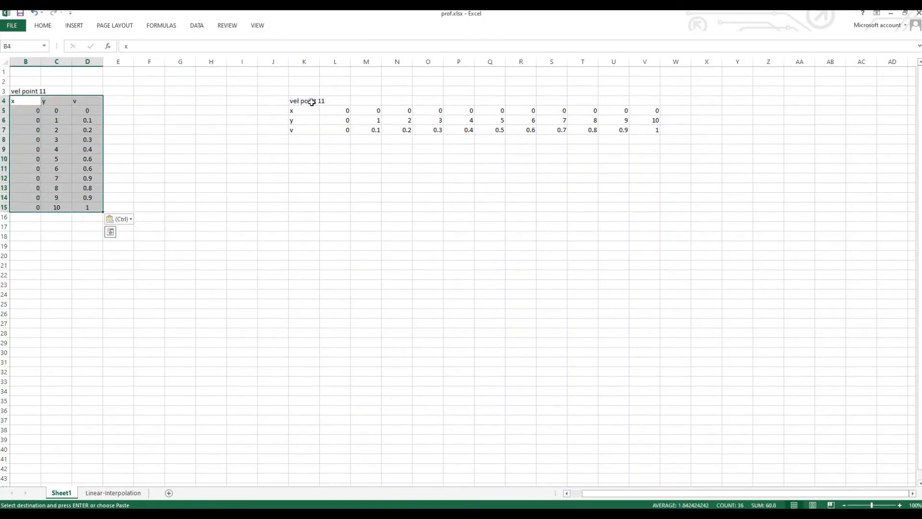
{"action": "key", "text": "ctrl+c"}
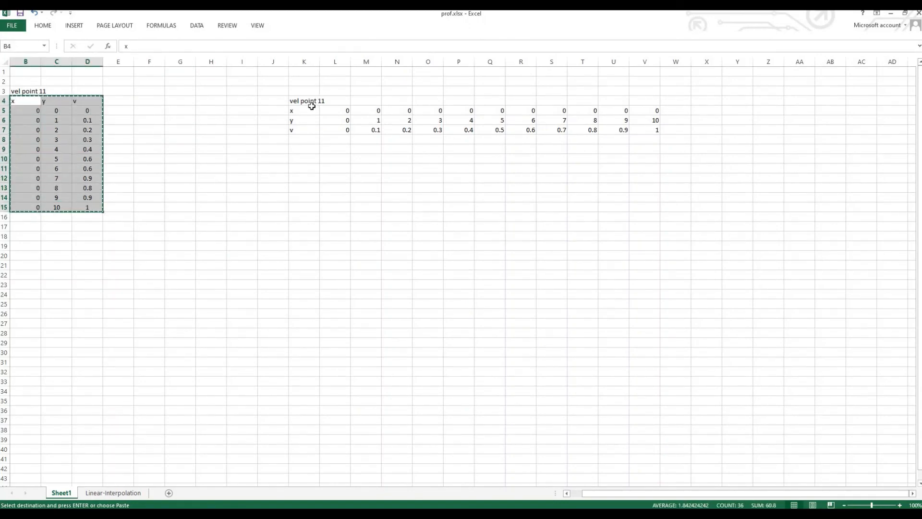
{"action": "left_click", "coordinate": [51, 27]}
{"action": "left_click", "coordinate": [10, 58]}
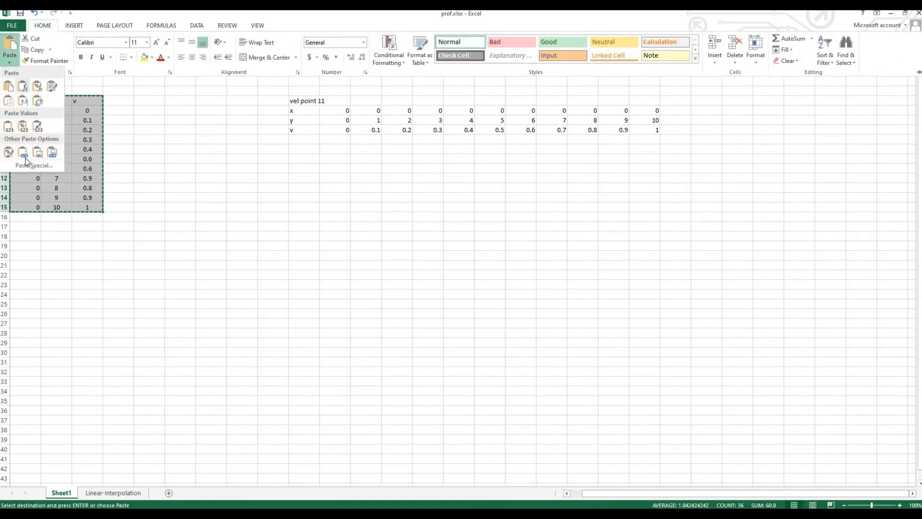
{"action": "left_click", "coordinate": [27, 165]}
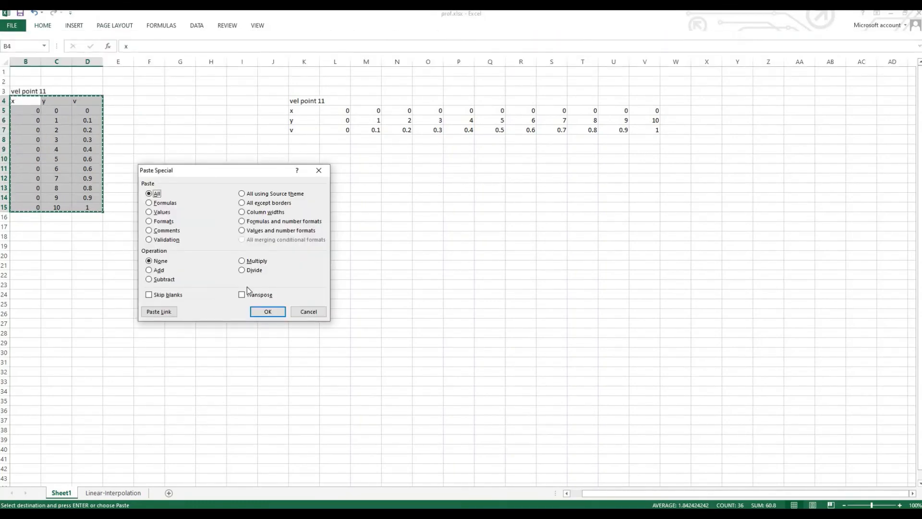
{"action": "left_click", "coordinate": [245, 295]}
{"action": "left_click", "coordinate": [266, 311]}
{"action": "key", "text": "Return"}
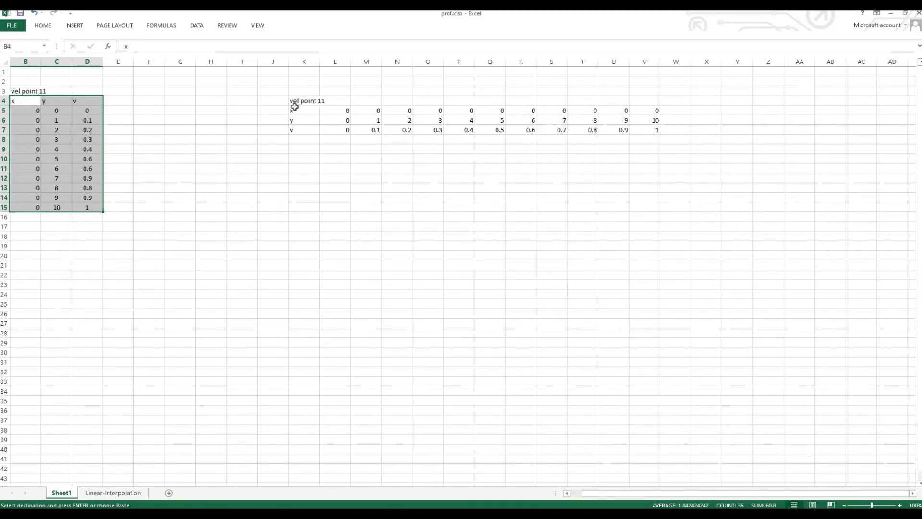
Step: Copy the x, y and v table in B4:D15 and paste it transposed as rows starting at J12
{"action": "left_click", "coordinate": [309, 112]}
{"action": "left_click_drag", "start_coordinate": [300, 217], "coordinate": [293, 209]}
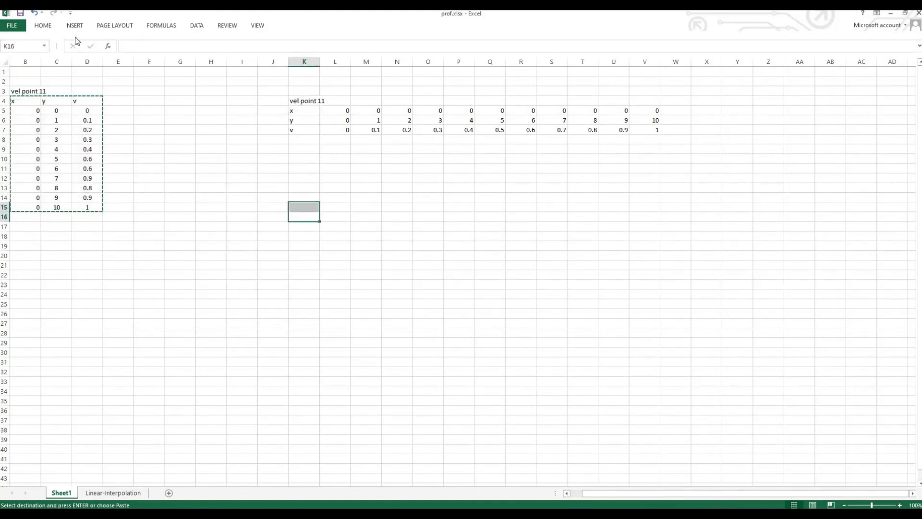
{"action": "left_click", "coordinate": [282, 178]}
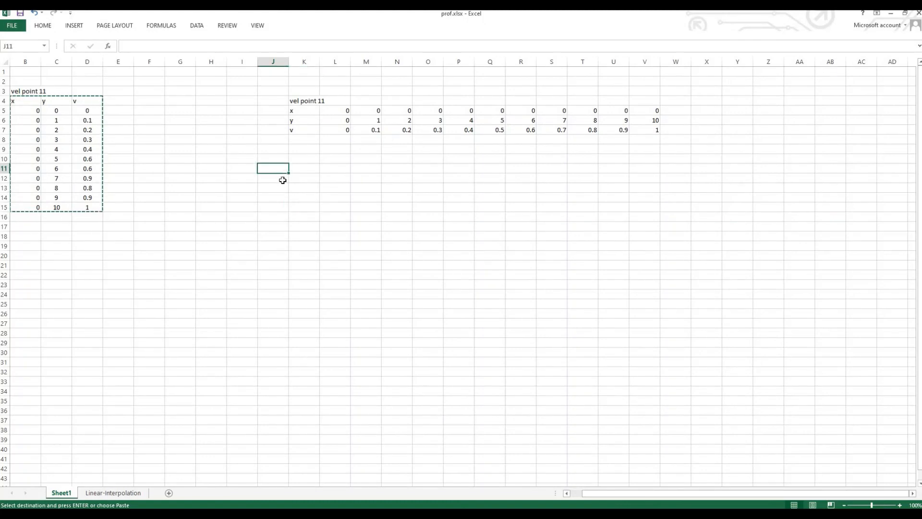
{"action": "left_click", "coordinate": [45, 26]}
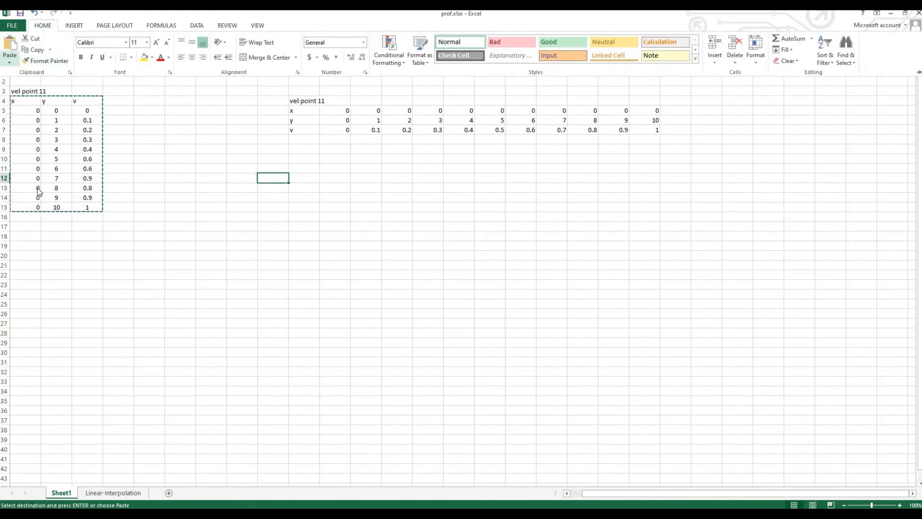
{"action": "left_click", "coordinate": [10, 63]}
{"action": "left_click", "coordinate": [31, 165]}
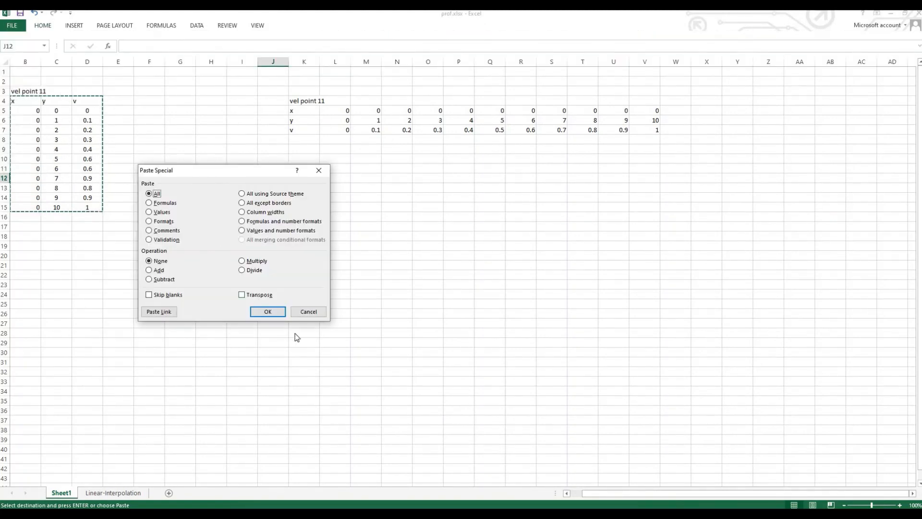
{"action": "left_click", "coordinate": [241, 294]}
{"action": "left_click", "coordinate": [267, 311]}
{"action": "left_click", "coordinate": [255, 247]}
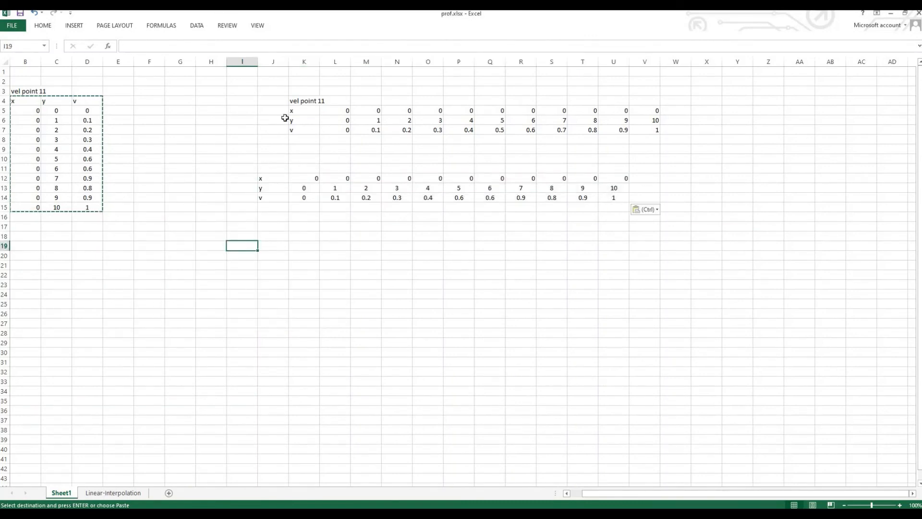
Step: Copy the "vel point 11" header from K4 into J11, above the new transposed table
{"action": "left_click", "coordinate": [298, 100]}
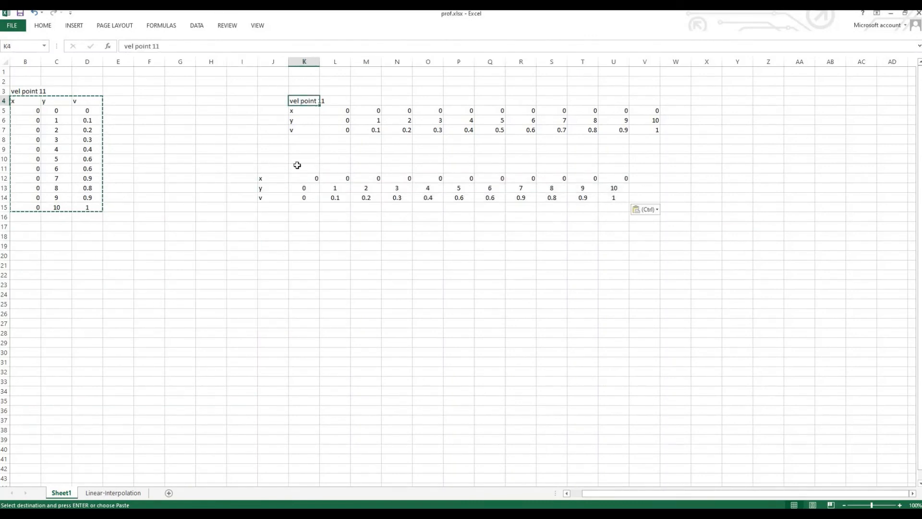
{"action": "key", "text": "ctrl+c"}
{"action": "left_click", "coordinate": [273, 171]}
{"action": "key", "text": "ctrl+v"}
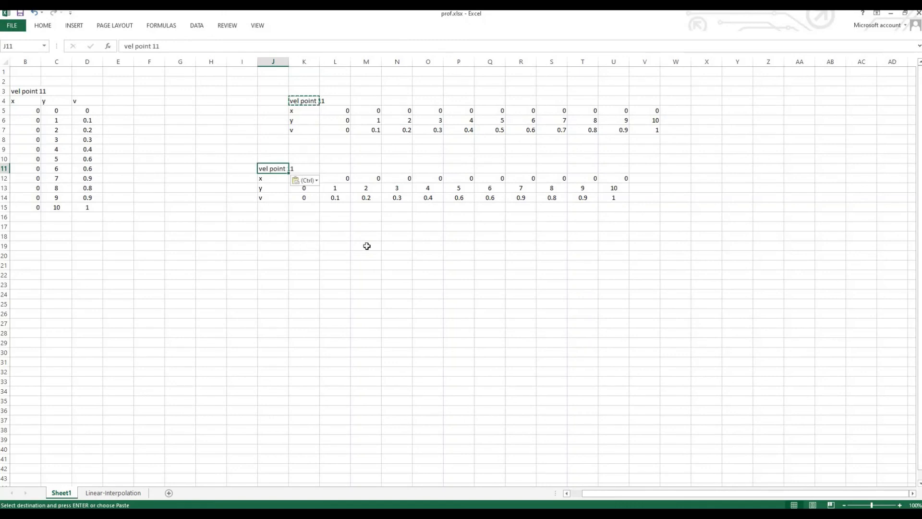
{"action": "left_click", "coordinate": [304, 246]}
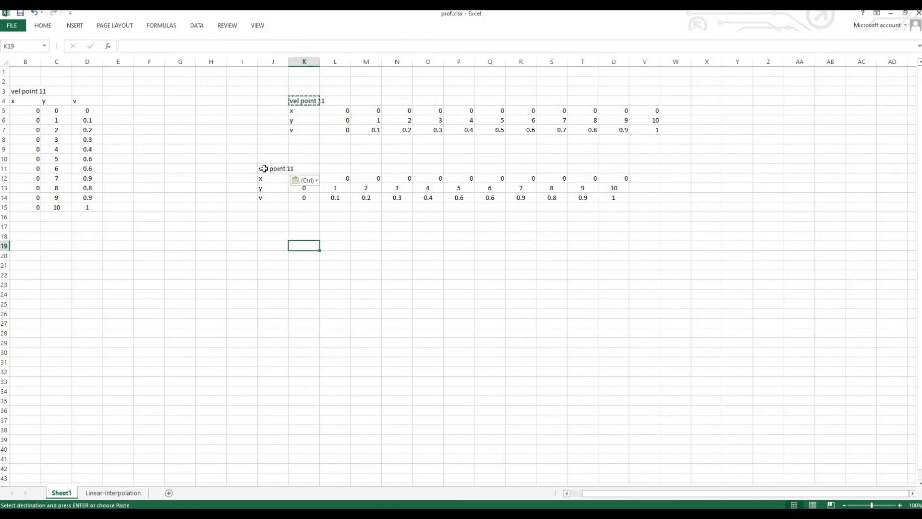
Step: Copy the profile block J11:U14, switch to pr.prof in Notepad and replace all its contents with the copied block
{"action": "left_click_drag", "start_coordinate": [264, 168], "coordinate": [623, 195]}
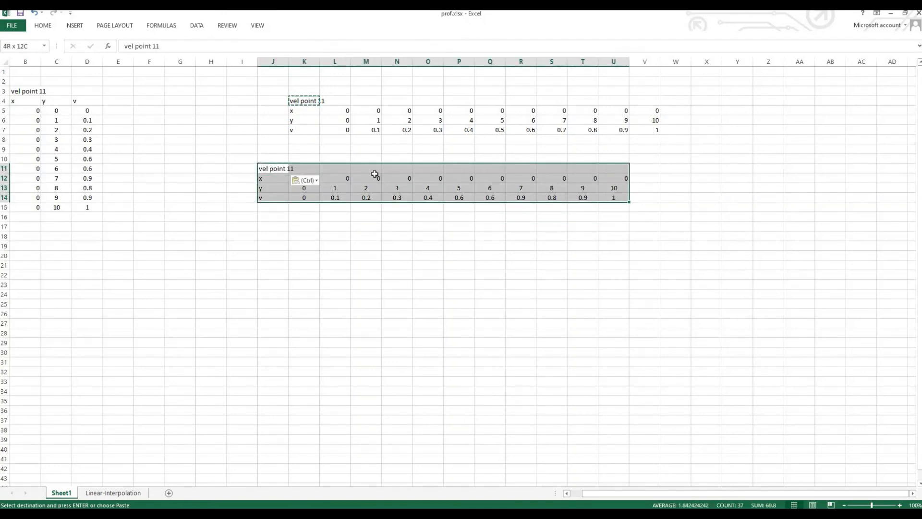
{"action": "key", "text": "ctrl+c"}
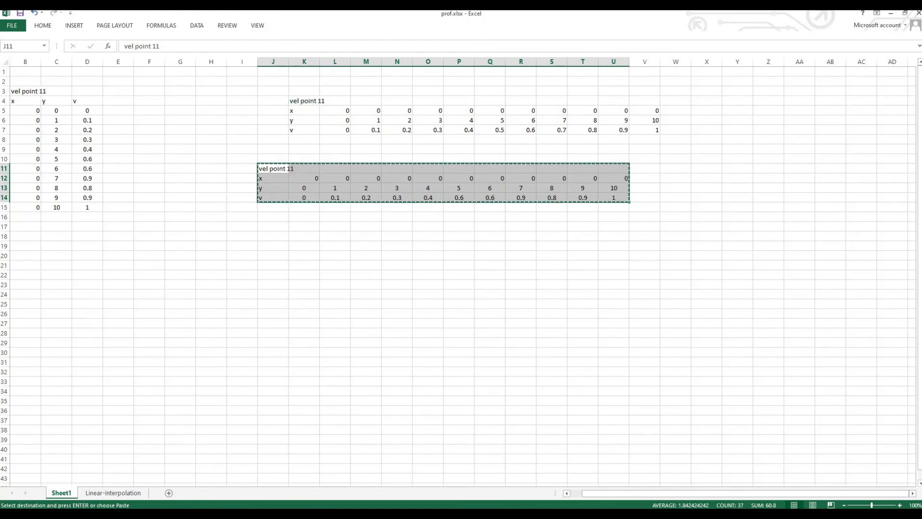
{"action": "left_click", "coordinate": [335, 512]}
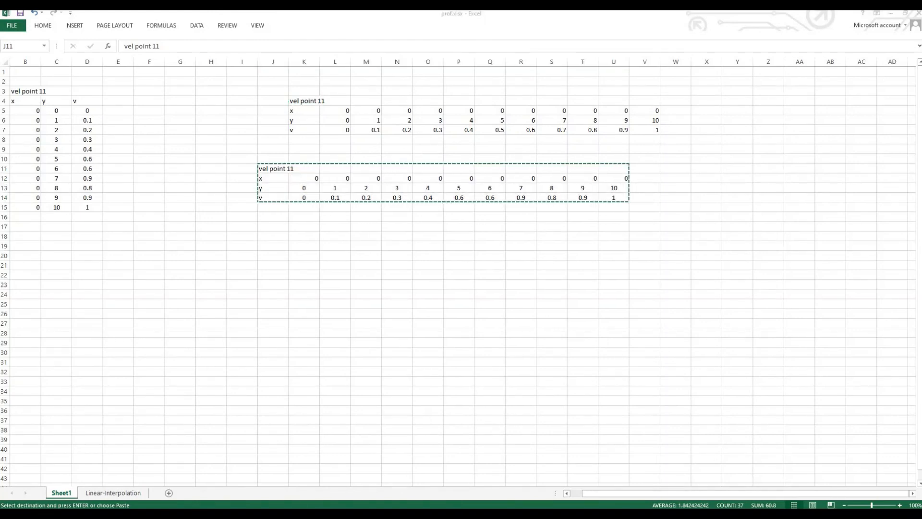
{"action": "left_click_drag", "start_coordinate": [0, 57], "coordinate": [426, 101]}
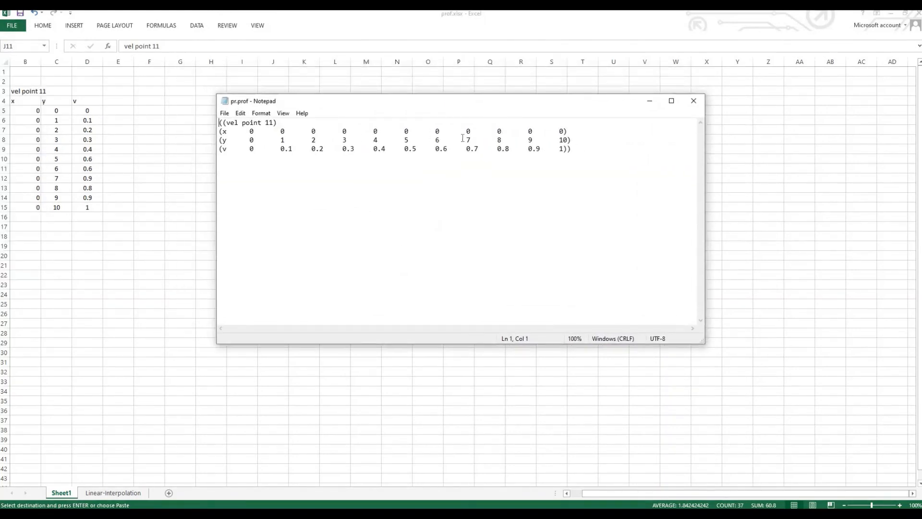
{"action": "key", "text": "ctrl+a"}
{"action": "key", "text": "ctrl+v"}
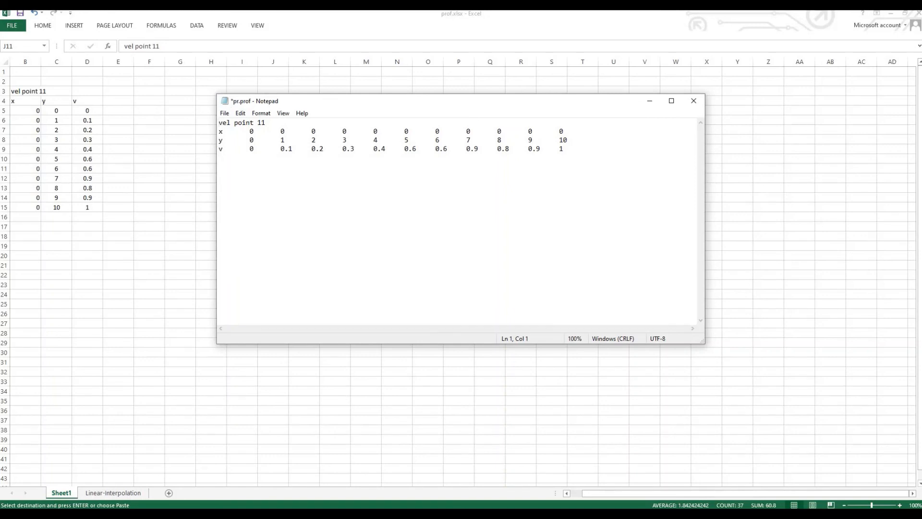
Step: Enclose the header and the x, y and v rows in parentheses, with "((" before the header, and save pr.prof while closing it
{"action": "type", "text": "(("}
{"action": "left_click", "coordinate": [394, 147], "text": "shift"}
{"action": "left_click", "coordinate": [403, 148]}
{"action": "key", "text": "shift+Right"}
{"action": "key", "text": "shift+Right"}
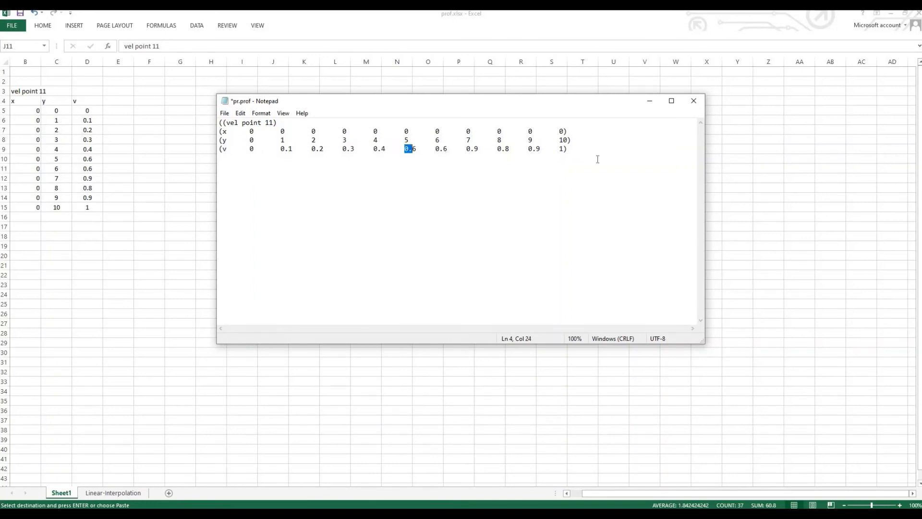
{"action": "key", "text": "Right"}
{"action": "key", "text": "Right"}
{"action": "key", "text": "Right"}
{"action": "key", "text": "Right"}
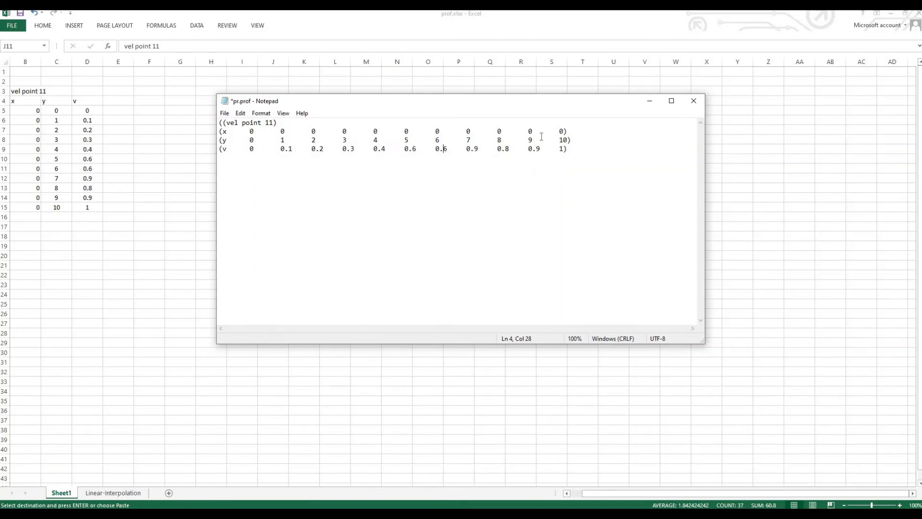
{"action": "left_click", "coordinate": [700, 105]}
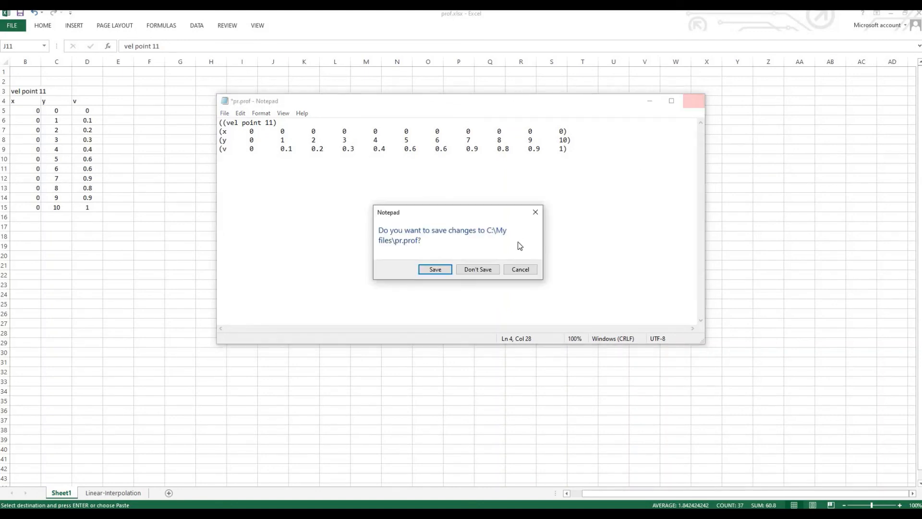
{"action": "left_click", "coordinate": [430, 270]}
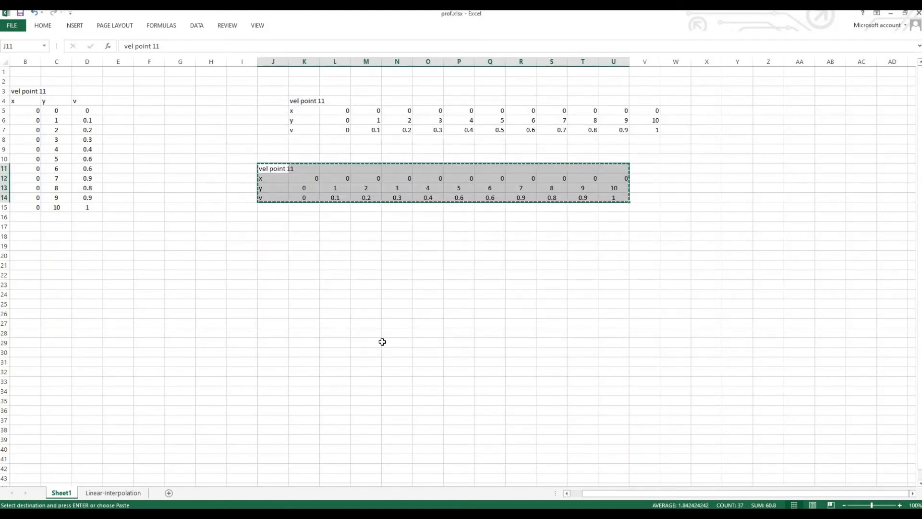
Step: Switch to Ansys Fluent, delete the existing vel profile and read the profile file test2.prof
{"action": "left_click", "coordinate": [396, 313]}
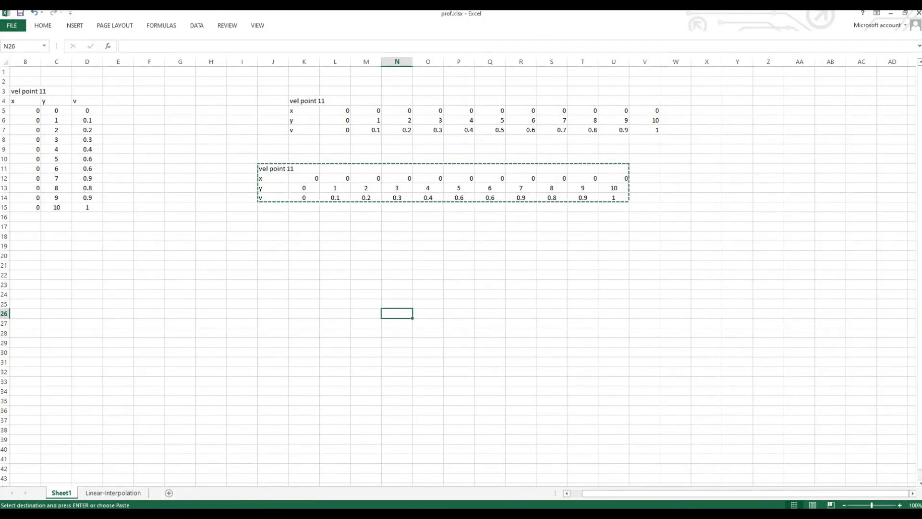
{"action": "left_click", "coordinate": [270, 513]}
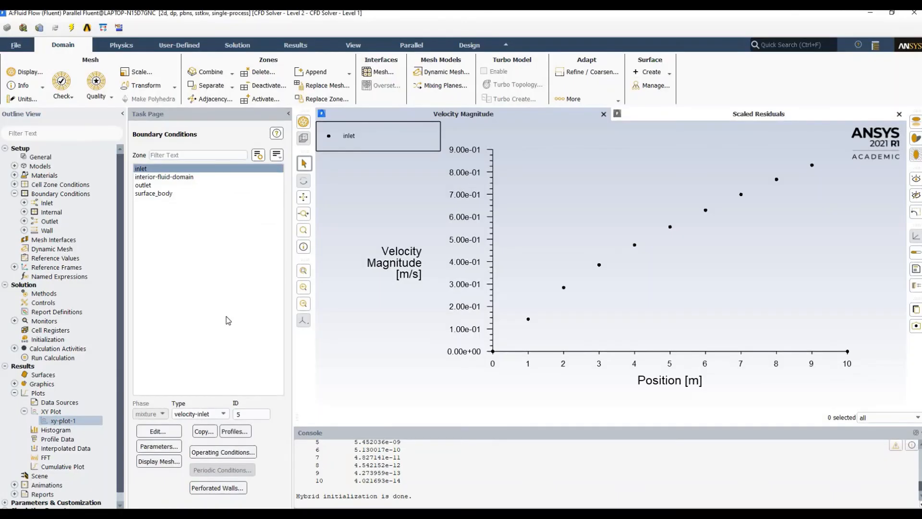
{"action": "left_click", "coordinate": [164, 448]}
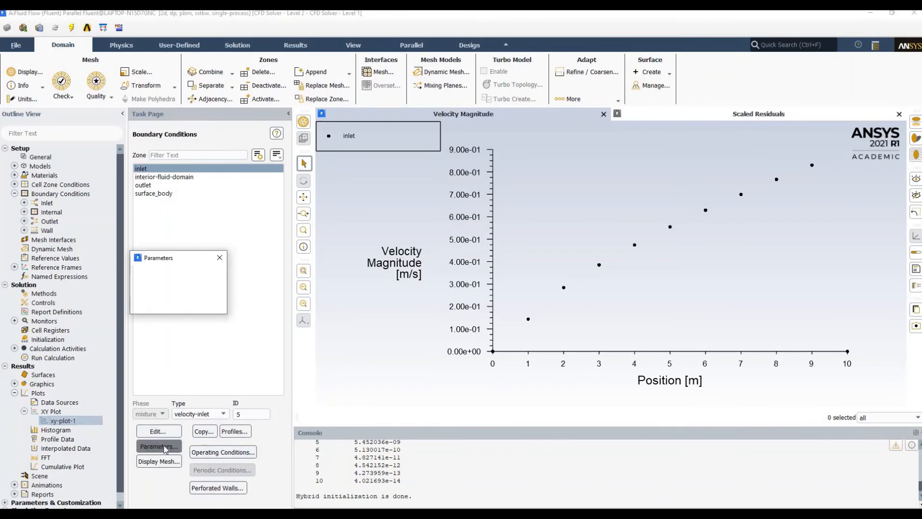
{"action": "left_click", "coordinate": [235, 431]}
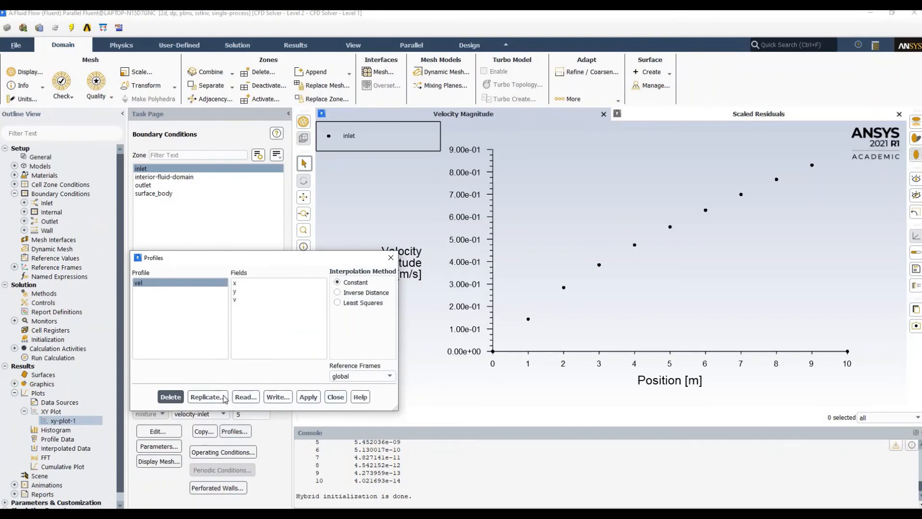
{"action": "left_click", "coordinate": [170, 396]}
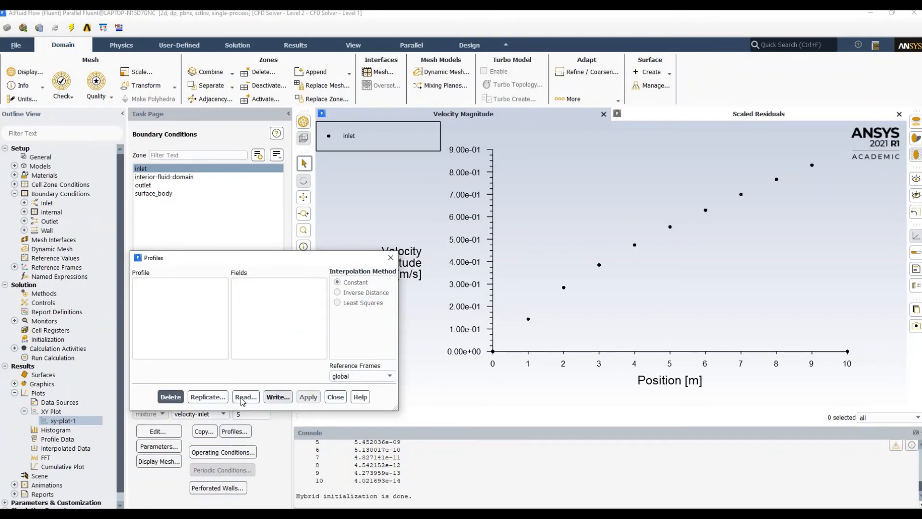
{"action": "left_click", "coordinate": [243, 399]}
{"action": "double_click", "coordinate": [406, 215]}
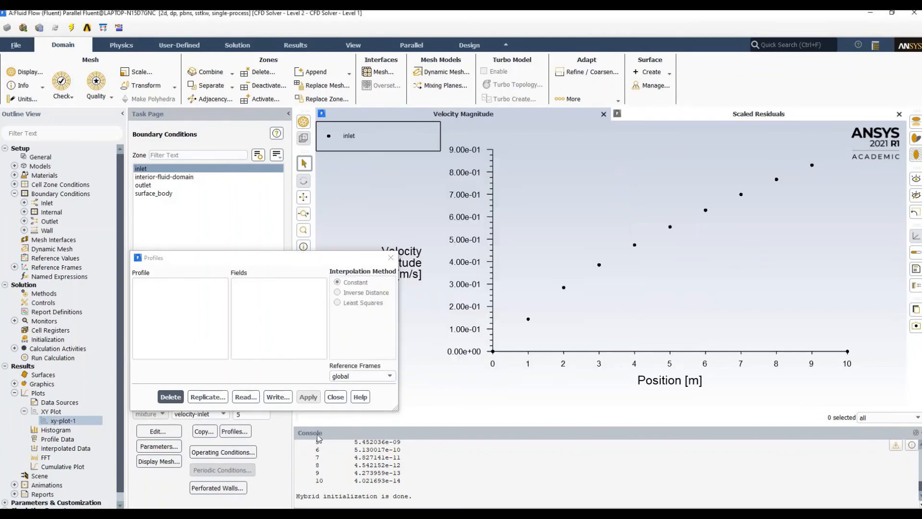
{"action": "left_click", "coordinate": [336, 398]}
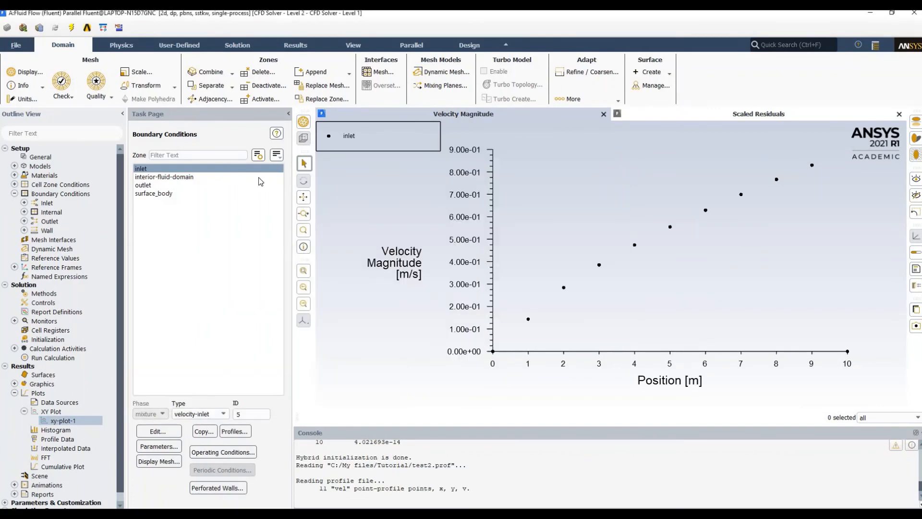
{"action": "left_click", "coordinate": [206, 415]}
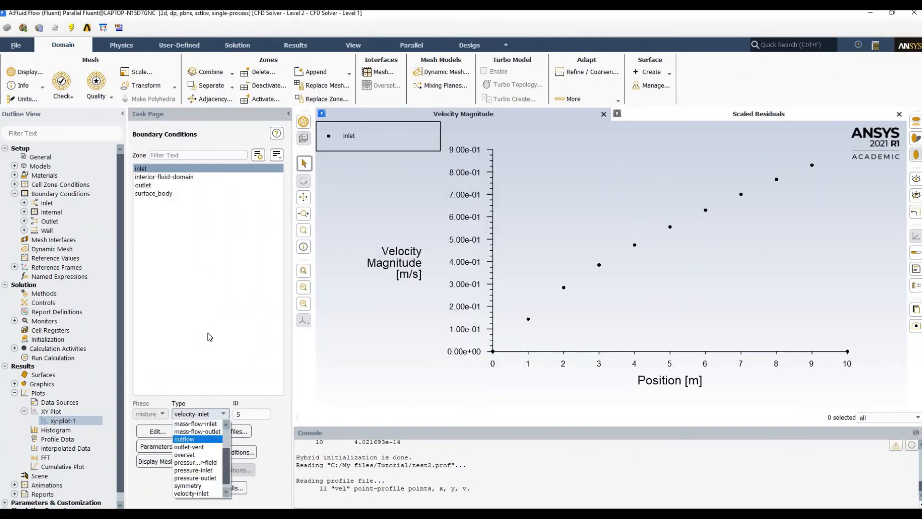
{"action": "left_click", "coordinate": [197, 425]}
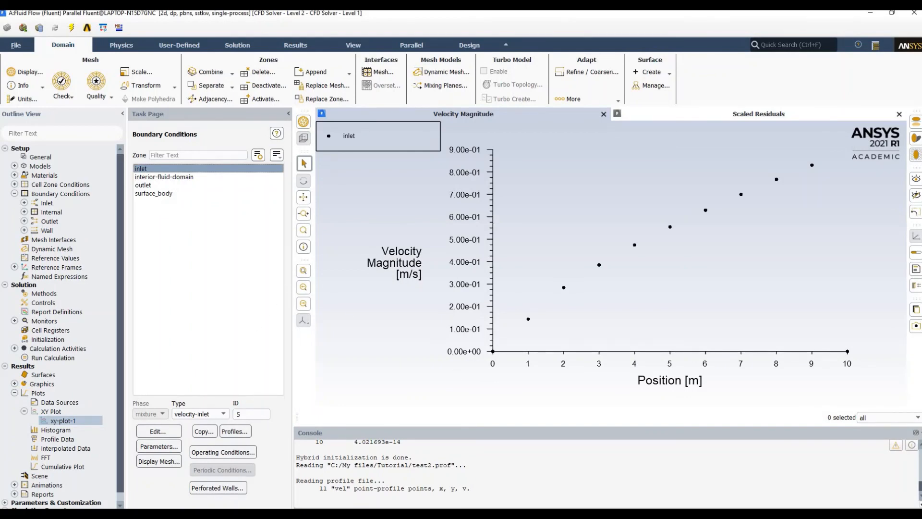
Step: Switch to Excel and review the x, y and v columns in Sheet1 and the interpolation table in the Linear-Interpolation sheet
{"action": "key", "text": "alt+Tab"}
{"action": "left_click_drag", "start_coordinate": [18, 100], "coordinate": [79, 208]}
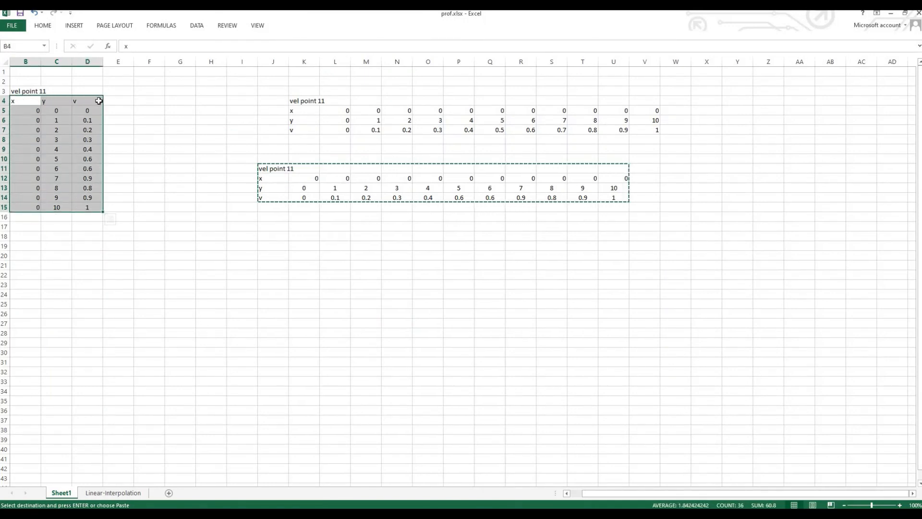
{"action": "left_click_drag", "start_coordinate": [98, 101], "coordinate": [92, 207]}
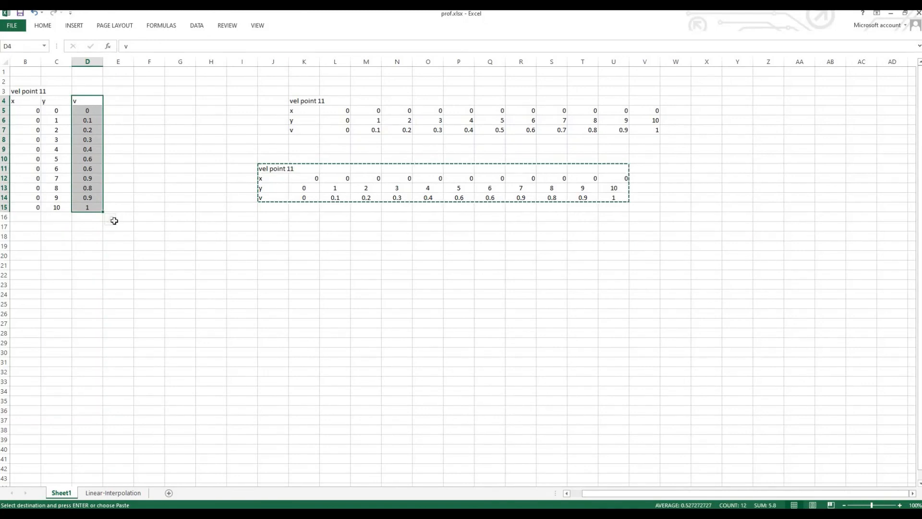
{"action": "left_click_drag", "start_coordinate": [120, 110], "coordinate": [119, 227]}
{"action": "left_click_drag", "start_coordinate": [156, 110], "coordinate": [156, 188]}
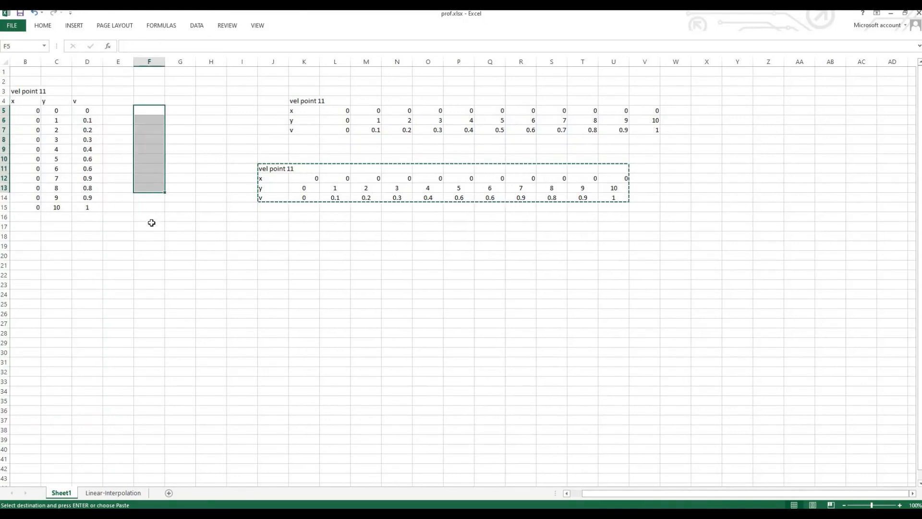
{"action": "left_click", "coordinate": [152, 224]}
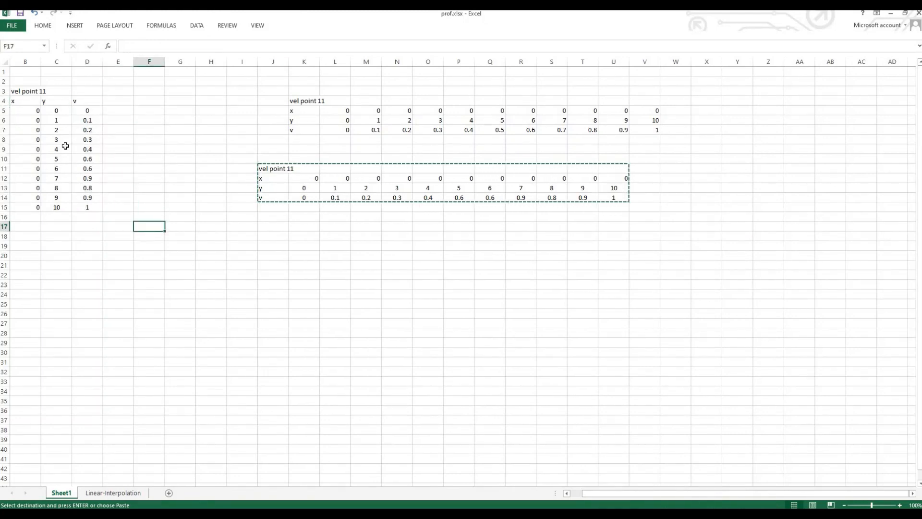
{"action": "left_click", "coordinate": [102, 493]}
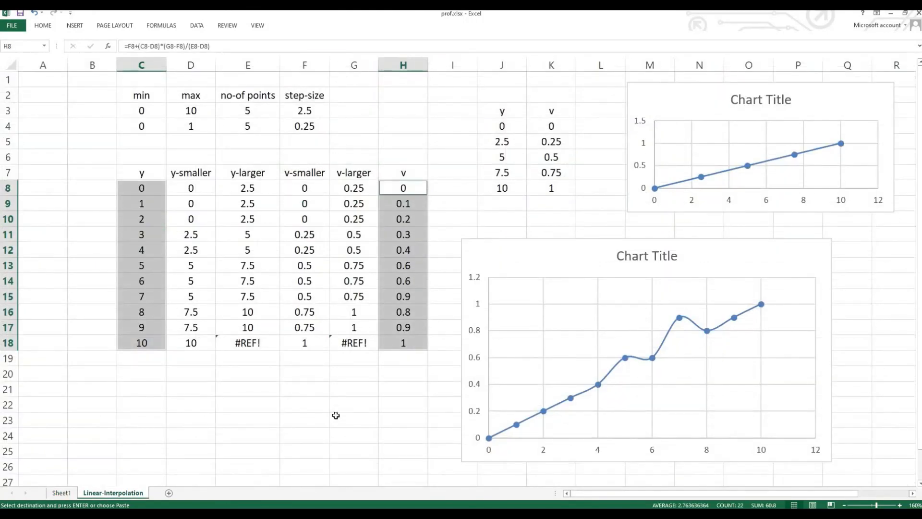
{"action": "left_click", "coordinate": [336, 415]}
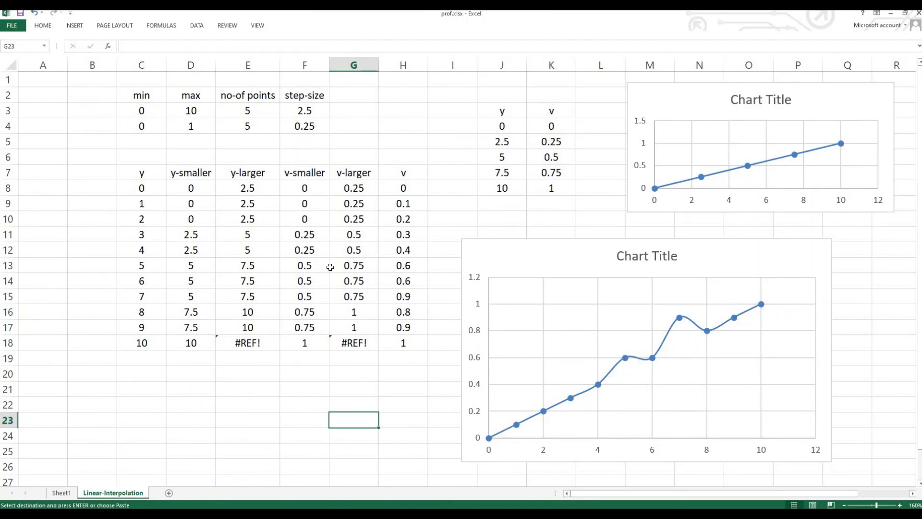
{"action": "left_click_drag", "start_coordinate": [141, 207], "coordinate": [141, 219]}
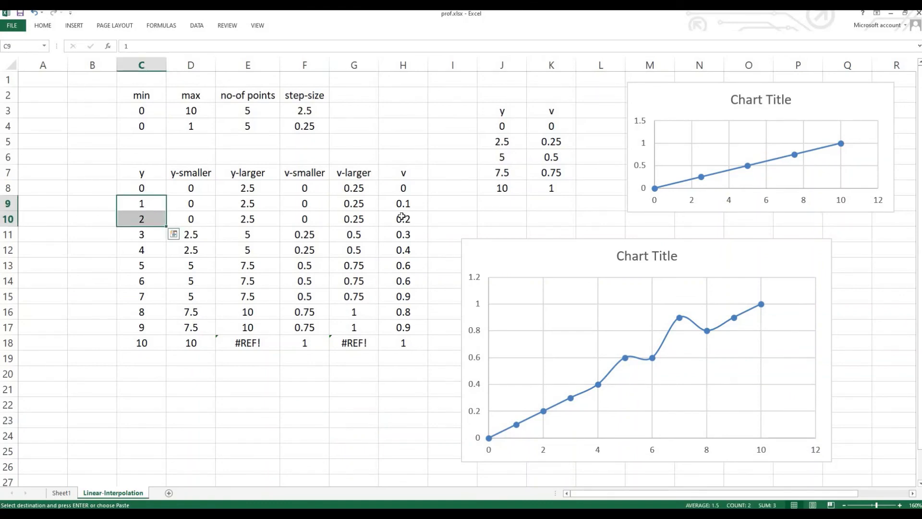